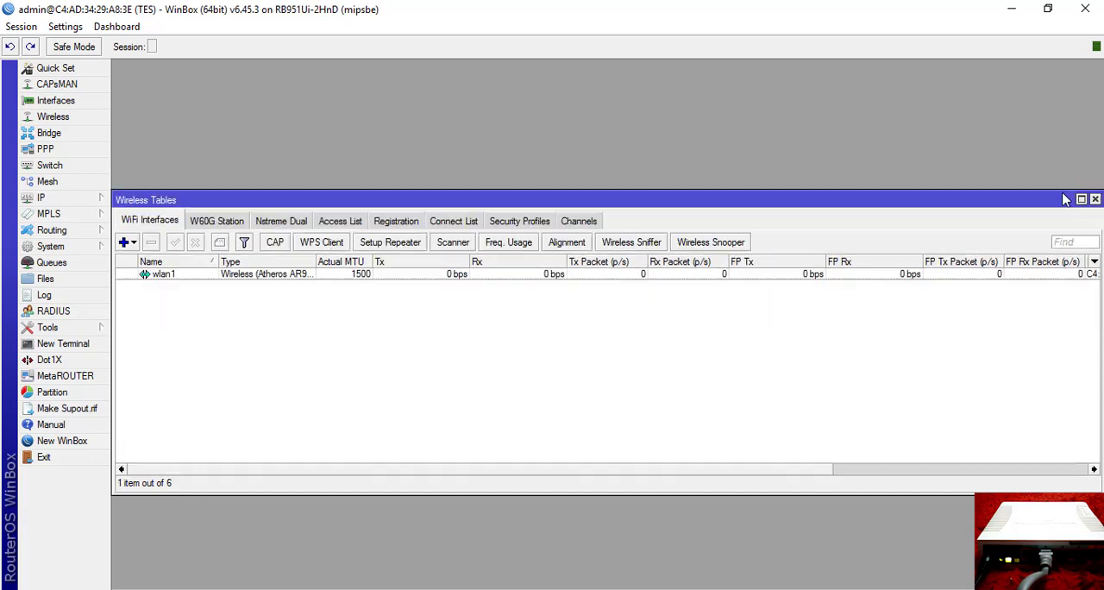
Create a wireless security profile in dynamic keys mode with WPA PSK and WPA2 PSK authentication.
left_click(519, 222)
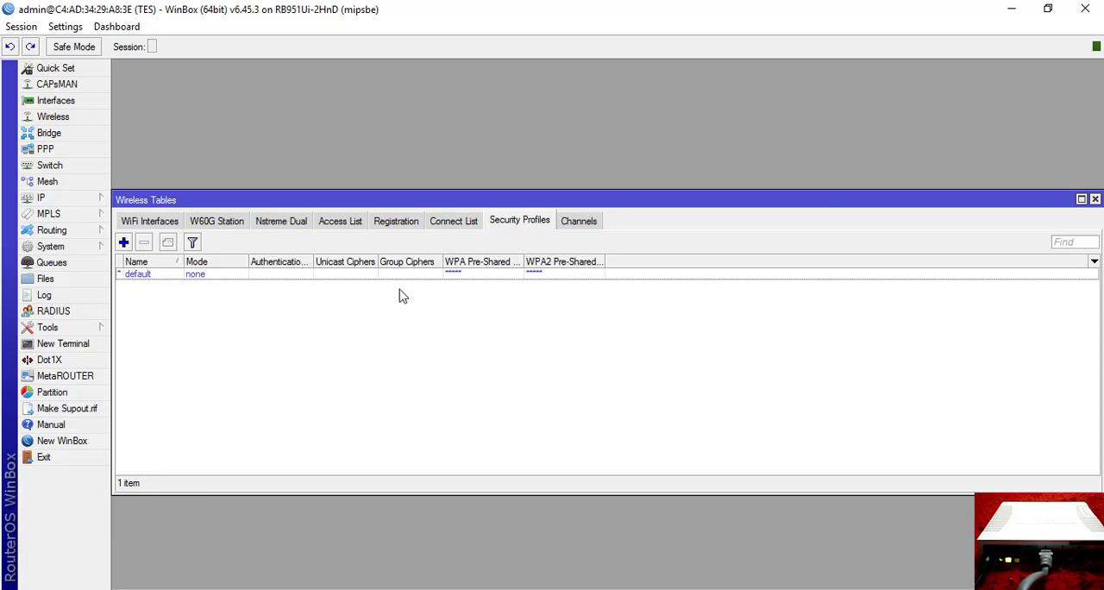
left_click(124, 244)
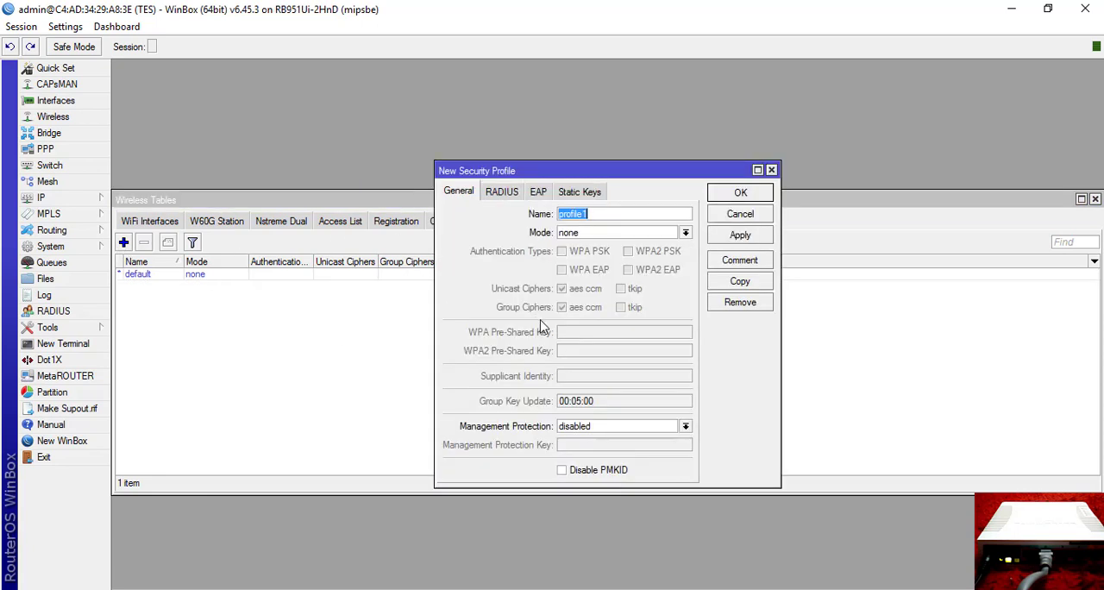
left_click(626, 235)
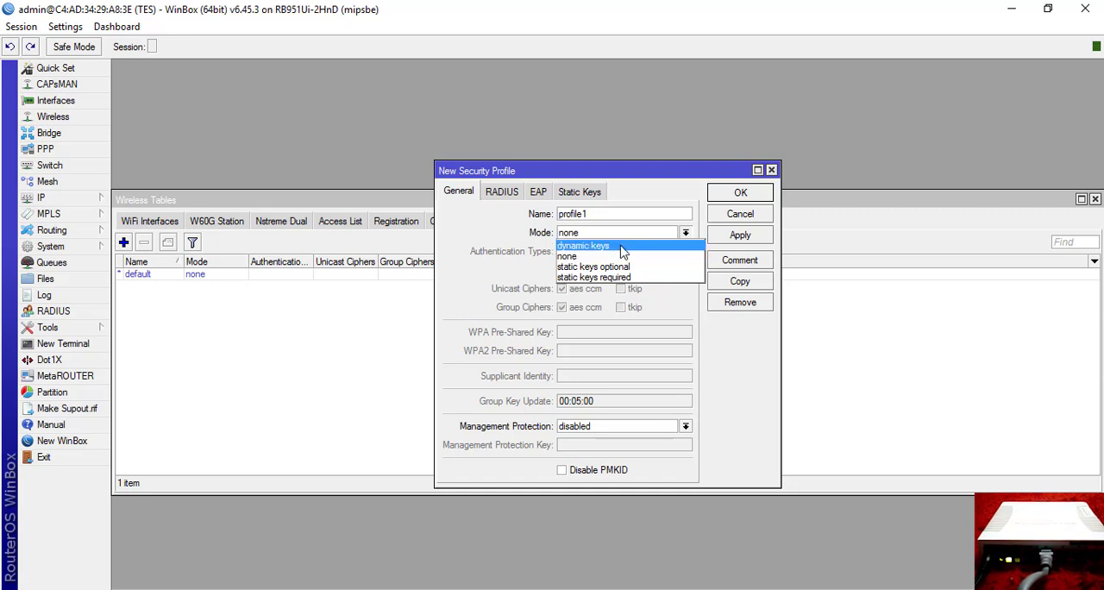
left_click(629, 245)
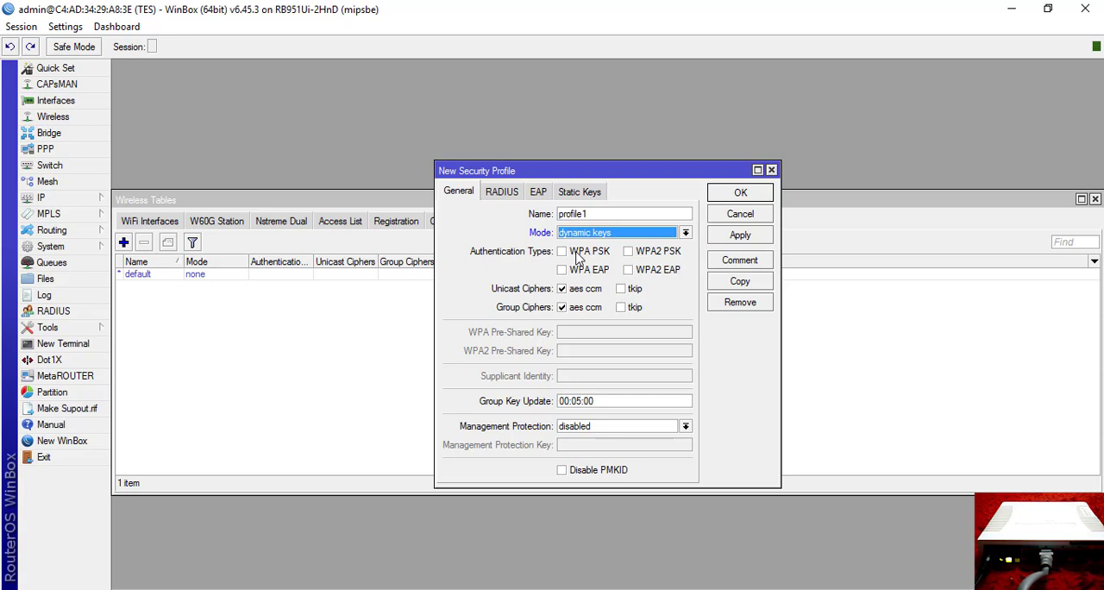
left_click(580, 256)
left_click(660, 253)
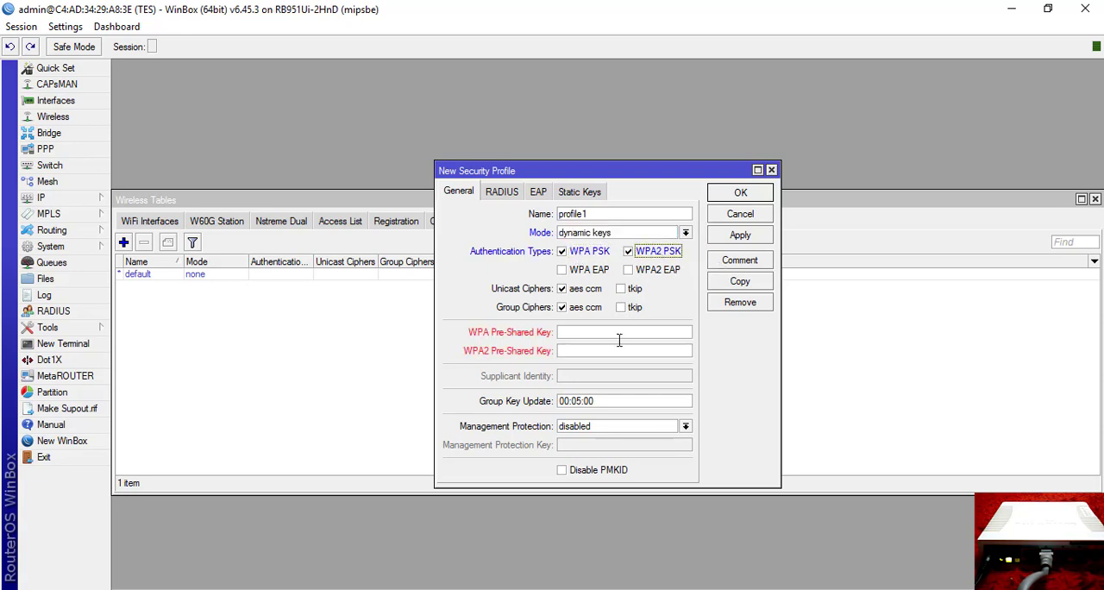
Enter the Wi-Fi password as both the WPA and WPA2 pre-shared keys and save the security profile.
left_click(589, 335)
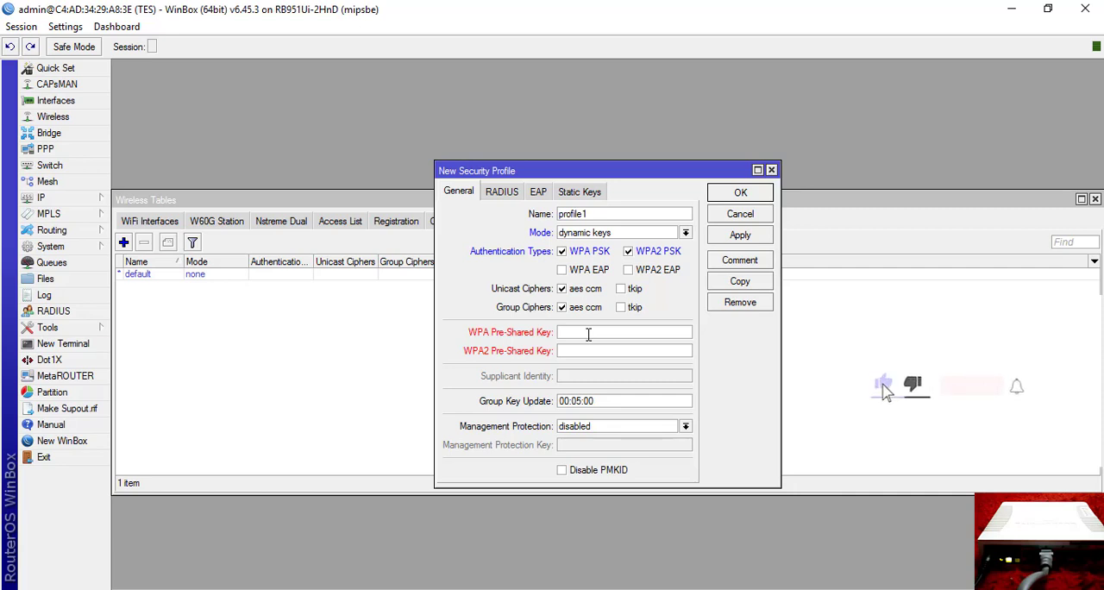
type("*")
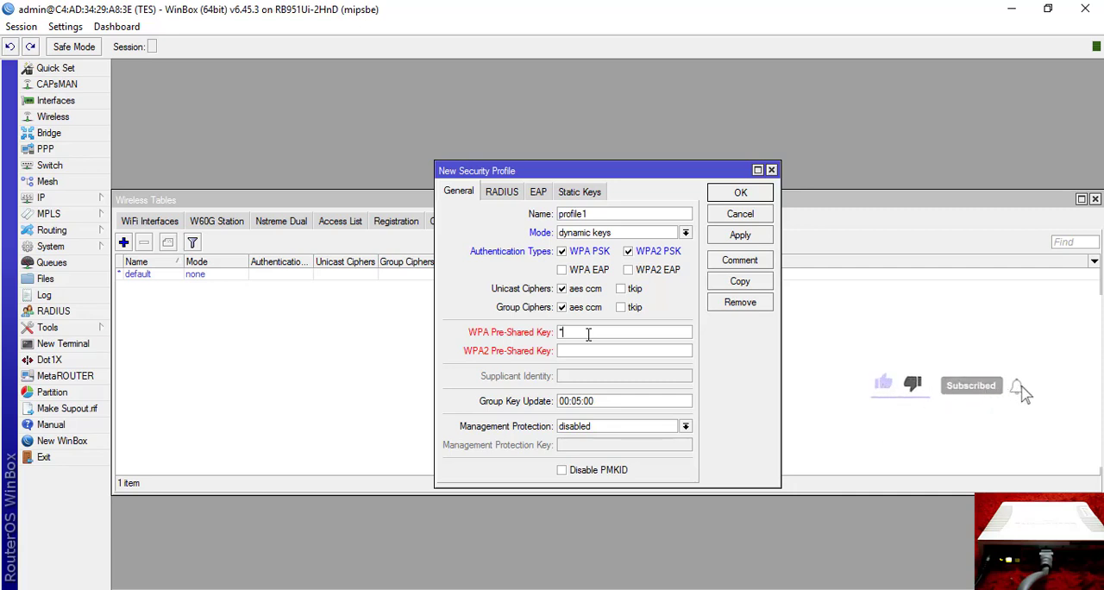
type("**")
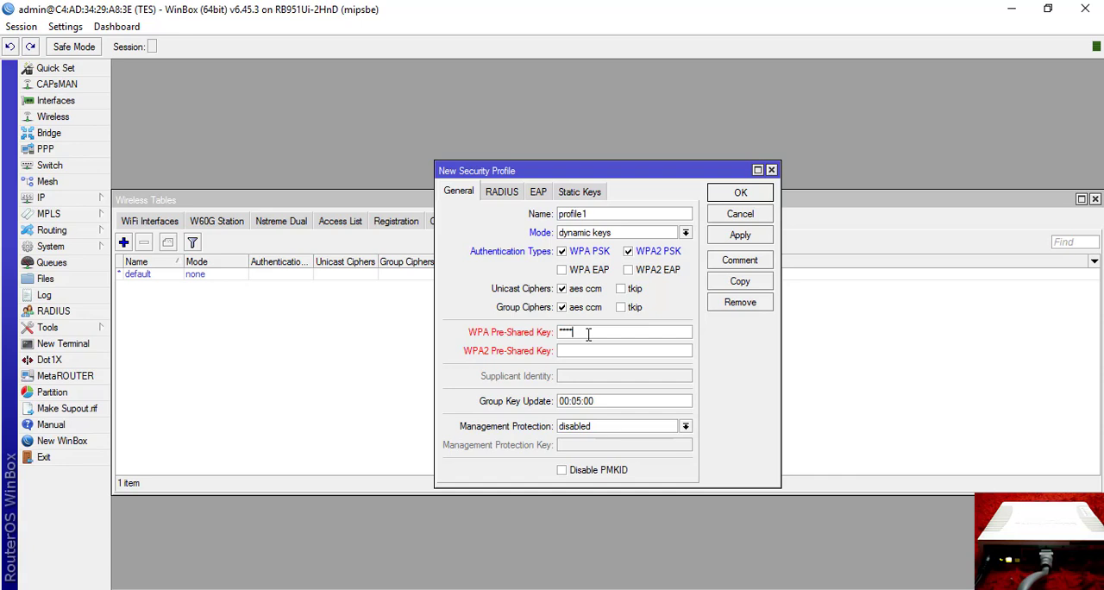
type("*")
left_click_drag(598, 331, 550, 333)
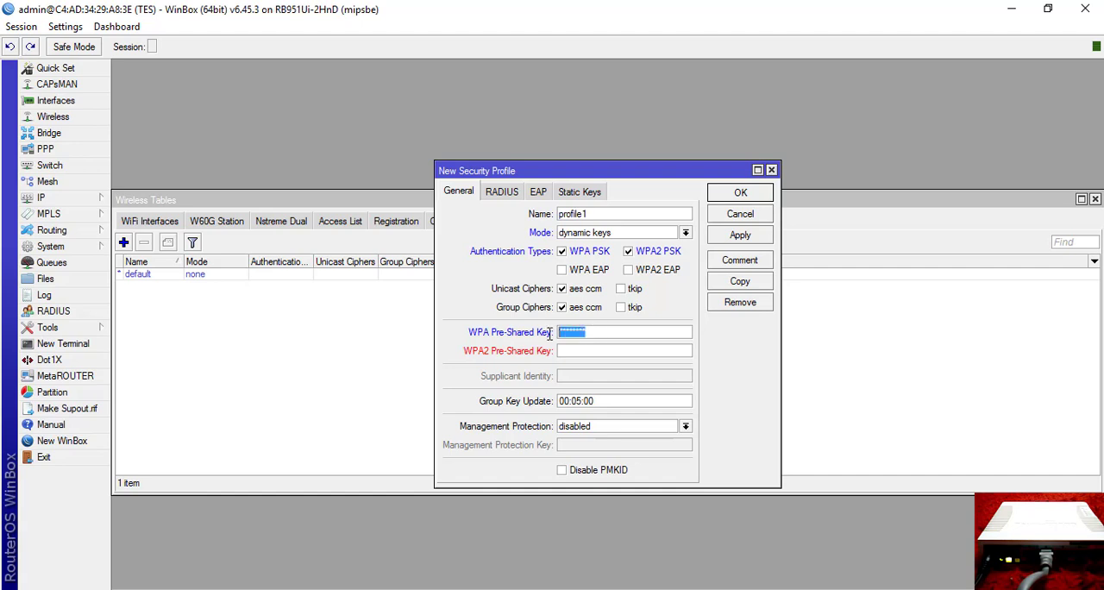
left_click(596, 352)
key("ctrl+v")
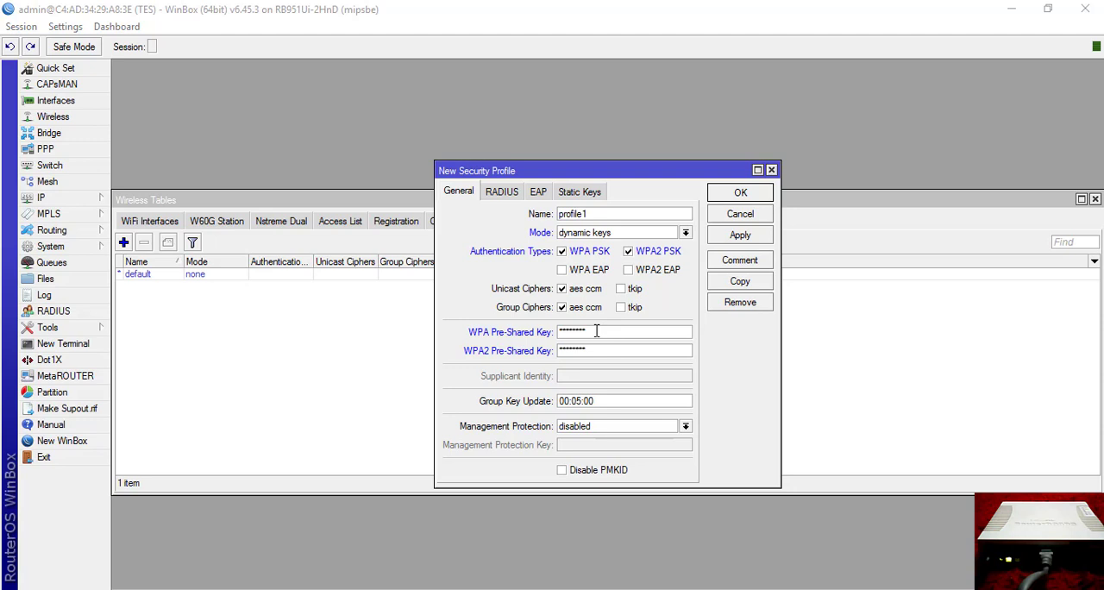
left_click(740, 235)
left_click(748, 197)
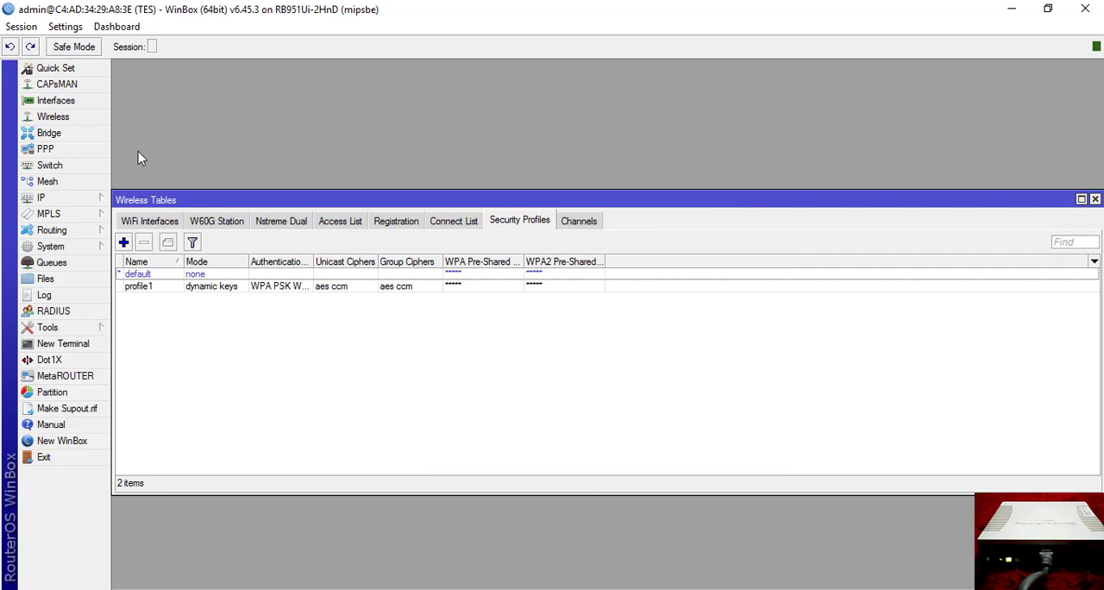
Scan for wireless networks on the wlan1 interface and connect to the access point with the strongest signal.
left_click(56, 101)
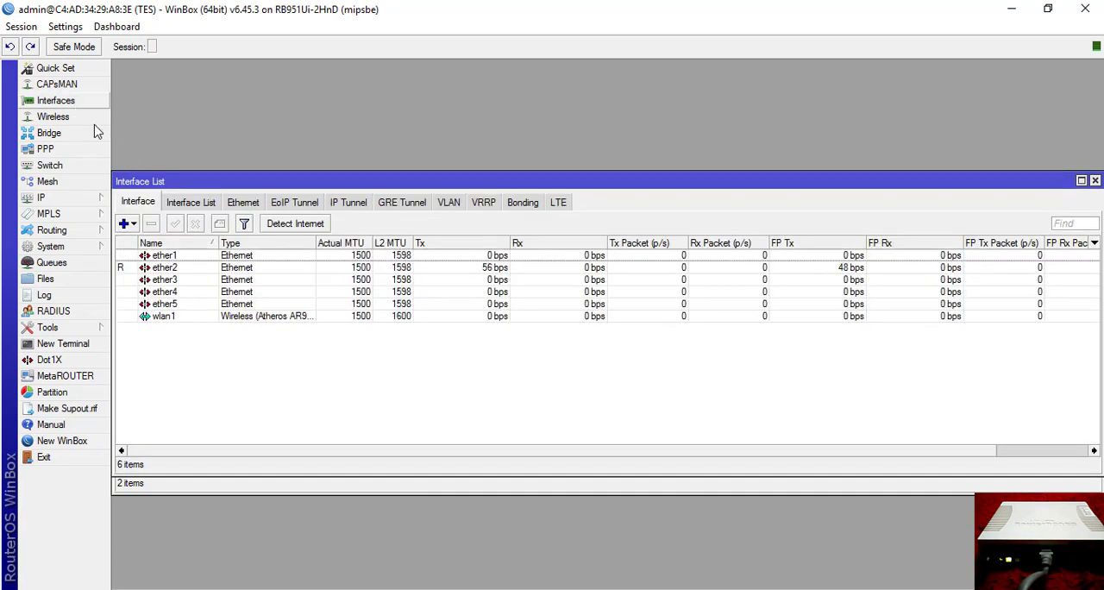
double_click(176, 318)
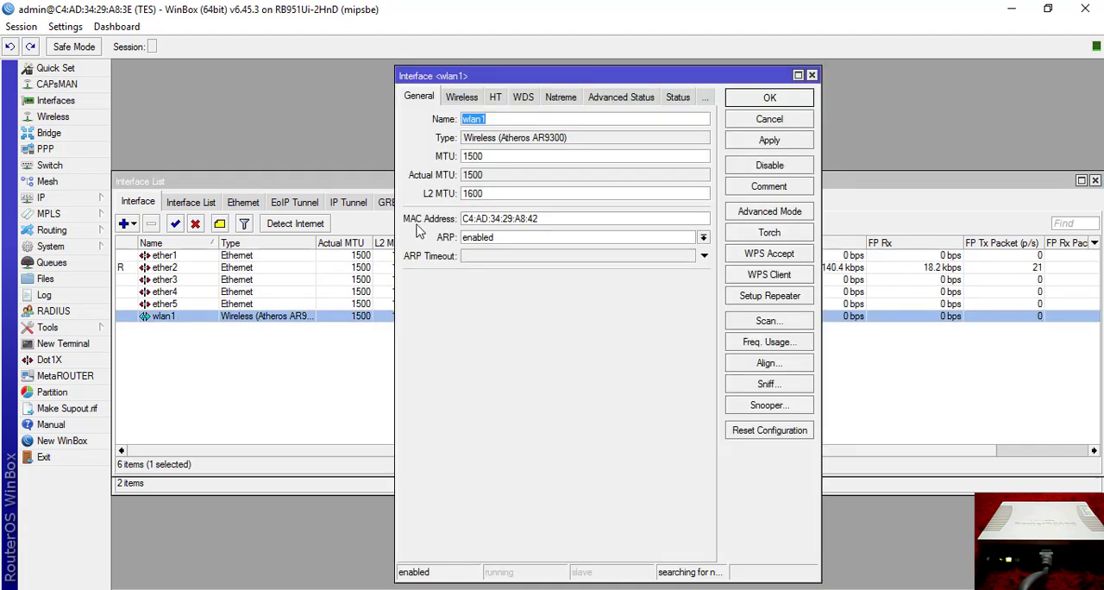
left_click(788, 326)
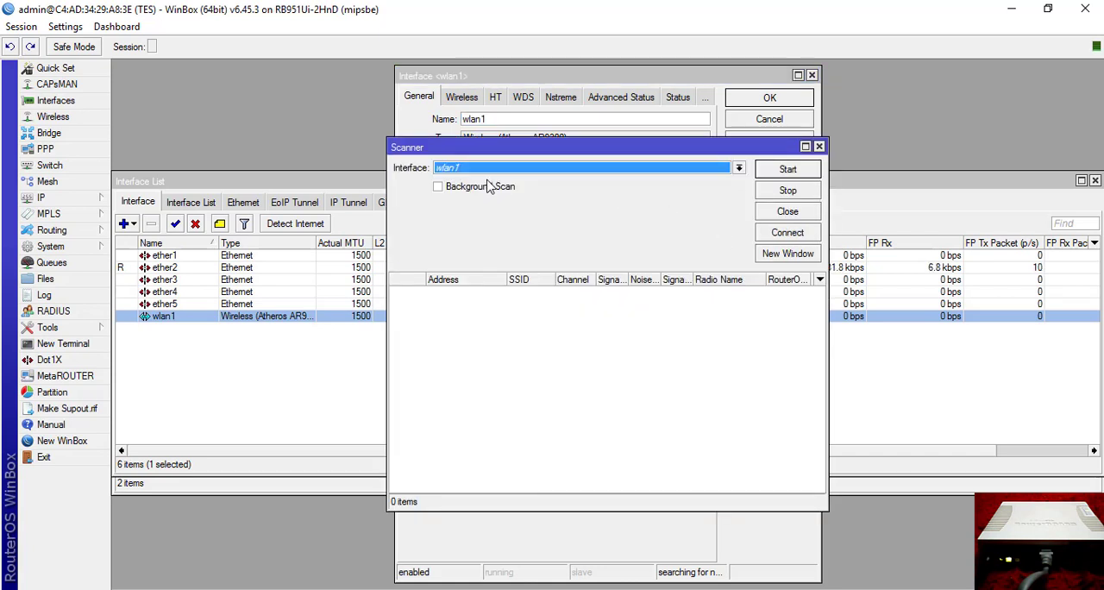
left_click(781, 172)
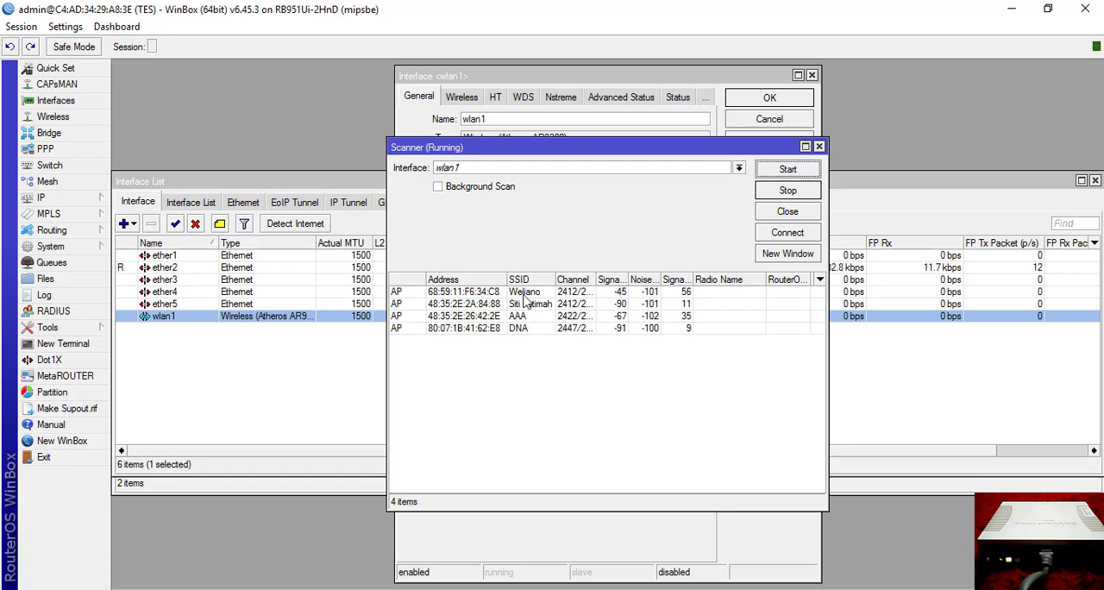
left_click(410, 294)
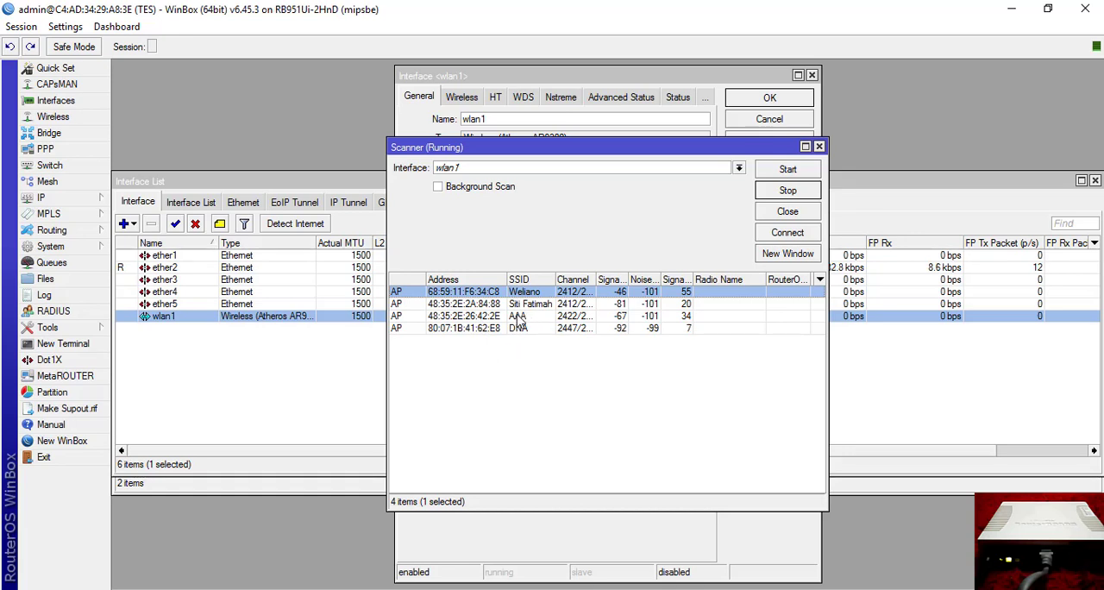
left_click(787, 232)
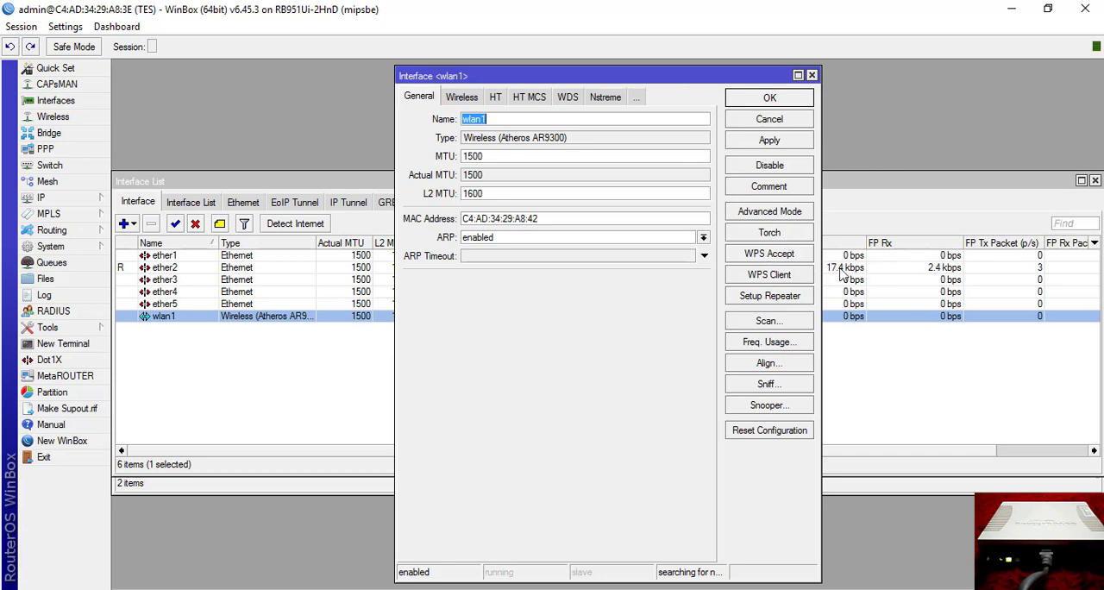
Assign the security profile profile1 in wlan1's advanced wireless settings and save the interface.
left_click(768, 216)
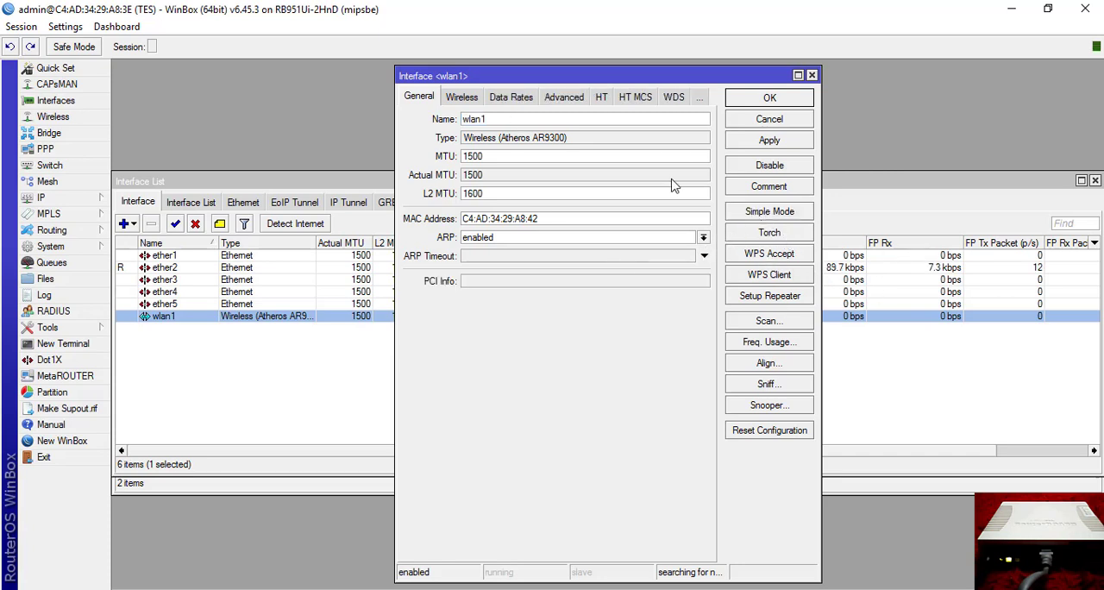
left_click(463, 100)
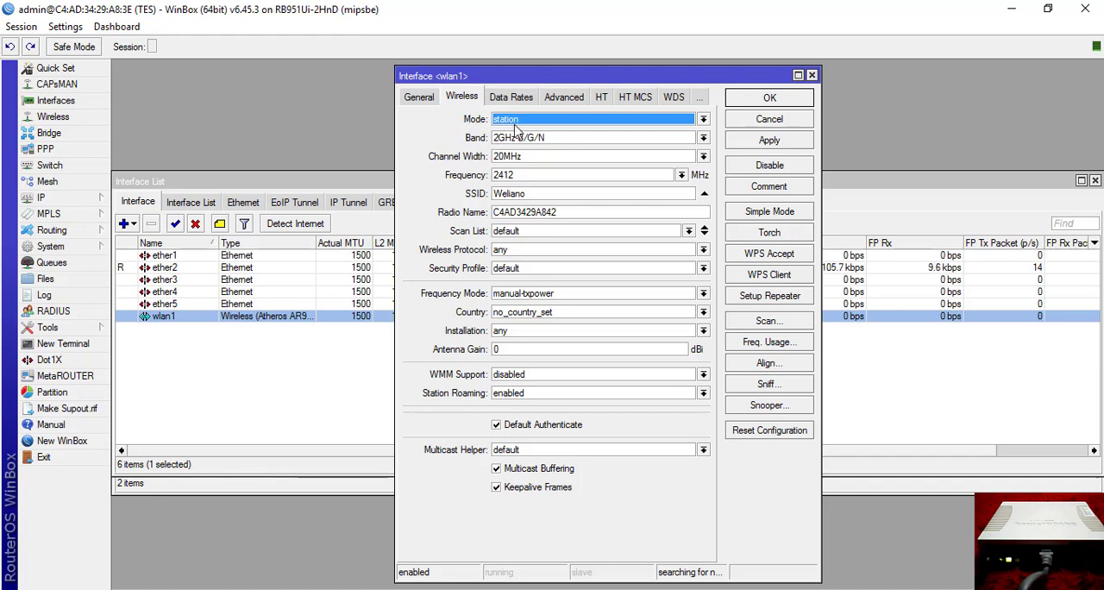
left_click(531, 268)
left_click(524, 293)
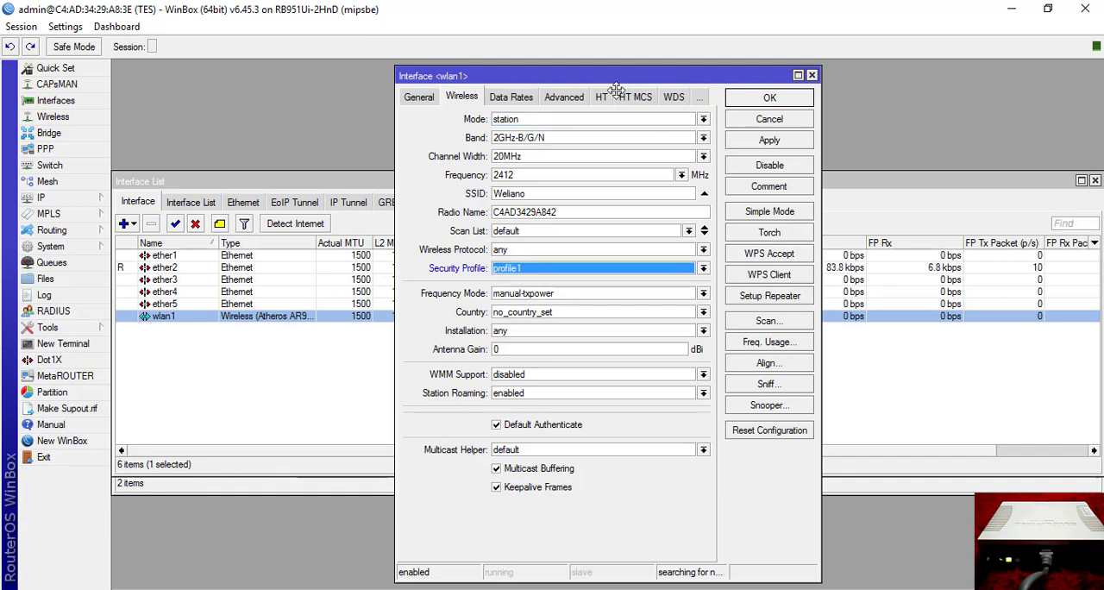
left_click_drag(615, 91, 567, 105)
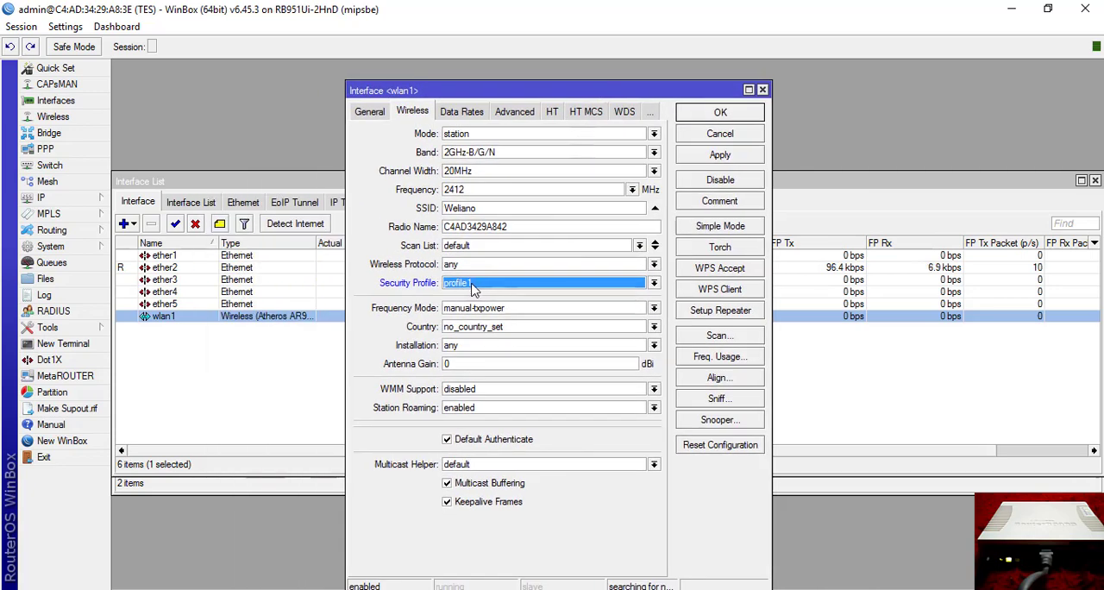
left_click(719, 155)
left_click(733, 118)
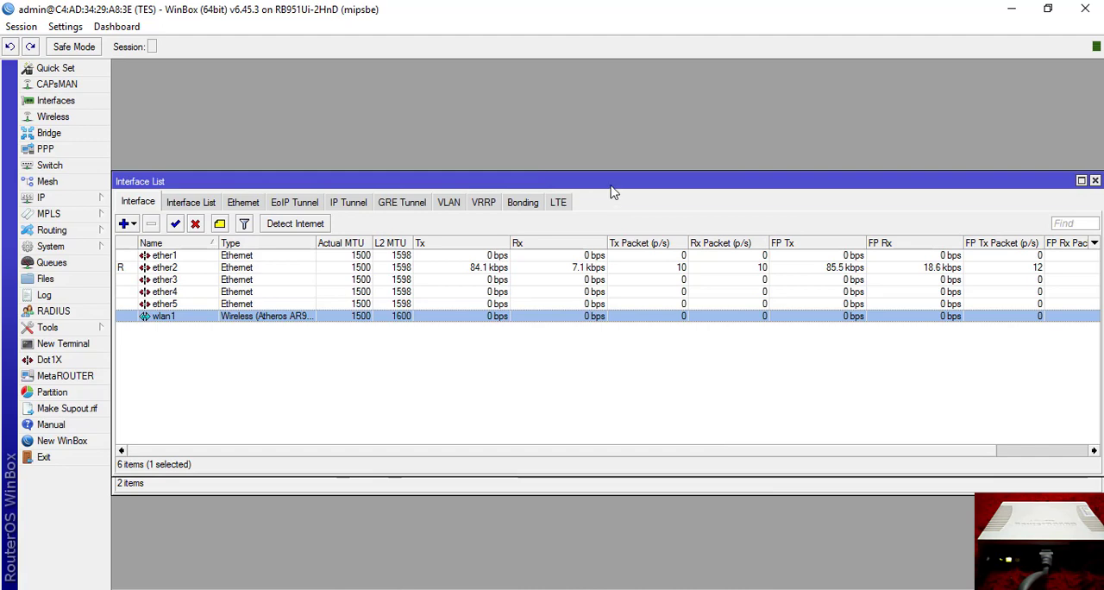
left_click_drag(611, 186, 660, 141)
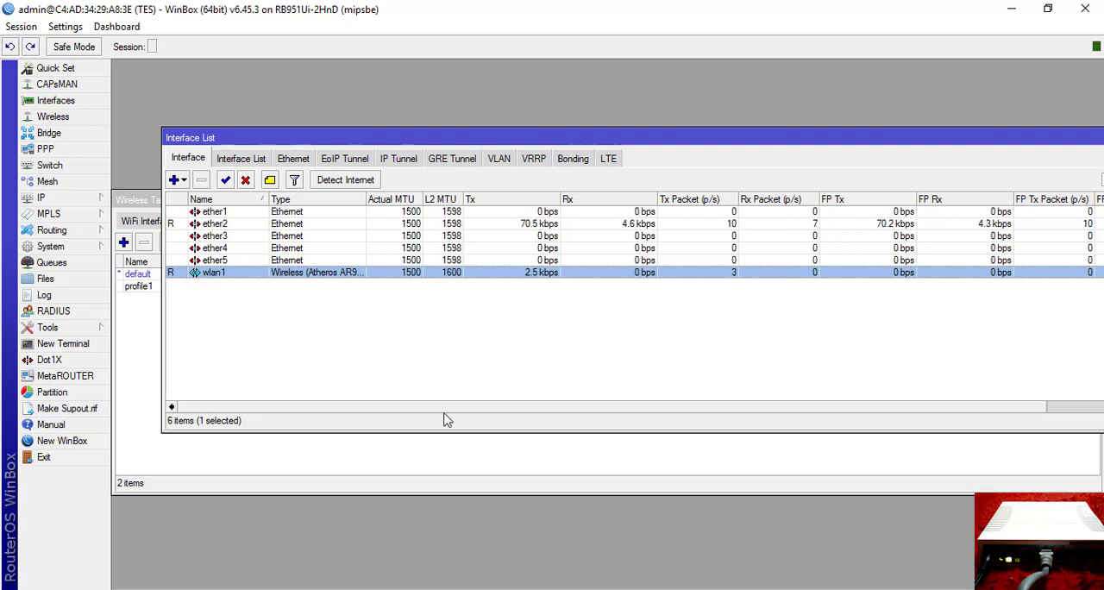
Check the router requirements in the Word document, and in WinBox add a DHCP client on wlan1 and enable it.
key("alt+Tab")
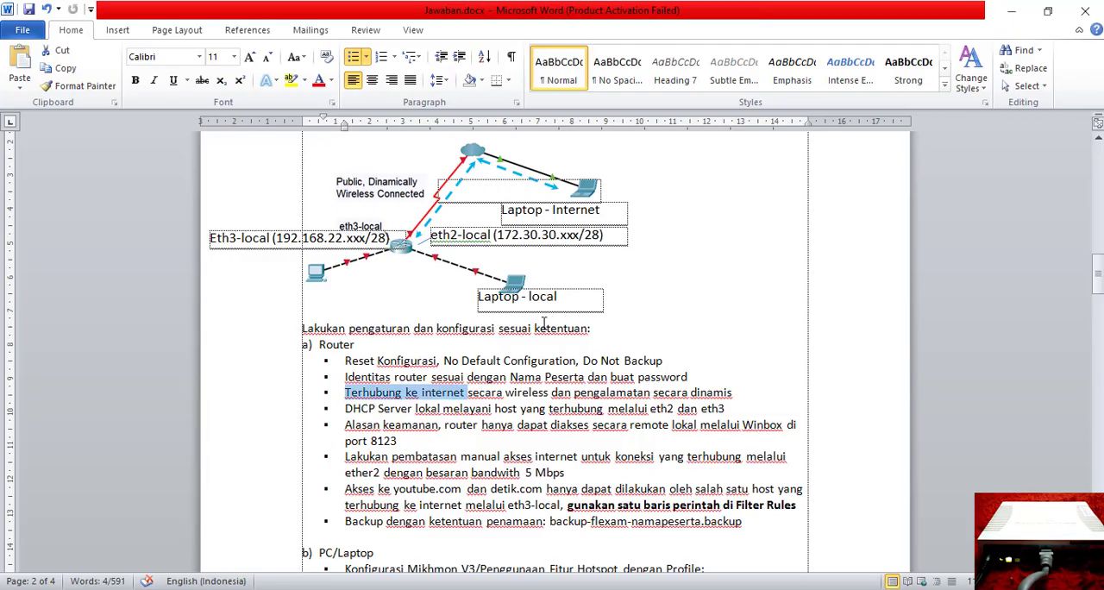
left_click(353, 409)
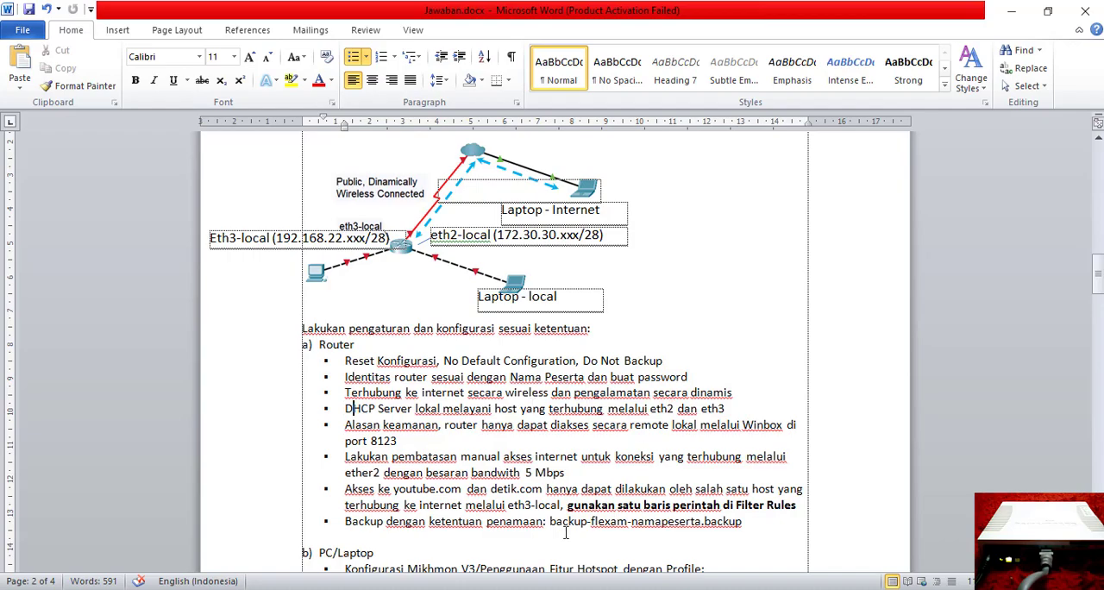
key("alt+Tab")
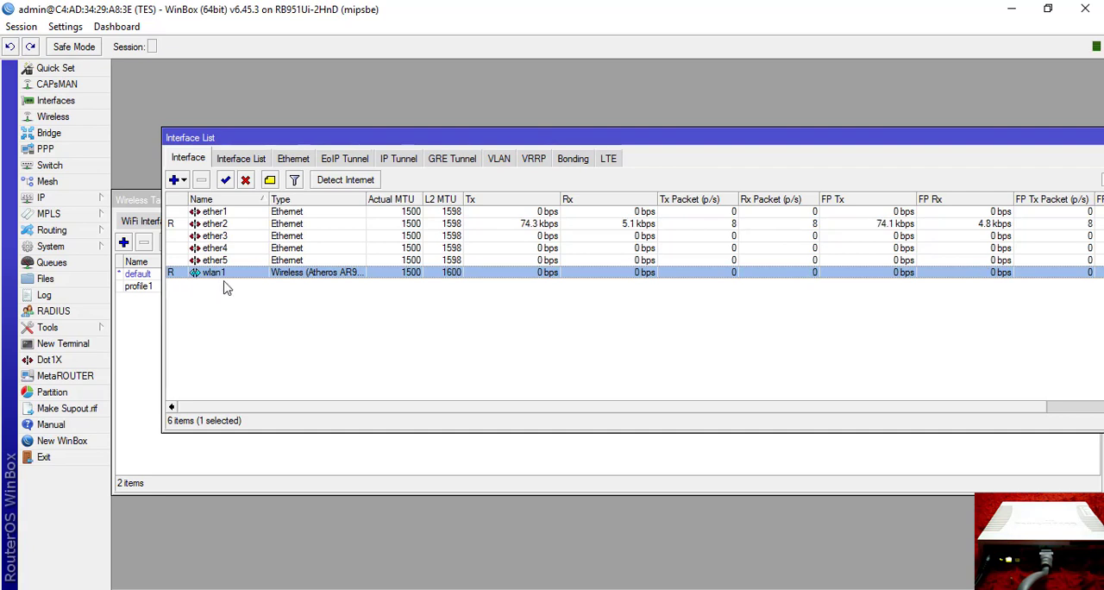
left_click(62, 204)
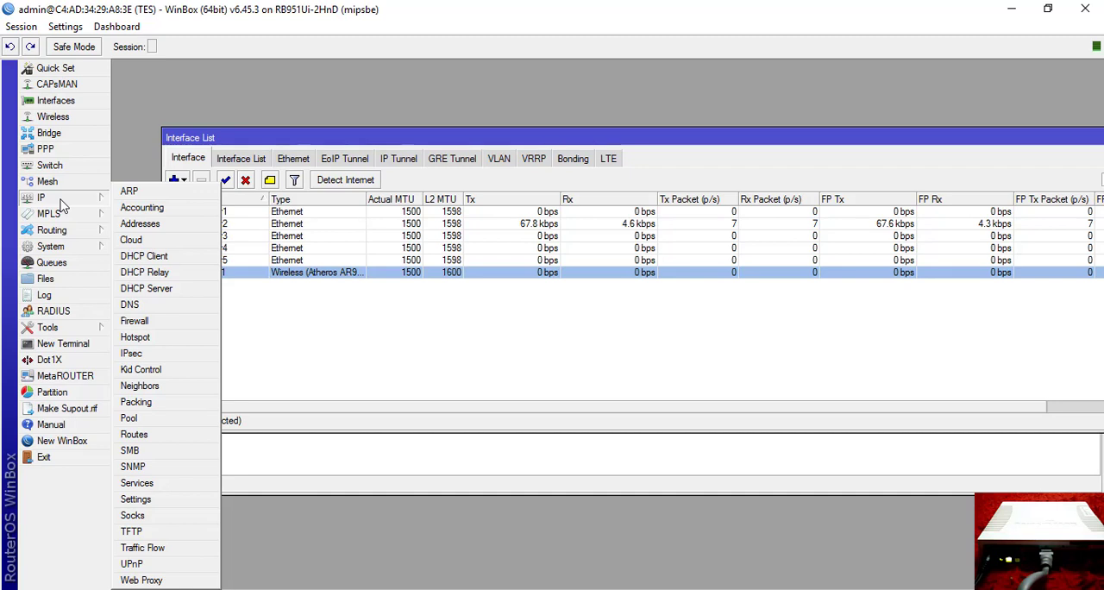
left_click(162, 257)
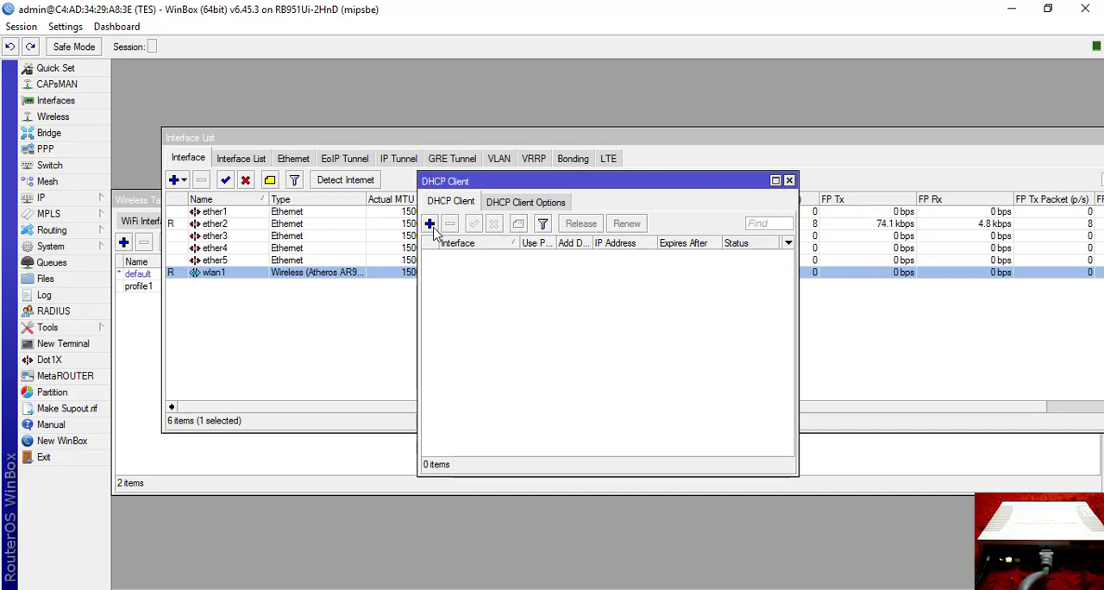
left_click(432, 226)
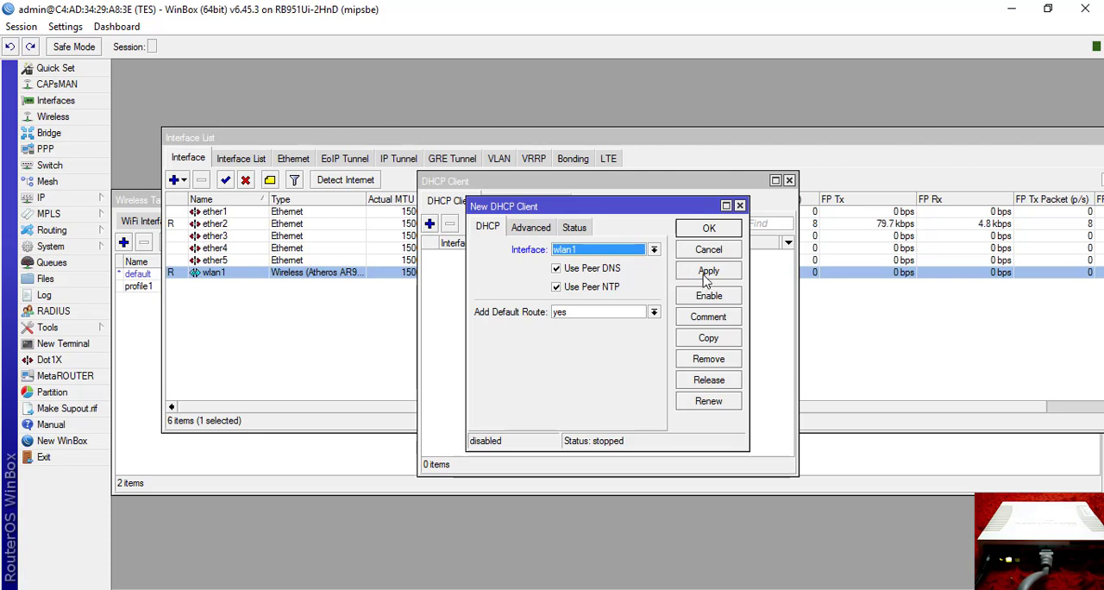
left_click(706, 272)
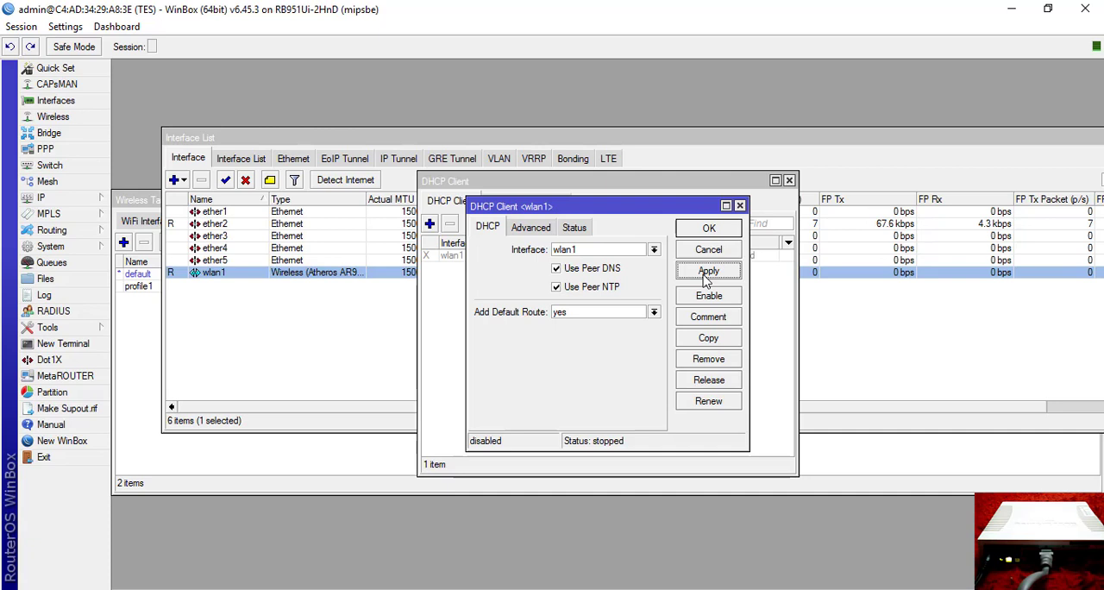
left_click(708, 229)
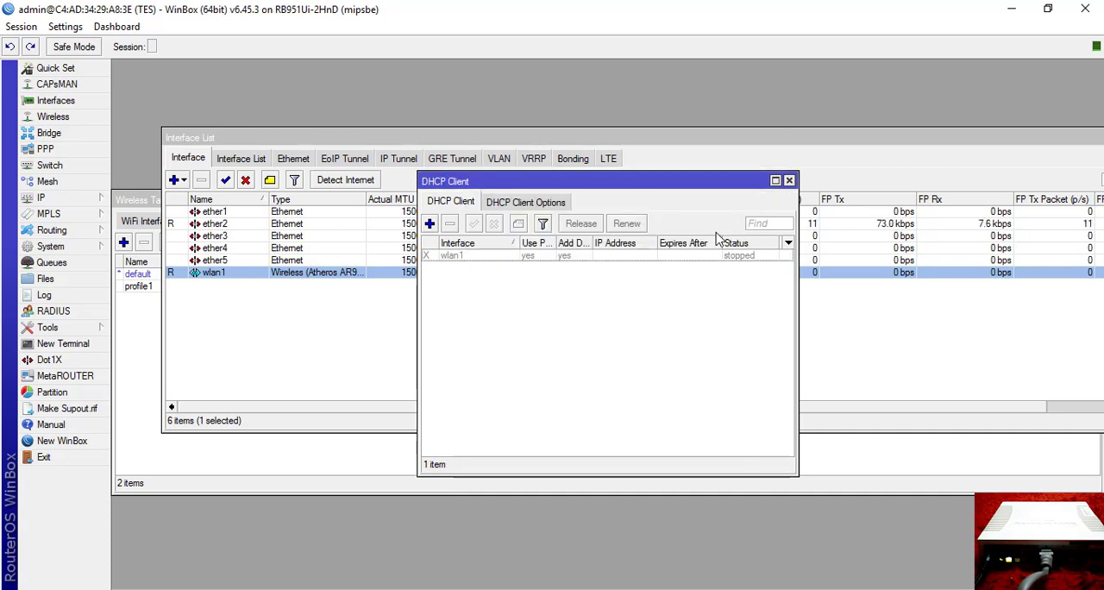
left_click(457, 257)
left_click(474, 223)
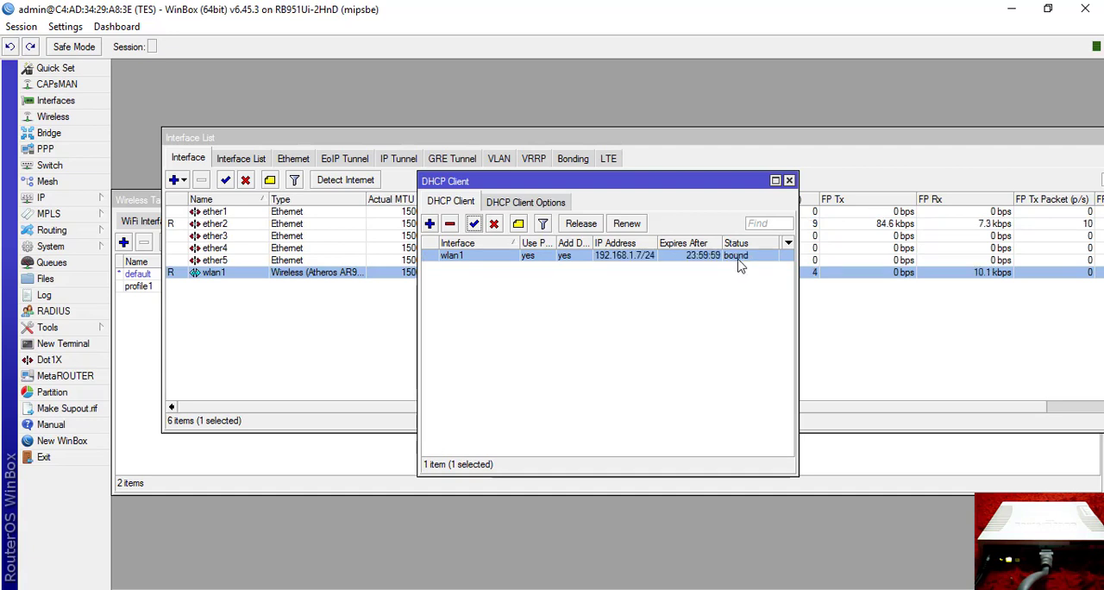
Close the DHCP Client, Interface List and Wireless Tables windows to clear the workspace.
left_click(789, 181)
left_click_drag(863, 135, 576, 198)
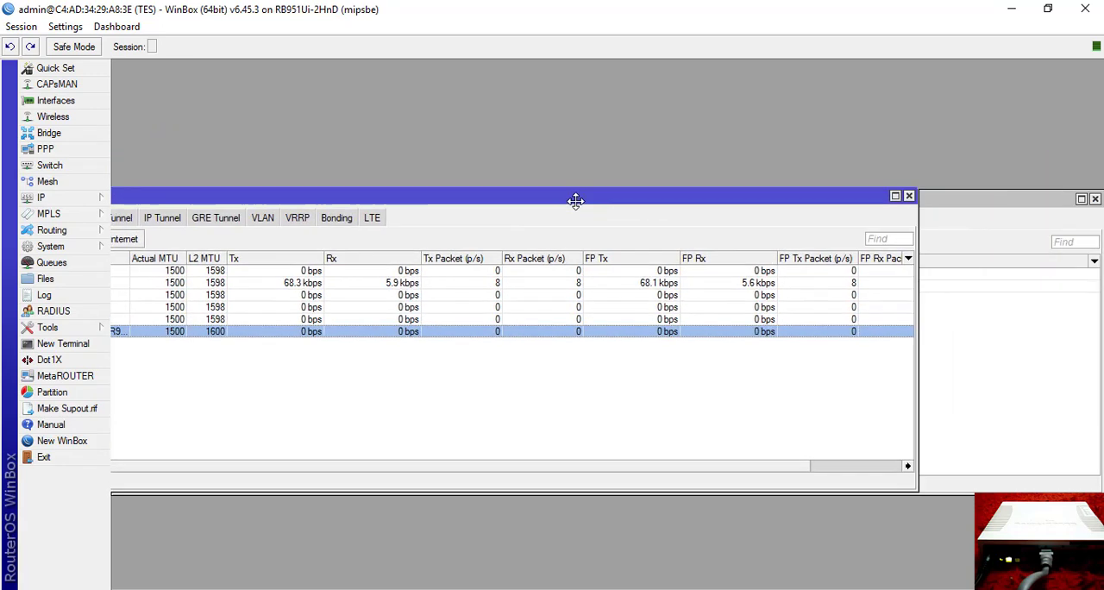
left_click(861, 201)
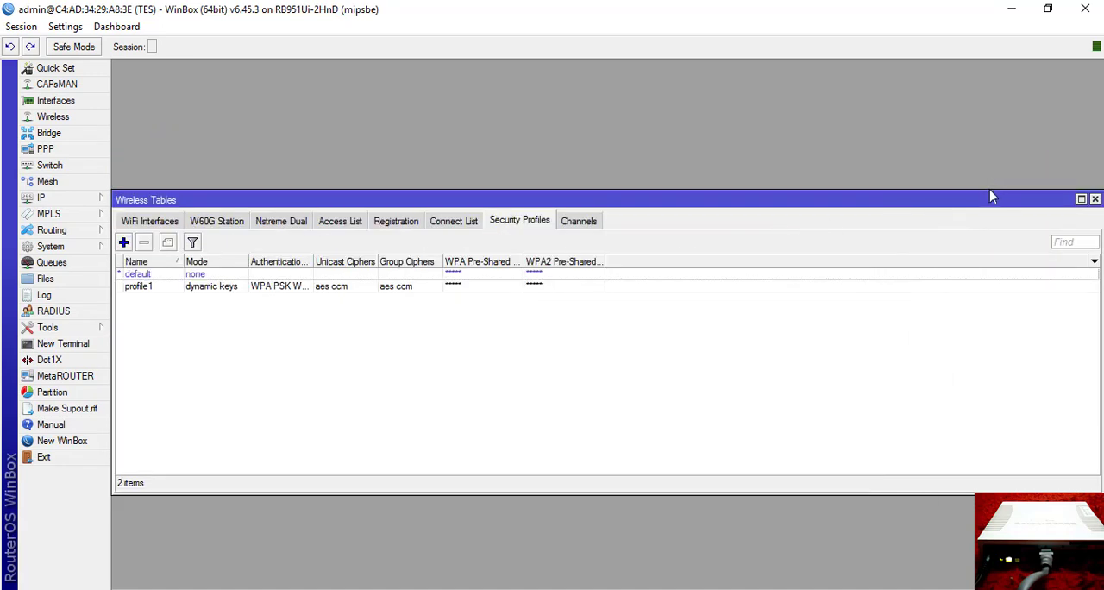
left_click_drag(991, 192, 848, 226)
left_click(952, 223)
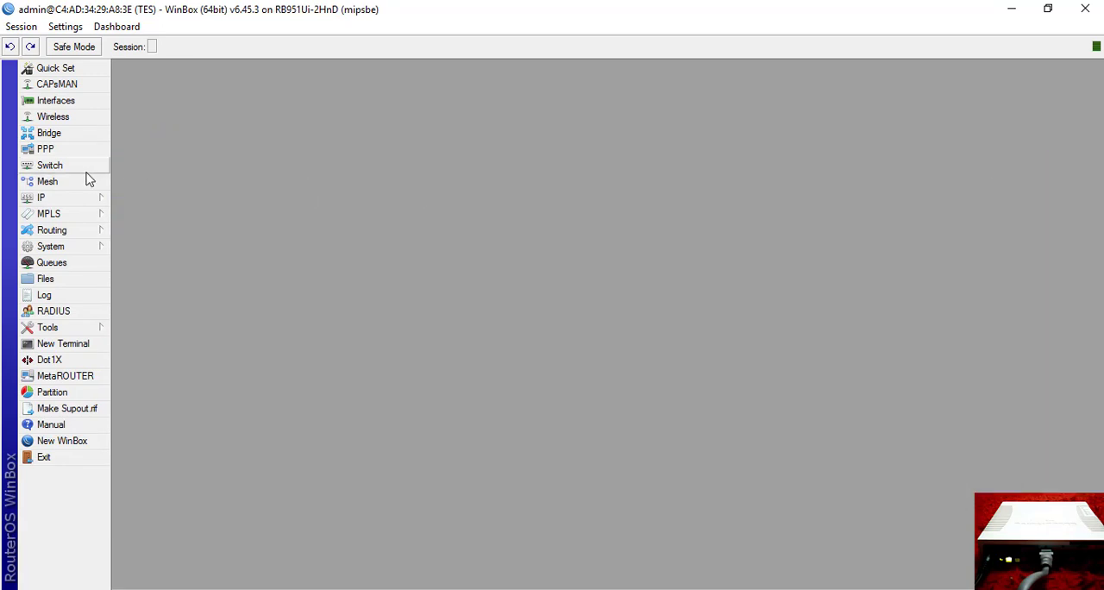
Examine the address assigned to wlan1 in the router's IP address list and close the list.
left_click(74, 198)
left_click(138, 224)
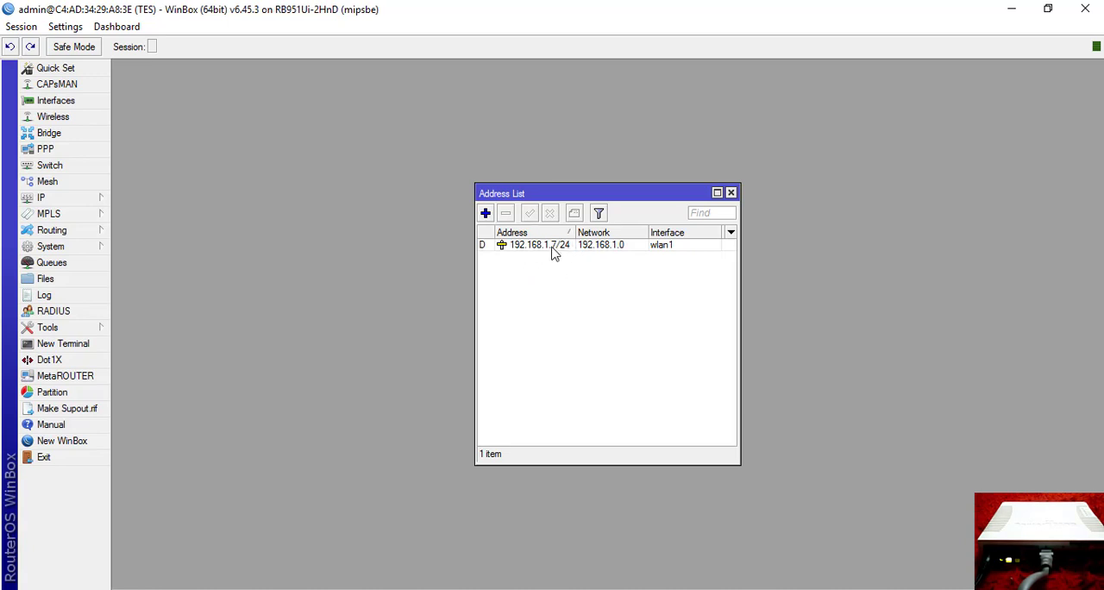
left_click(731, 194)
Check the local network addresses in the Word document's topology diagram and open the router's IP address list in WinBox.
key("alt+Tab")
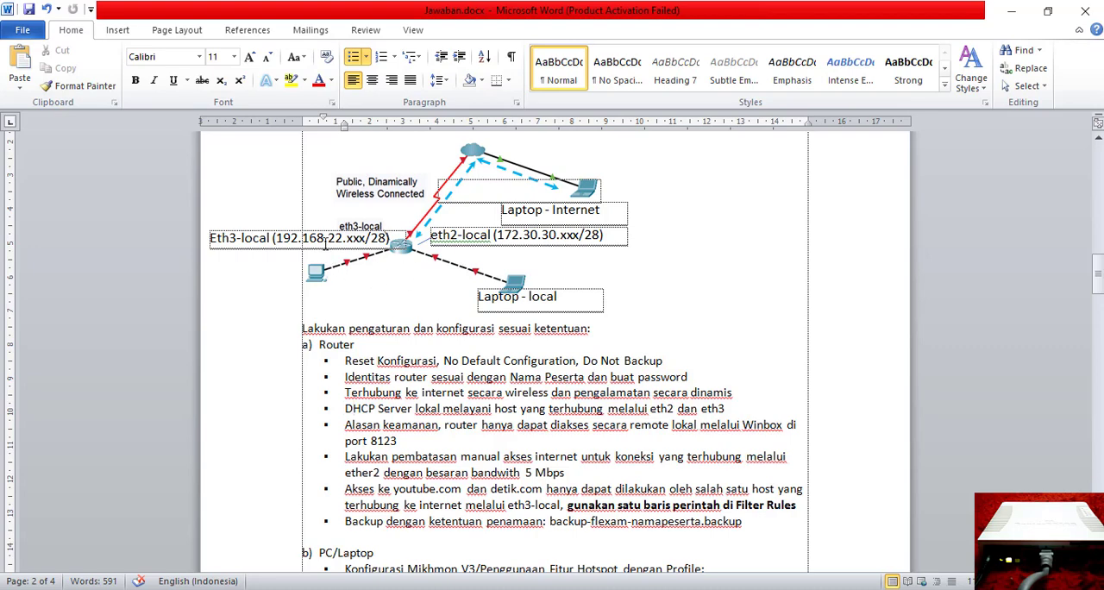
key("alt+Tab")
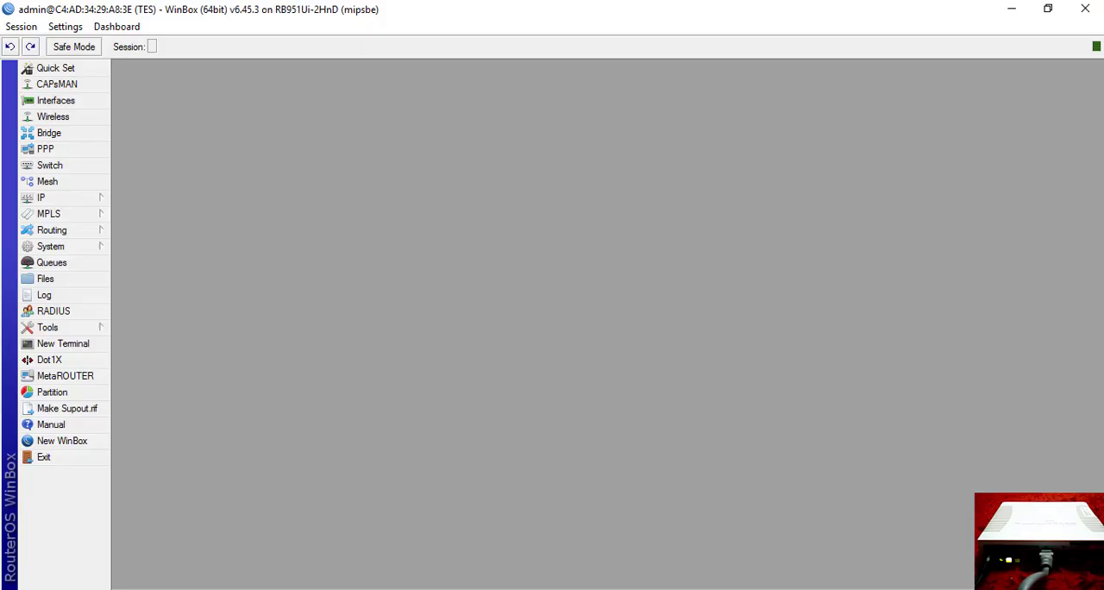
left_click(93, 199)
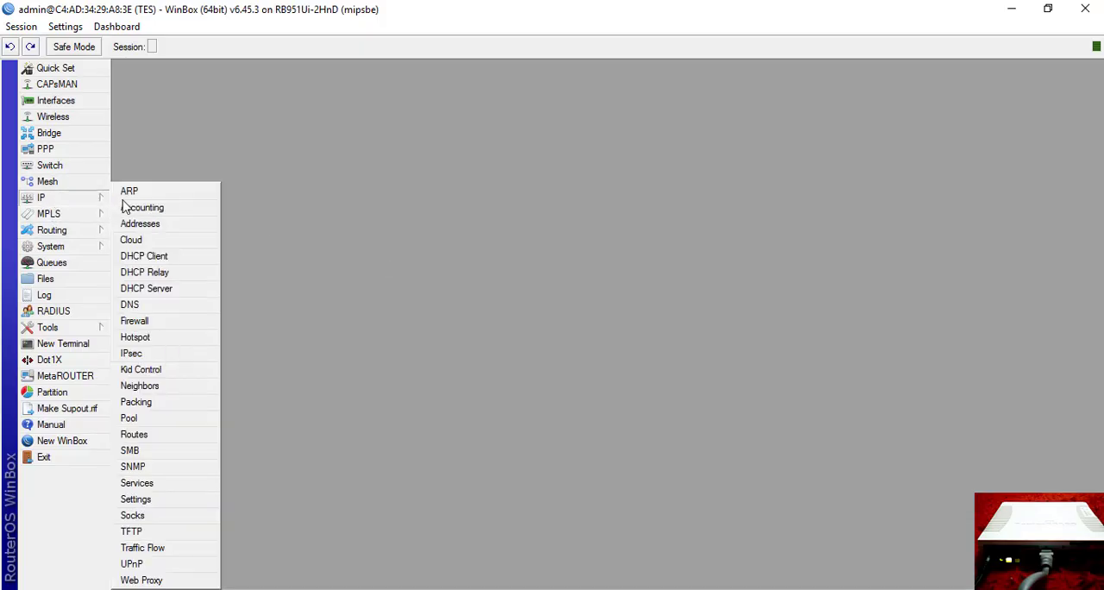
left_click(142, 226)
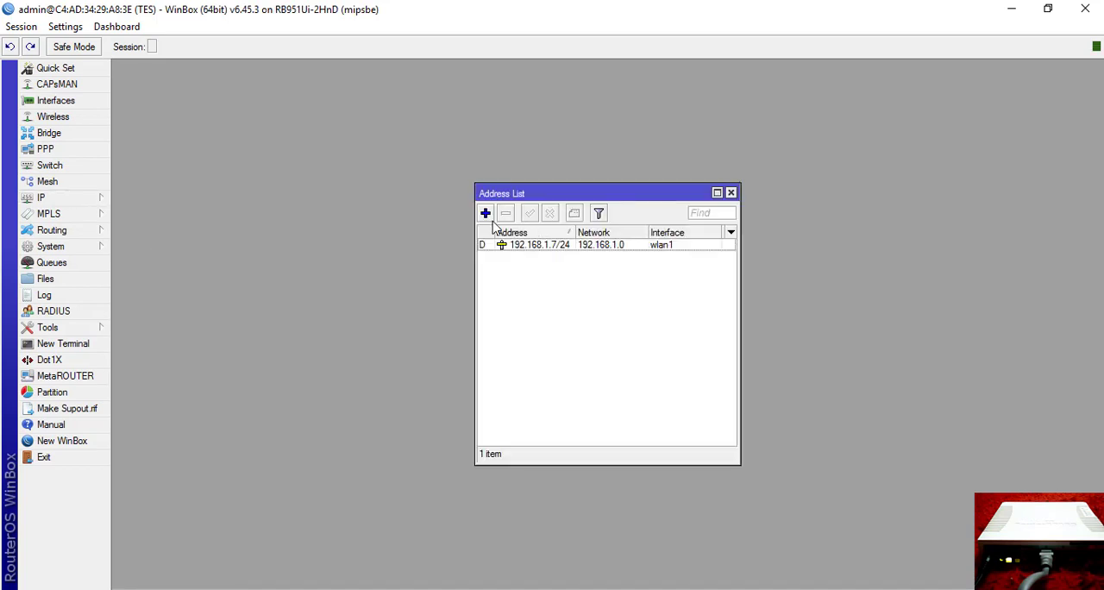
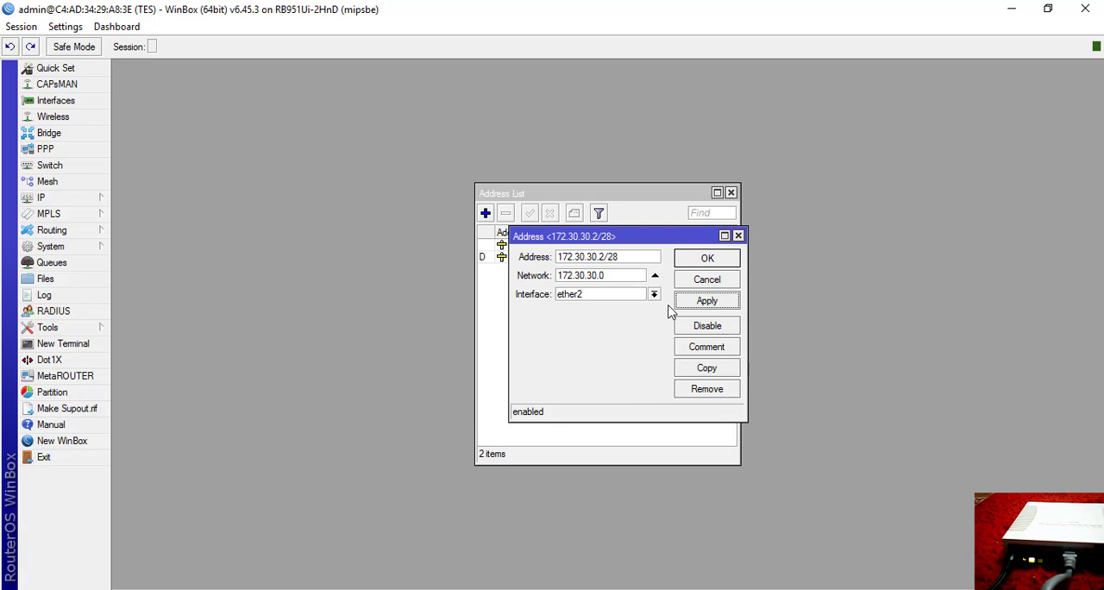
Save the 172.30.30.2/28 address on ether2, check the eth3-local network in the Word document's diagram, and return to WinBox.
left_click(695, 263)
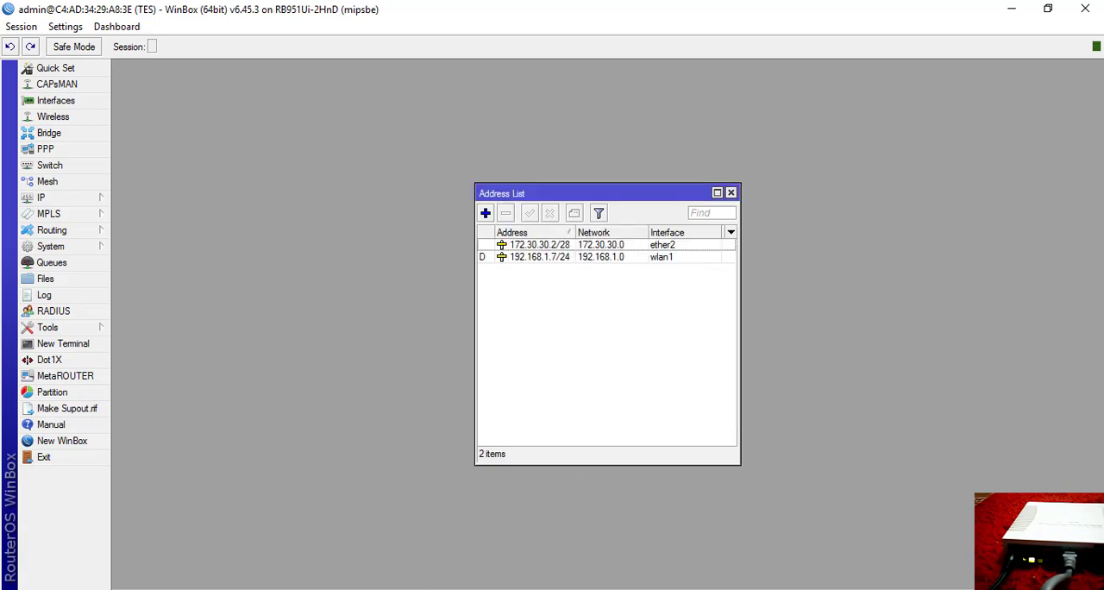
key("alt+Tab")
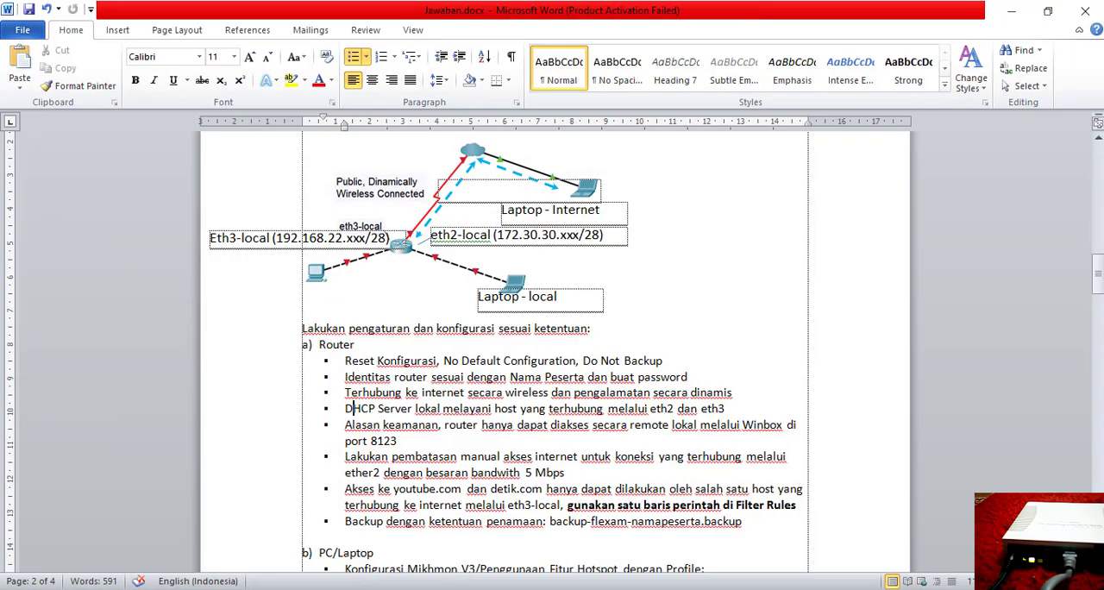
key("alt+Tab")
Add the IP address 192.168.22.2/28 on interface ether3, consulting the Word document's diagram for the network.
left_click(485, 213)
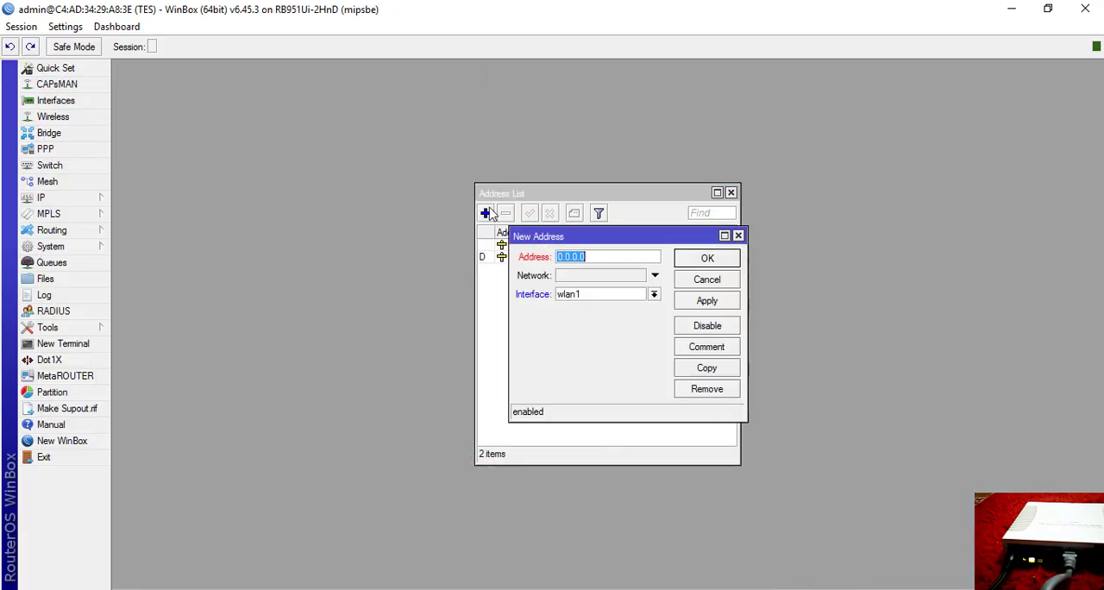
type("192.168.")
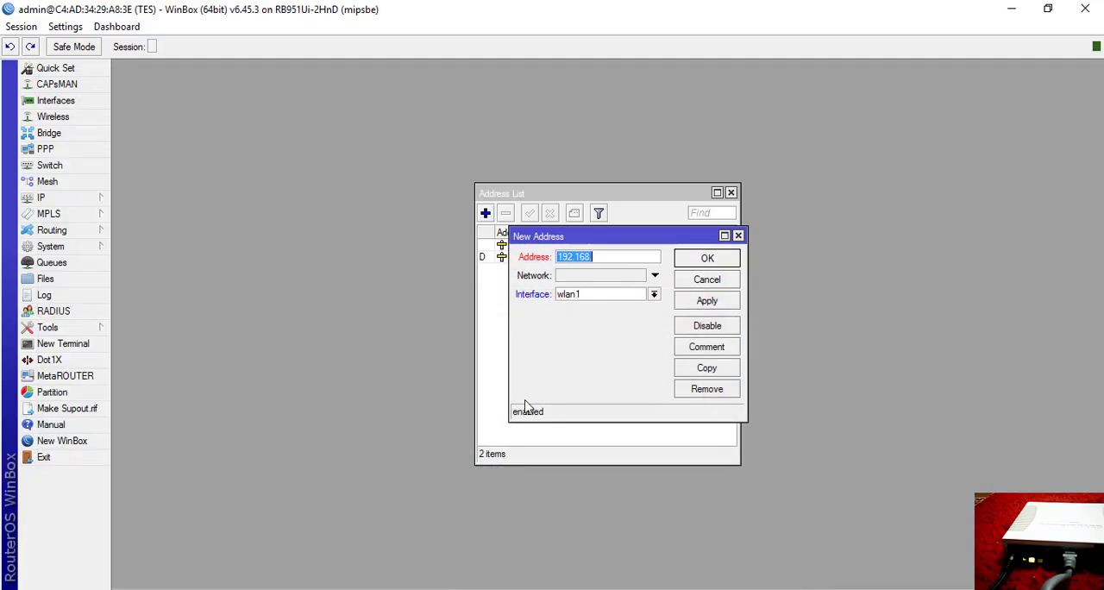
key("End")
type("2")
type("2.3")
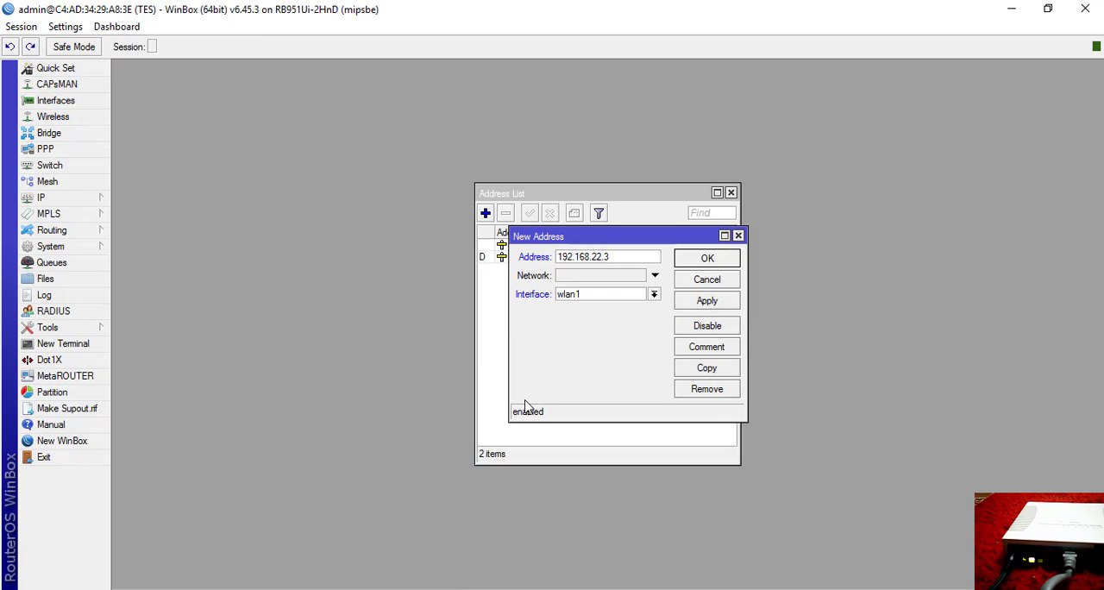
key("BackSpace")
type("2/28")
left_click(627, 297)
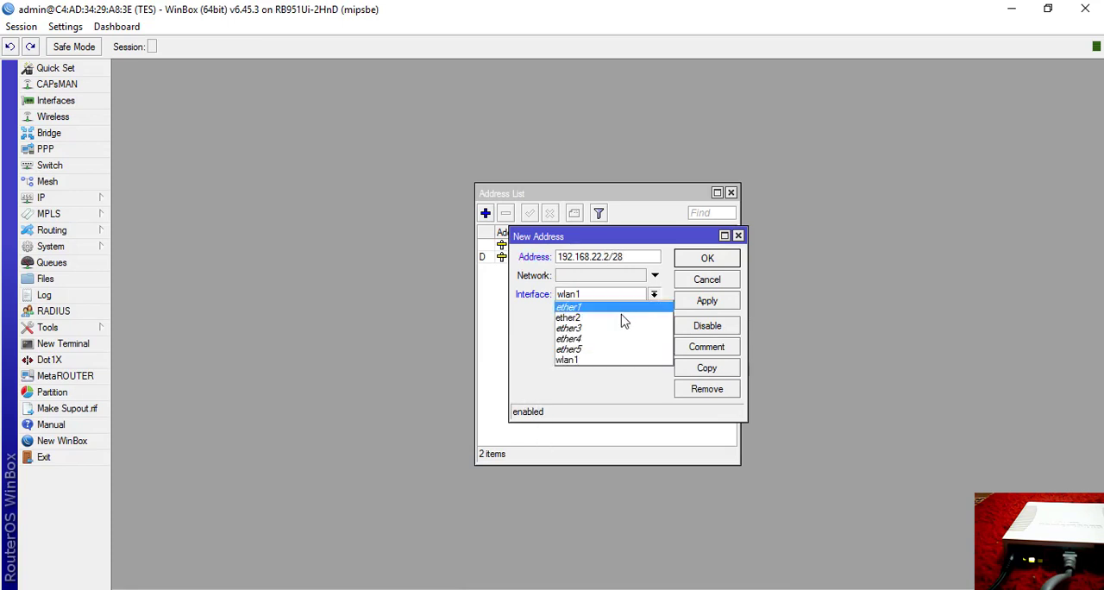
left_click(614, 328)
left_click(707, 298)
left_click(707, 257)
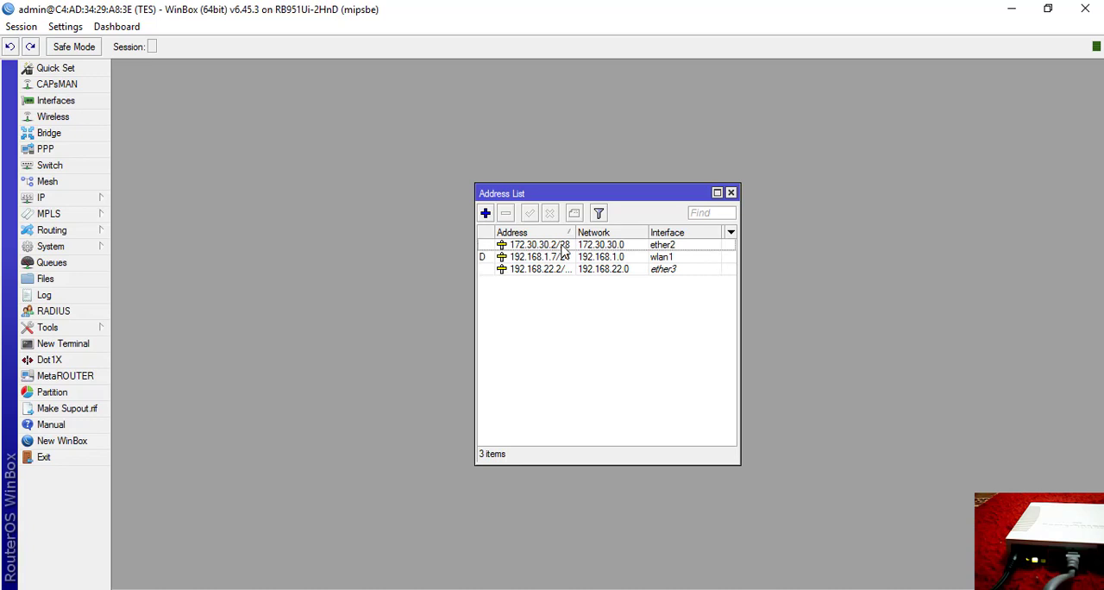
Check the DHCP server requirement in the Word document and open the router's DHCP server list in WinBox.
mouse_move(562, 250)
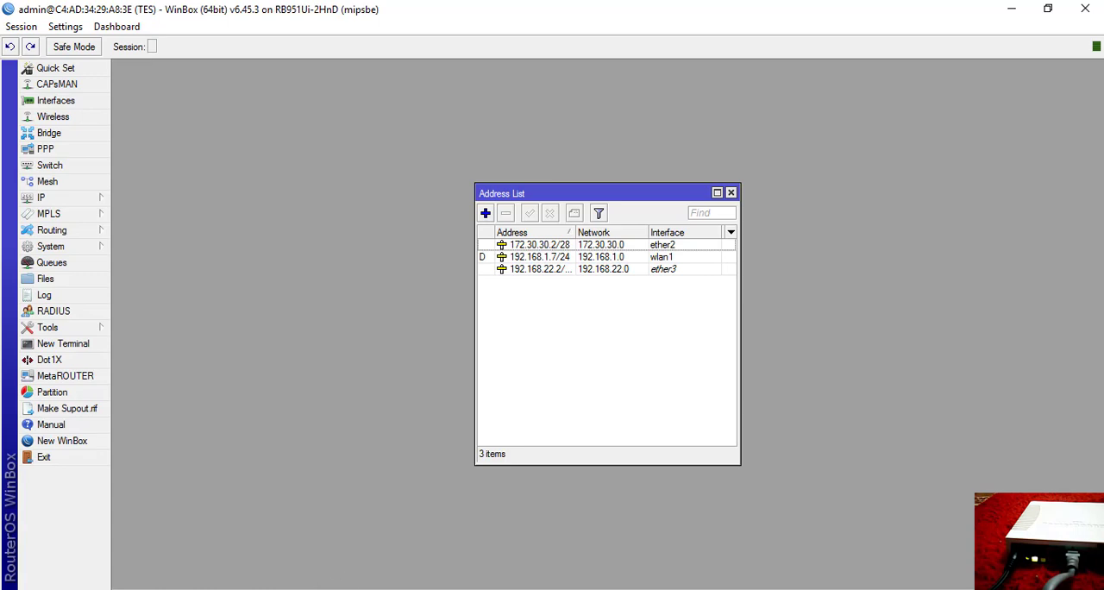
key("alt+Tab")
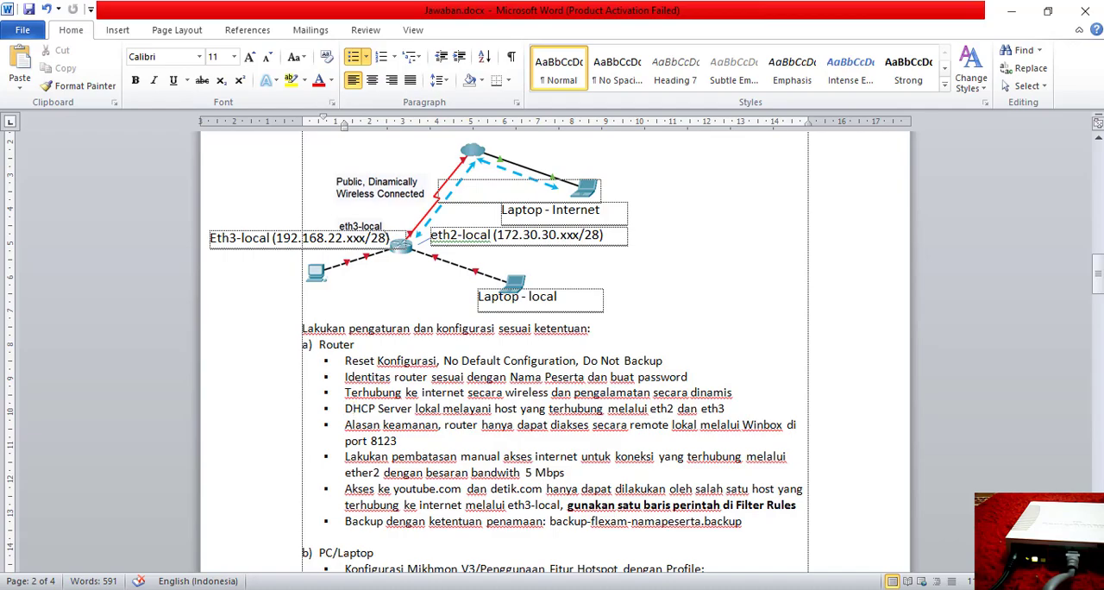
key("alt+Tab")
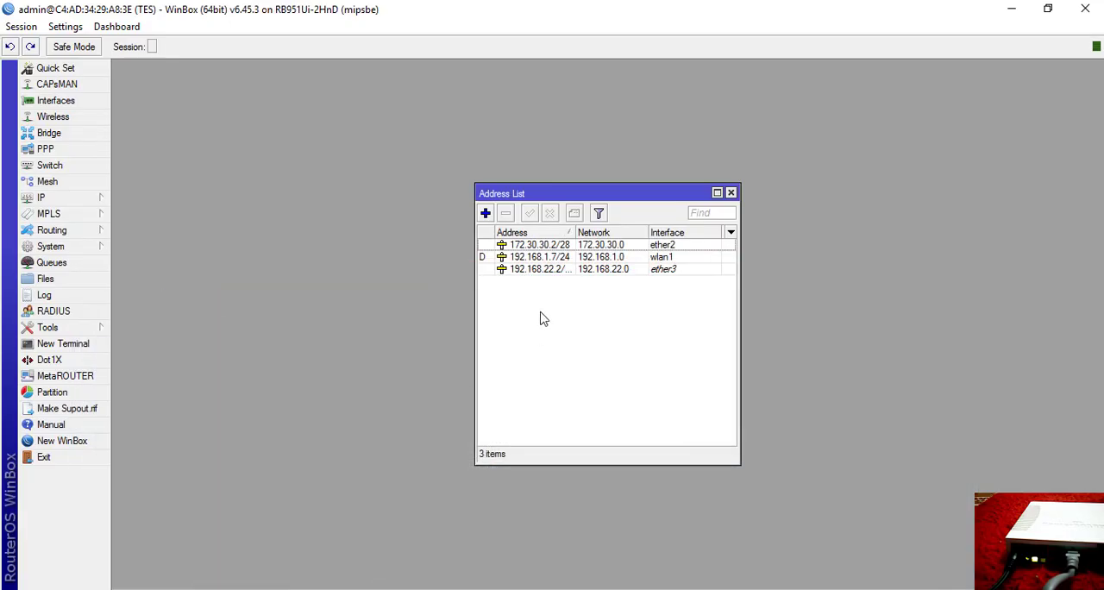
left_click(71, 198)
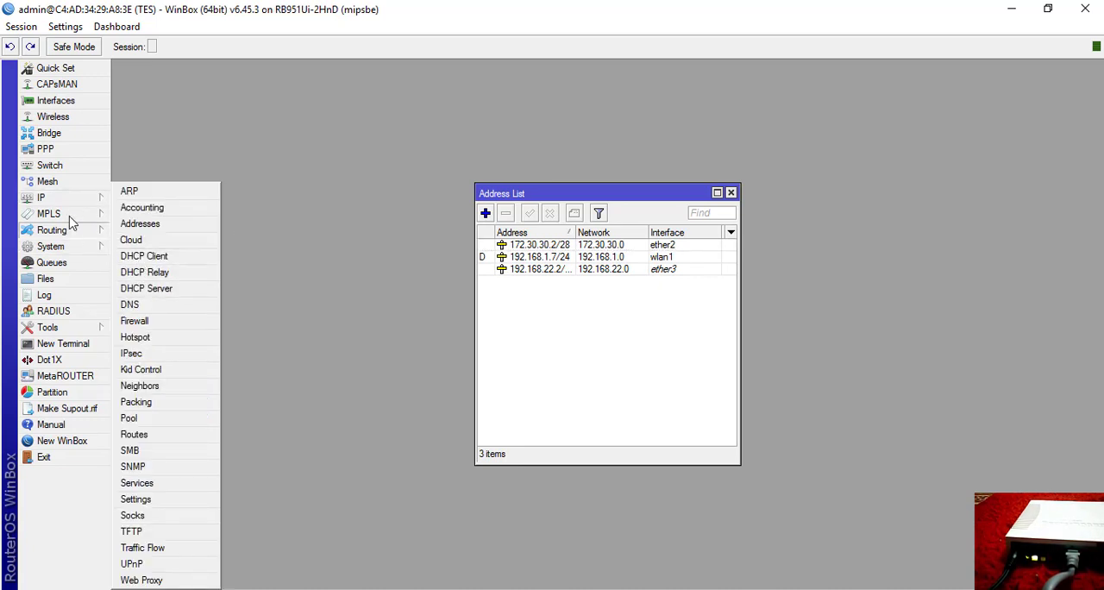
left_click(172, 290)
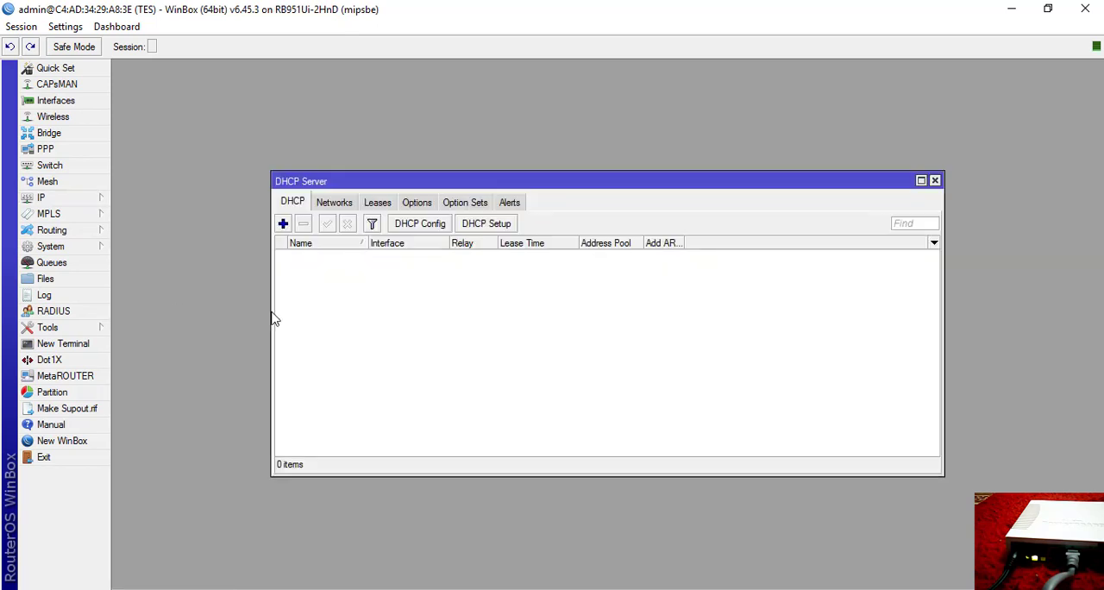
Run DHCP Setup for ether2 with address space 172.30.30.0/28, gateway 172.30.30.2, DNS server 192.168.1.1 and the suggested address pool.
left_click(505, 226)
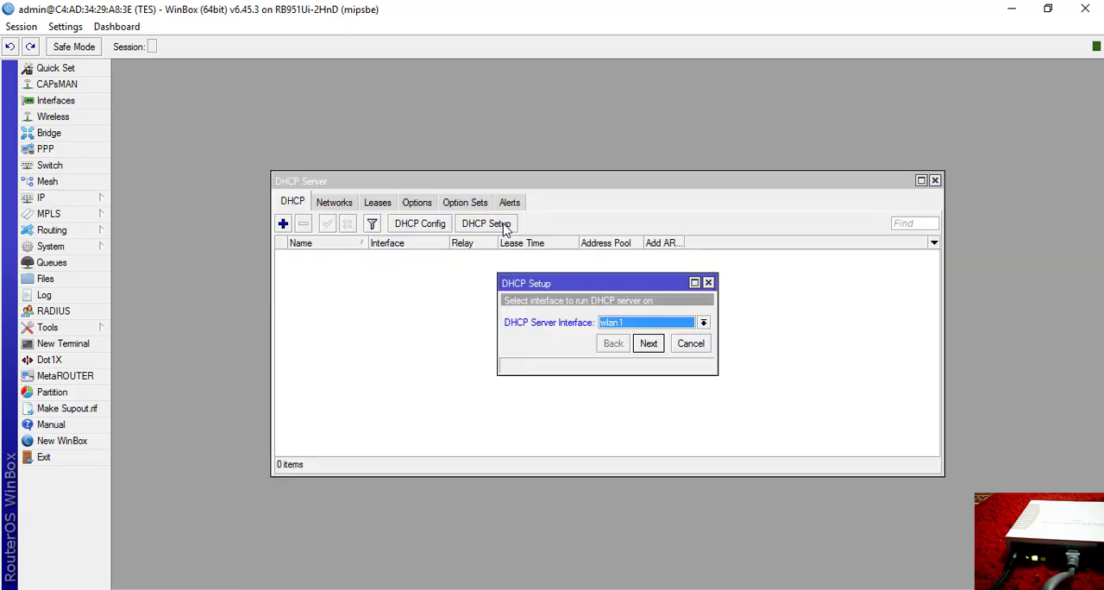
left_click(643, 323)
left_click(633, 345)
left_click(647, 343)
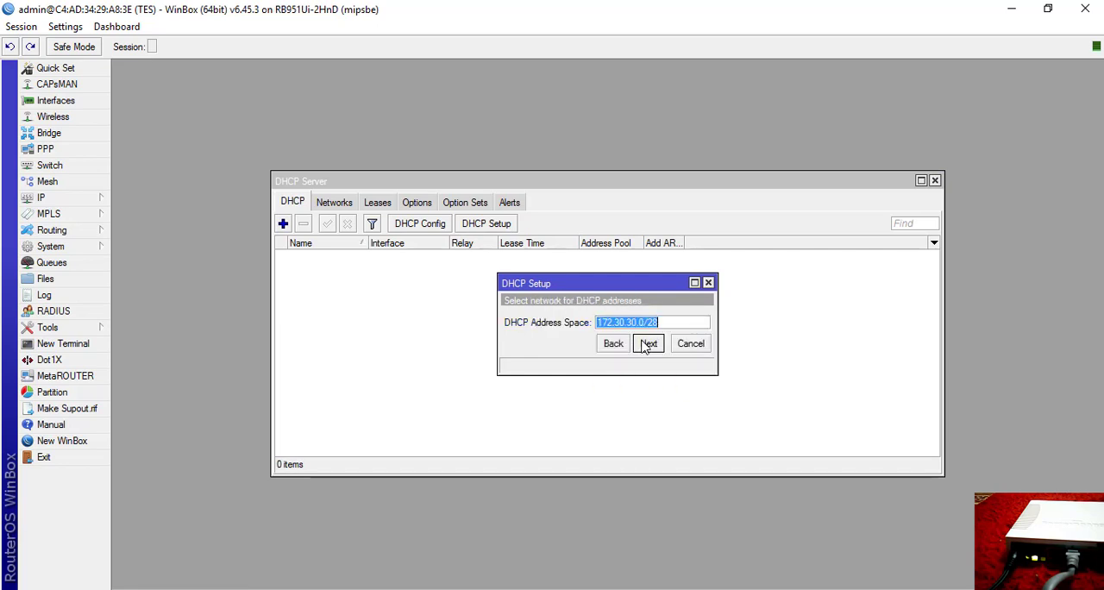
left_click(647, 343)
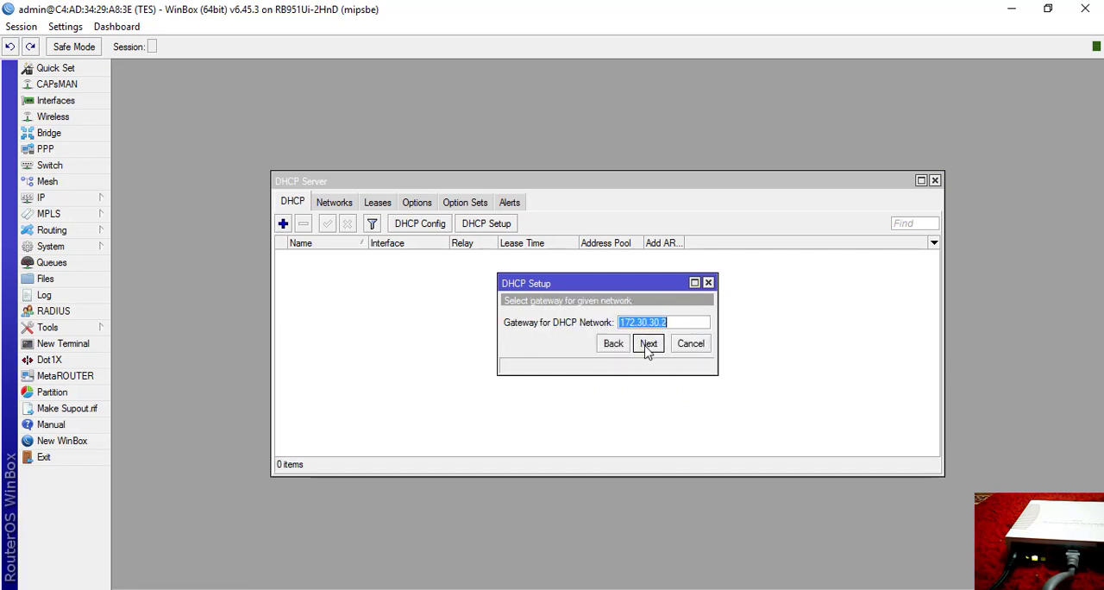
left_click(647, 343)
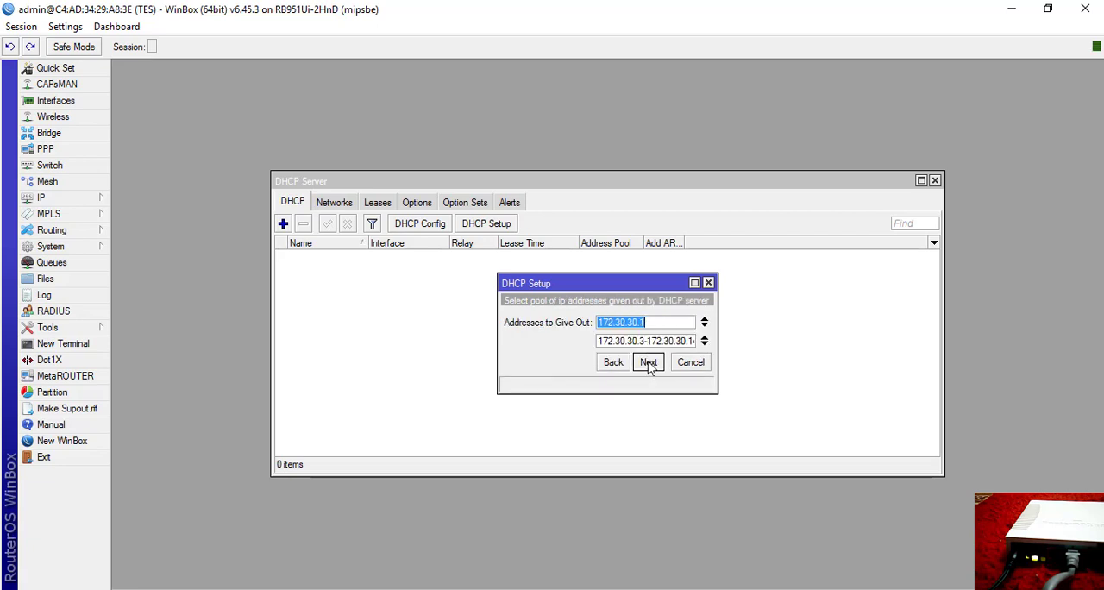
left_click(649, 363)
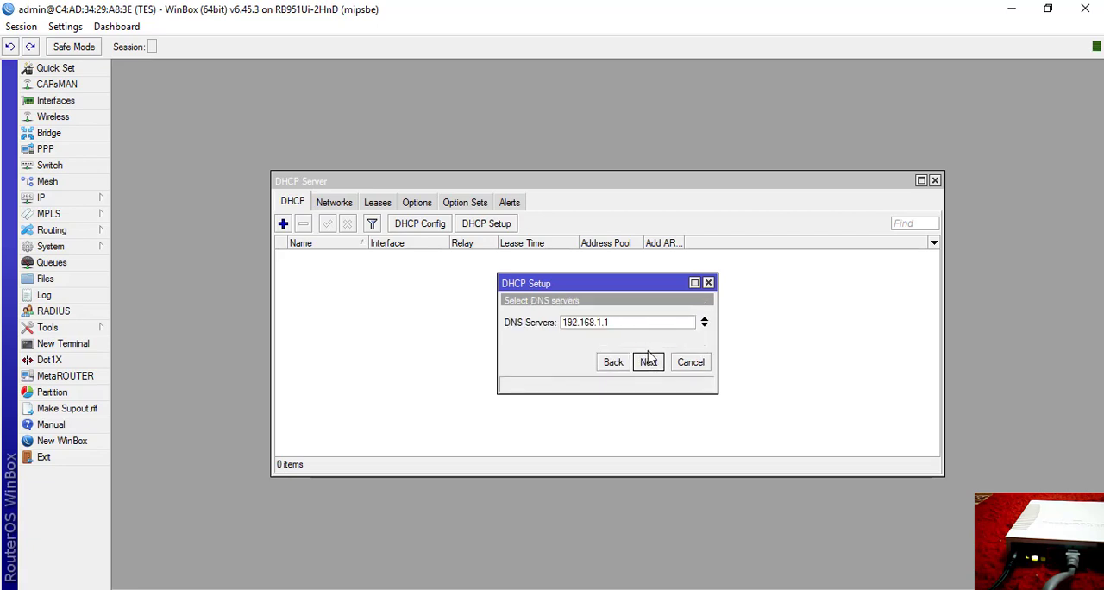
left_click(649, 362)
left_click(648, 363)
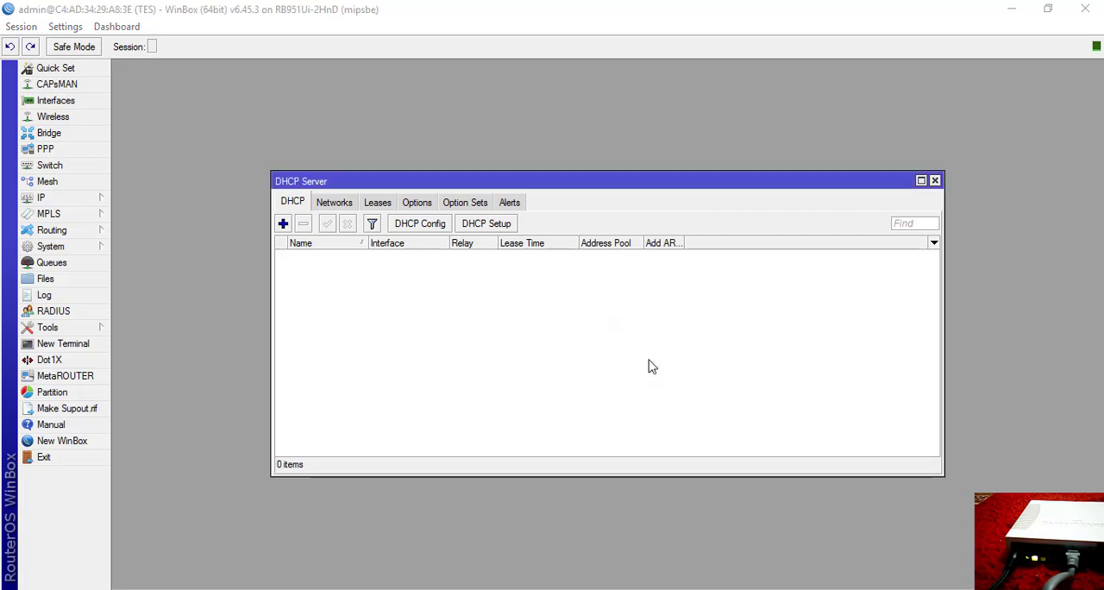
left_click(609, 319)
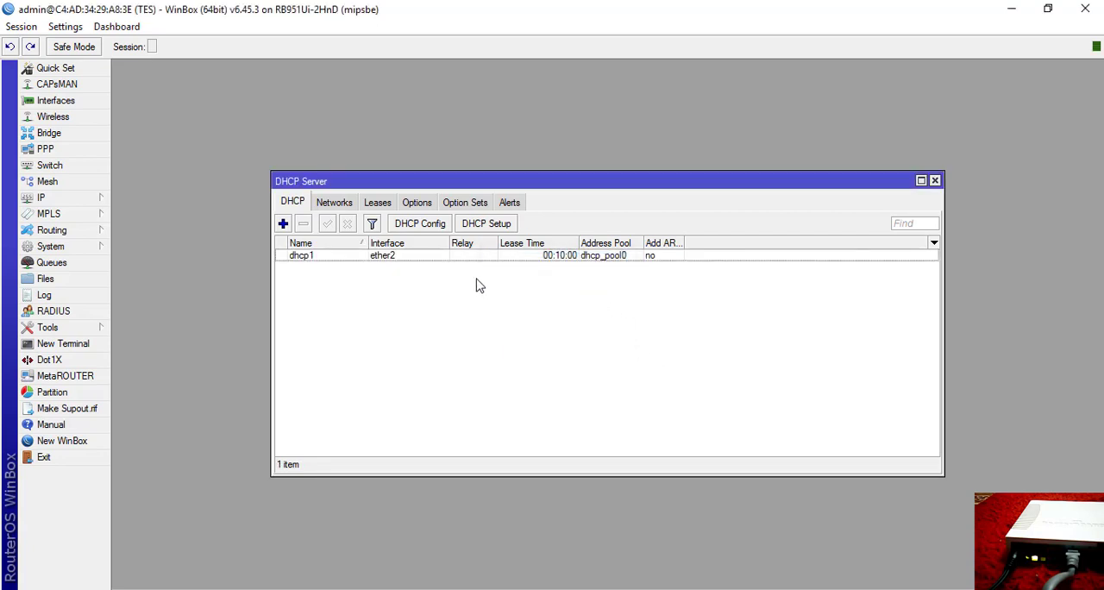
Run DHCP Setup for ether3 with gateway 192.168.22.2, accepting the suggested address space, pool, DNS server and lease time.
left_click(483, 226)
left_click(628, 323)
left_click(622, 362)
left_click(647, 362)
left_click(648, 363)
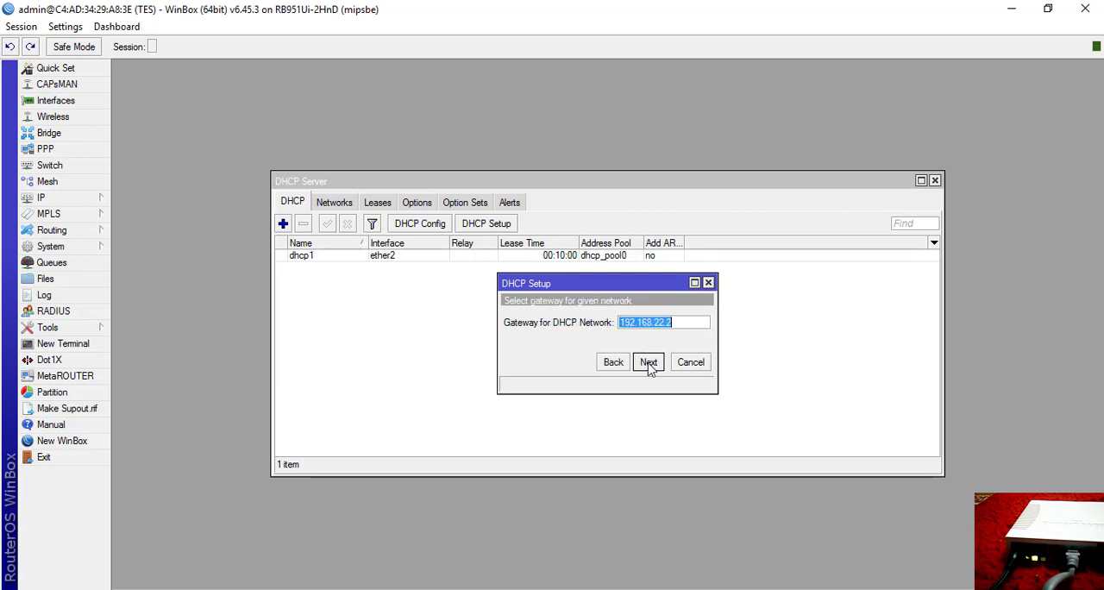
left_click(649, 363)
left_click(649, 362)
left_click(649, 362)
left_click(648, 362)
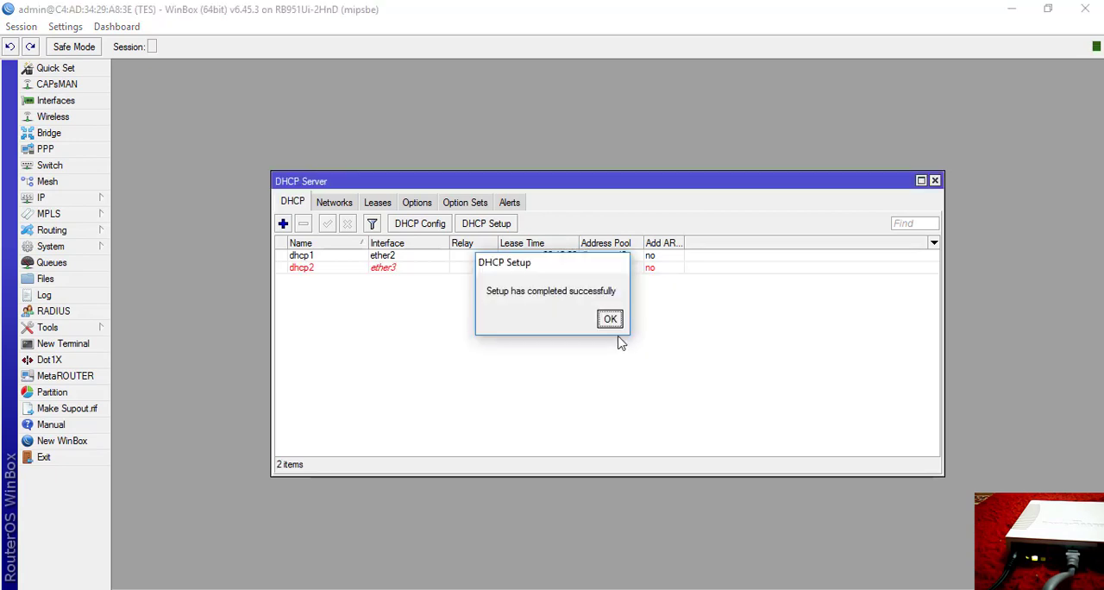
left_click(608, 319)
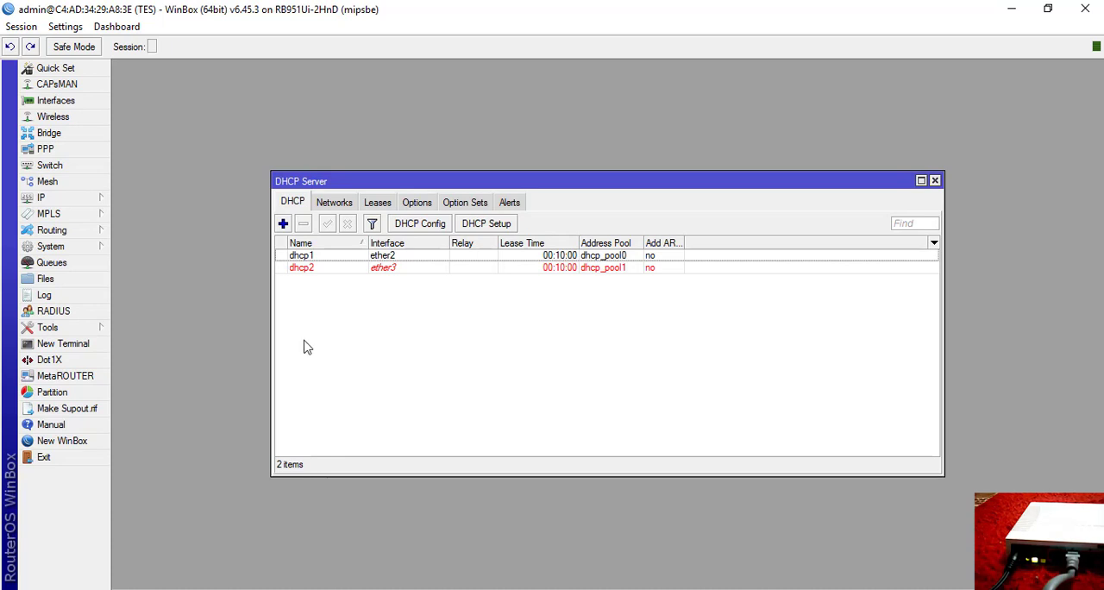
Enable Allow Remote Requests in the router's DNS settings and save them.
left_click(69, 206)
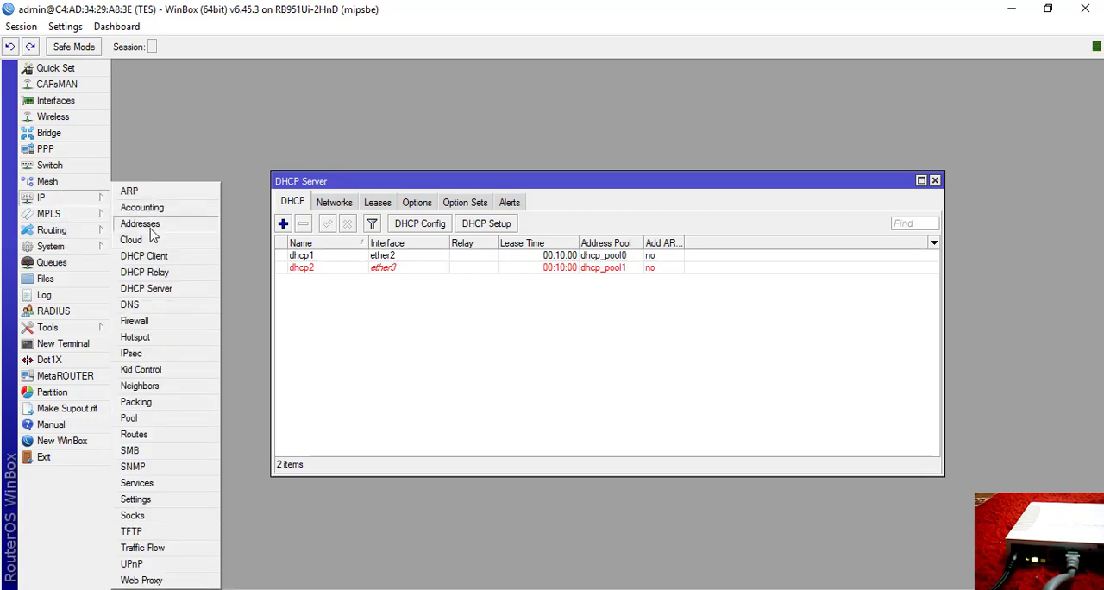
left_click(146, 302)
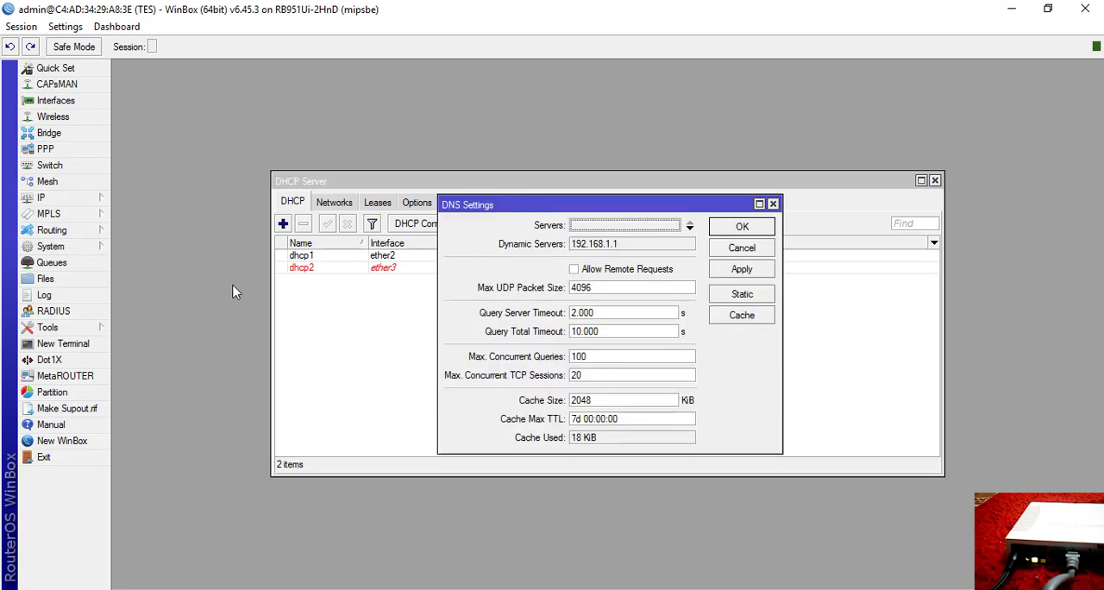
left_click(603, 270)
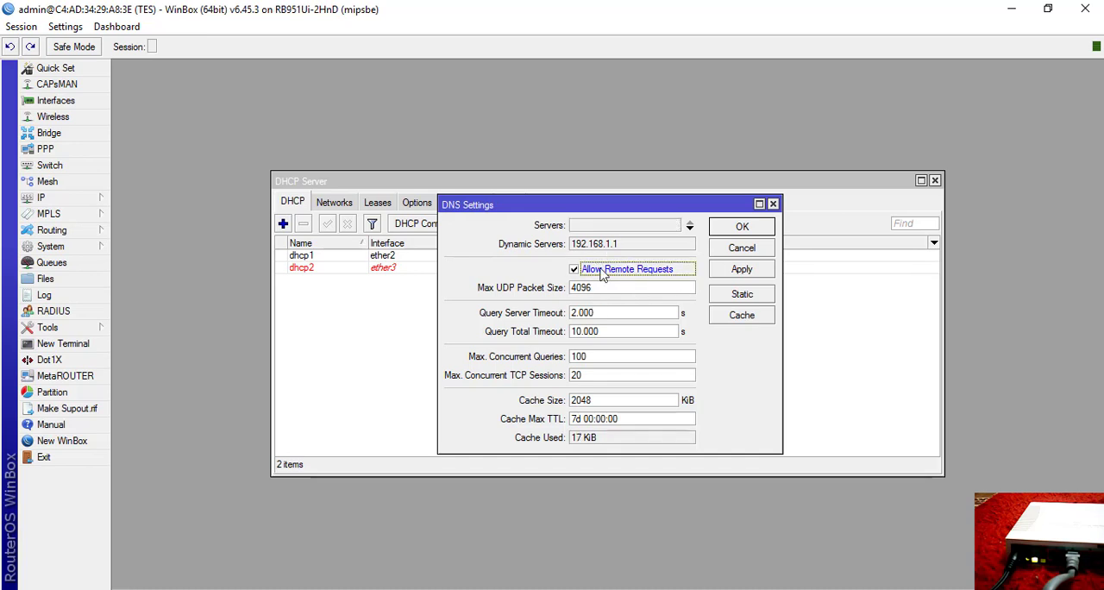
left_click(731, 271)
left_click(739, 229)
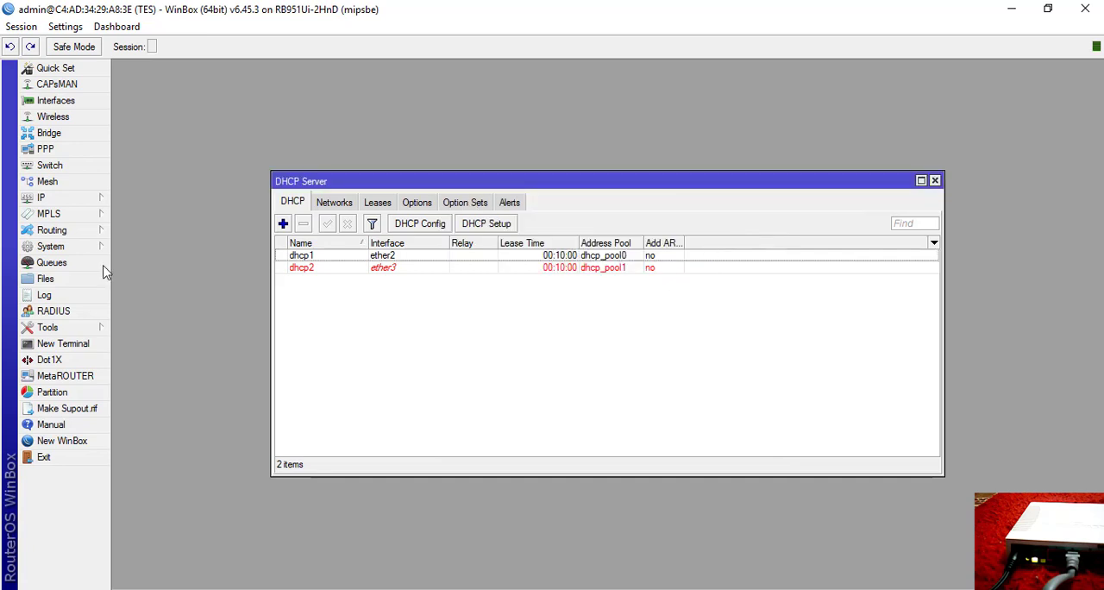
Review the addresses assigned to the router's interfaces, then close the address list and DHCP Server windows.
left_click(75, 201)
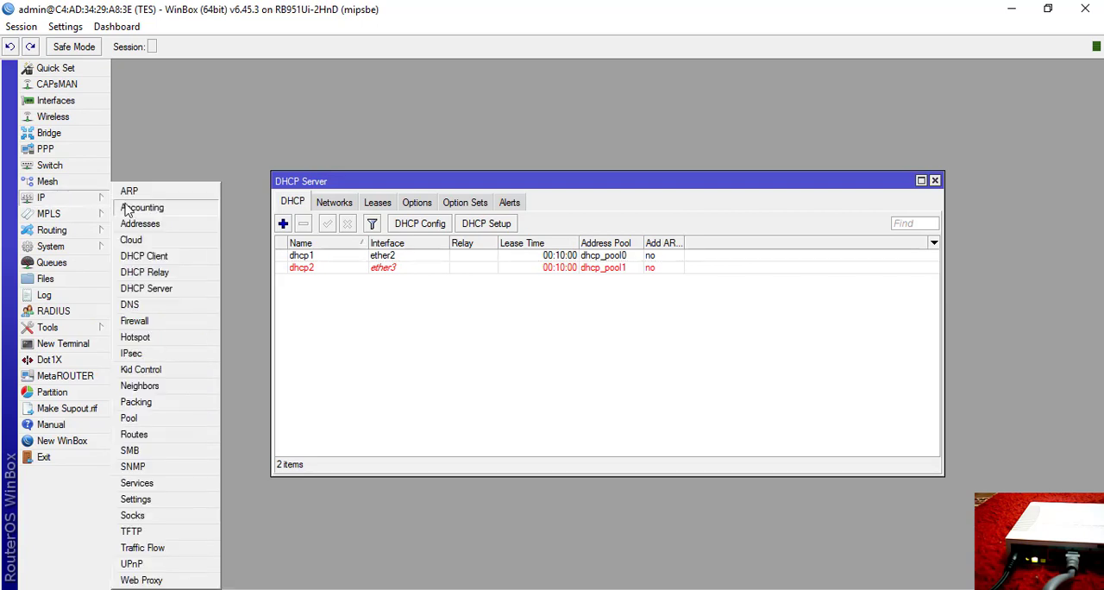
left_click(145, 224)
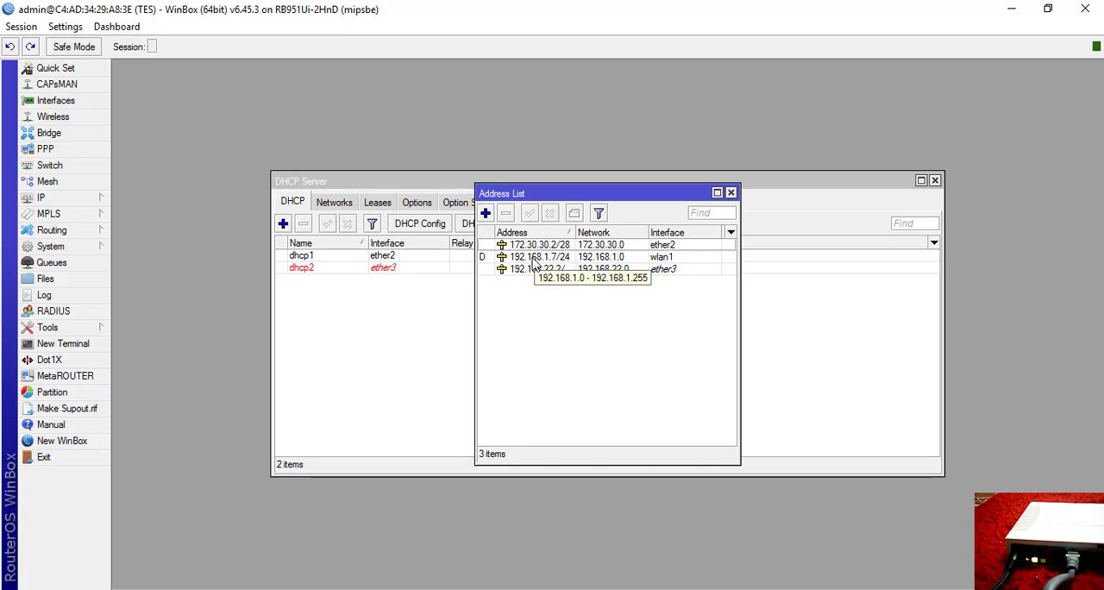
left_click(731, 192)
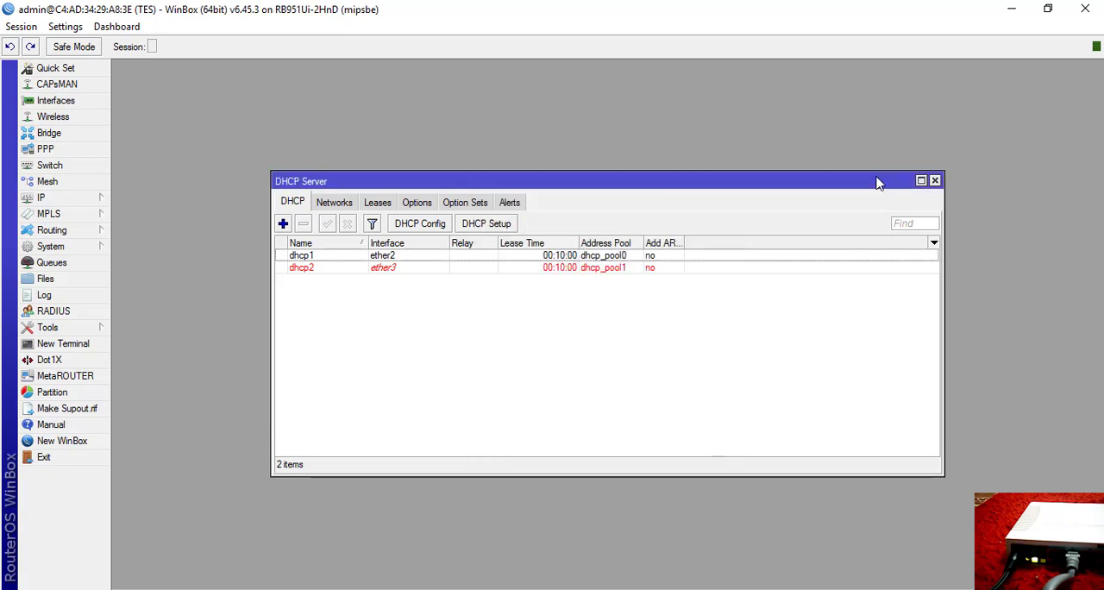
left_click(934, 180)
Start a new firewall NAT rule on the srcnat chain with wlan1 as the outgoing interface.
left_click(69, 198)
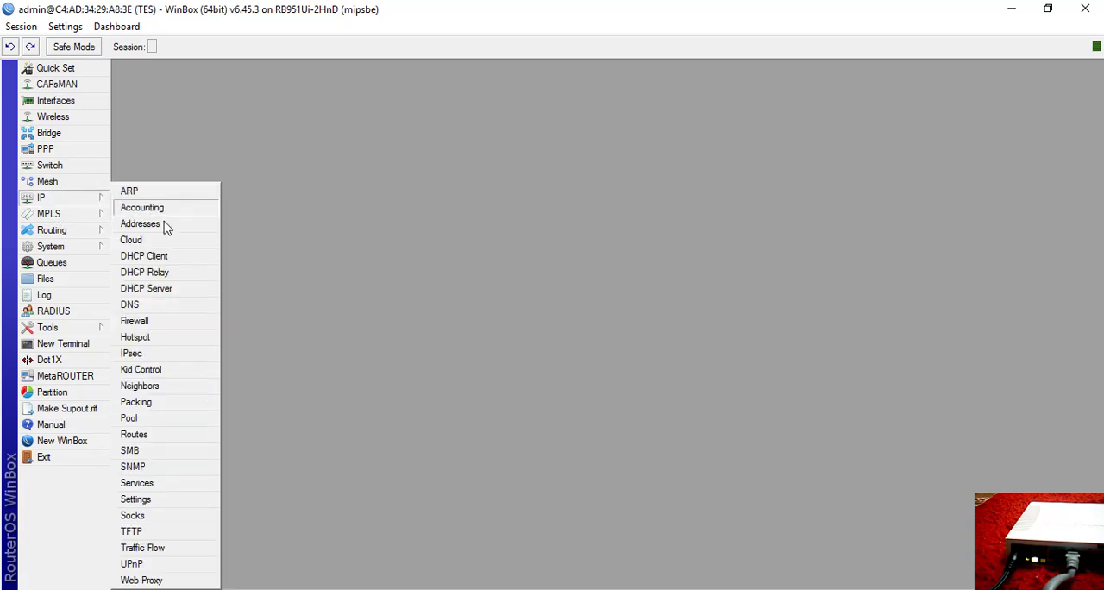
left_click(151, 321)
left_click(310, 202)
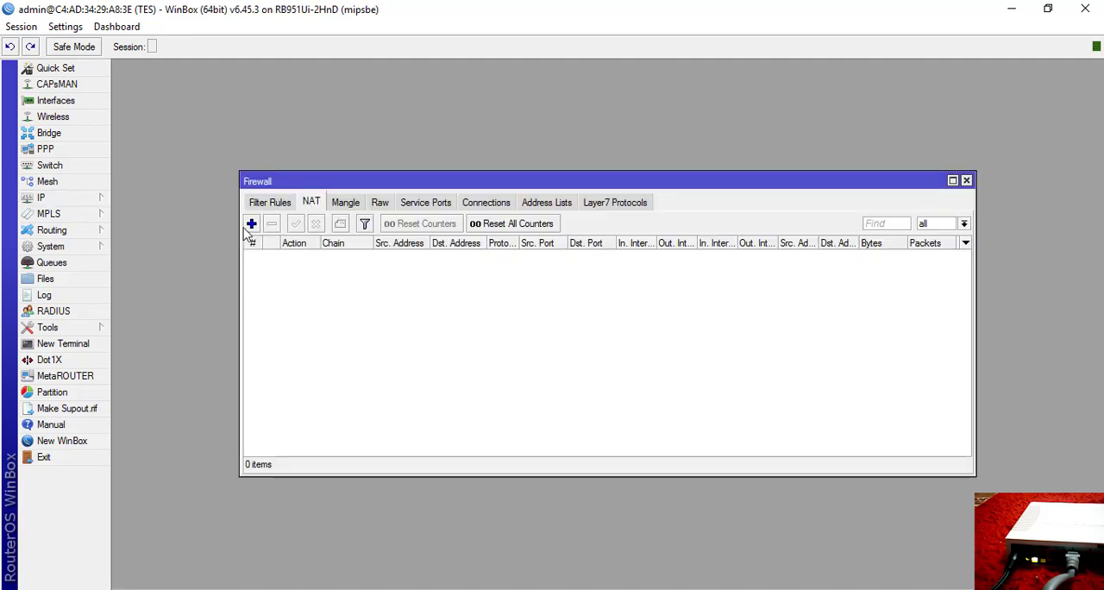
left_click(251, 224)
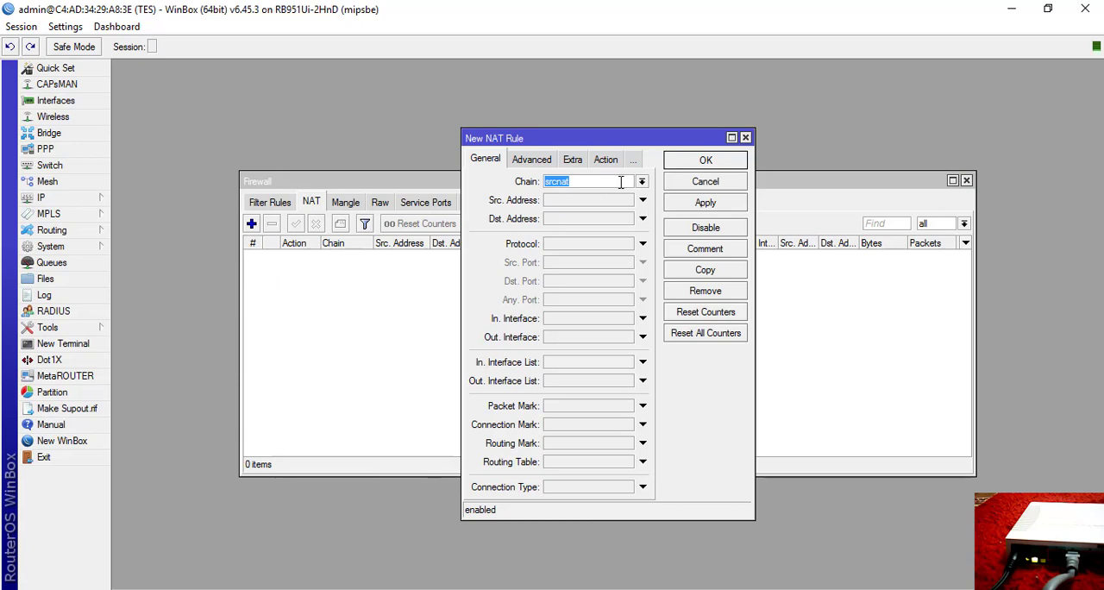
left_click(619, 339)
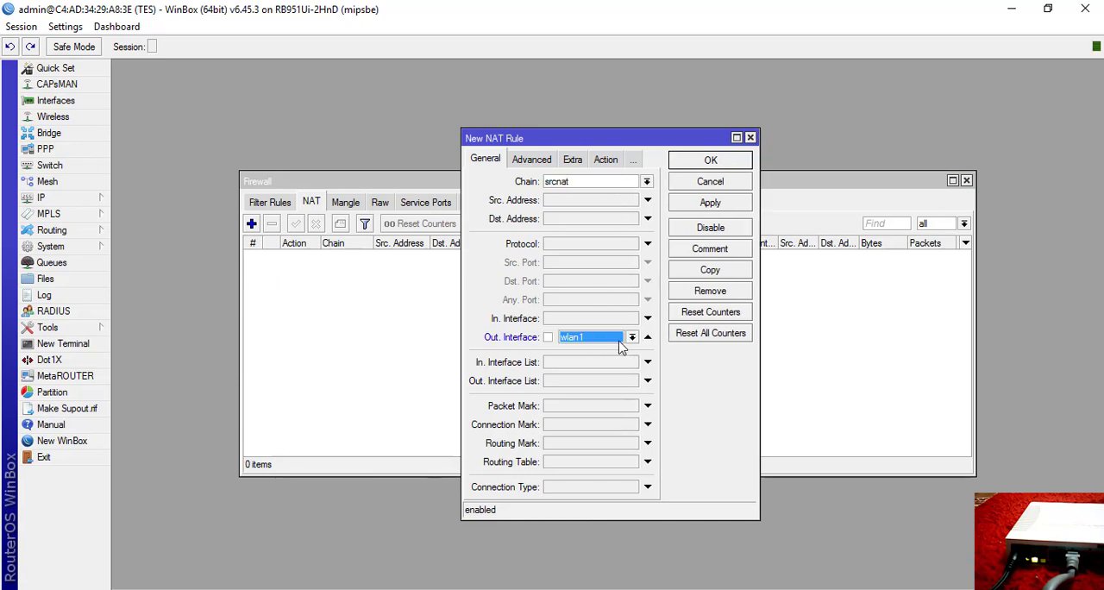
left_click(632, 337)
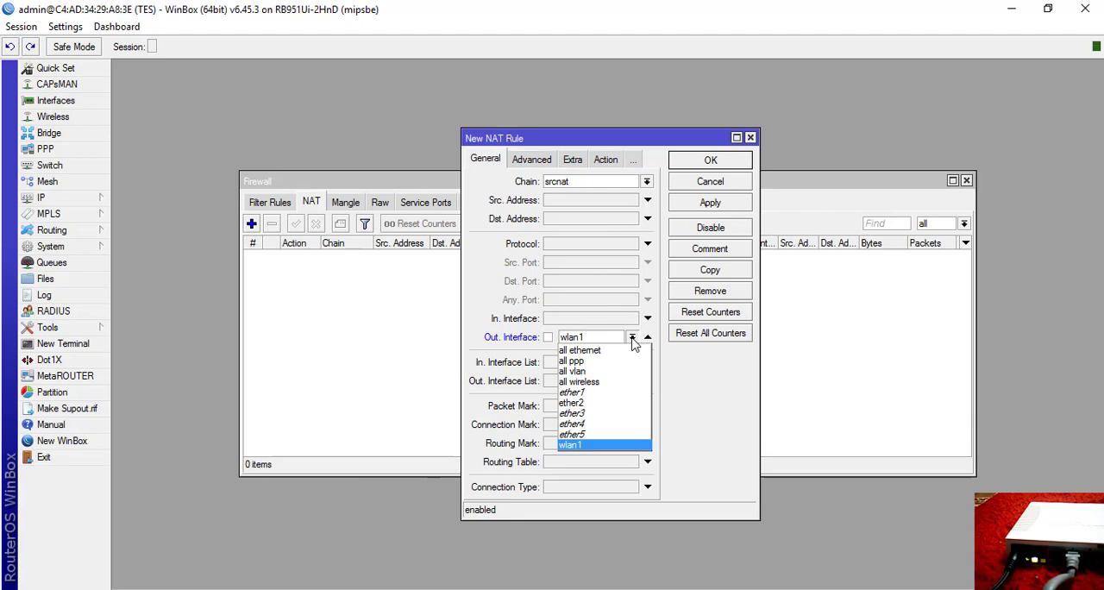
left_click(584, 446)
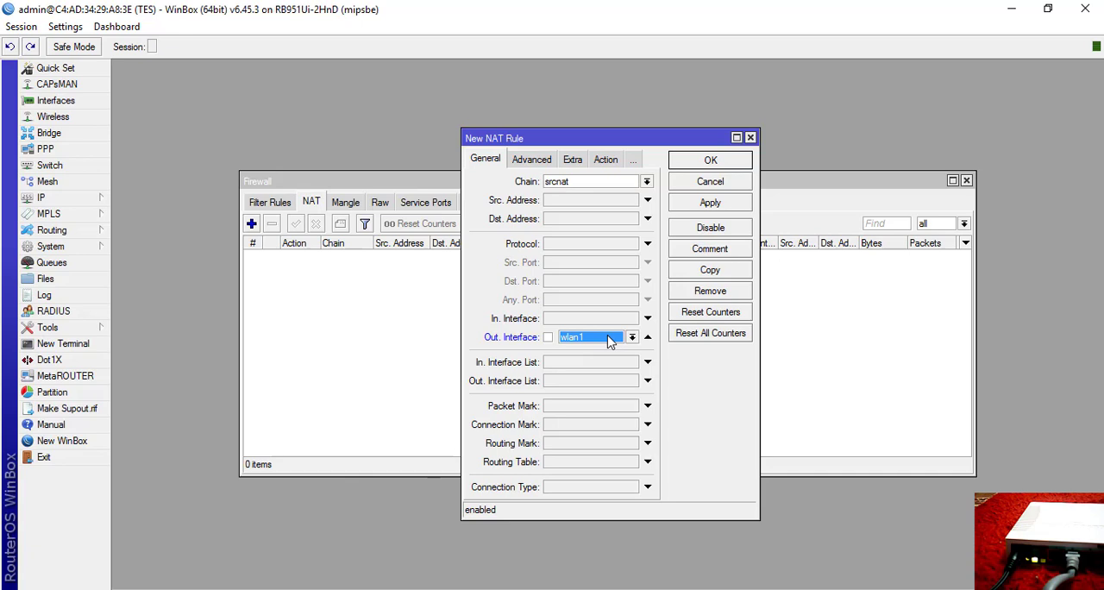
Set the NAT rule's action to masquerade, save the rule and close the Firewall window.
left_click(606, 163)
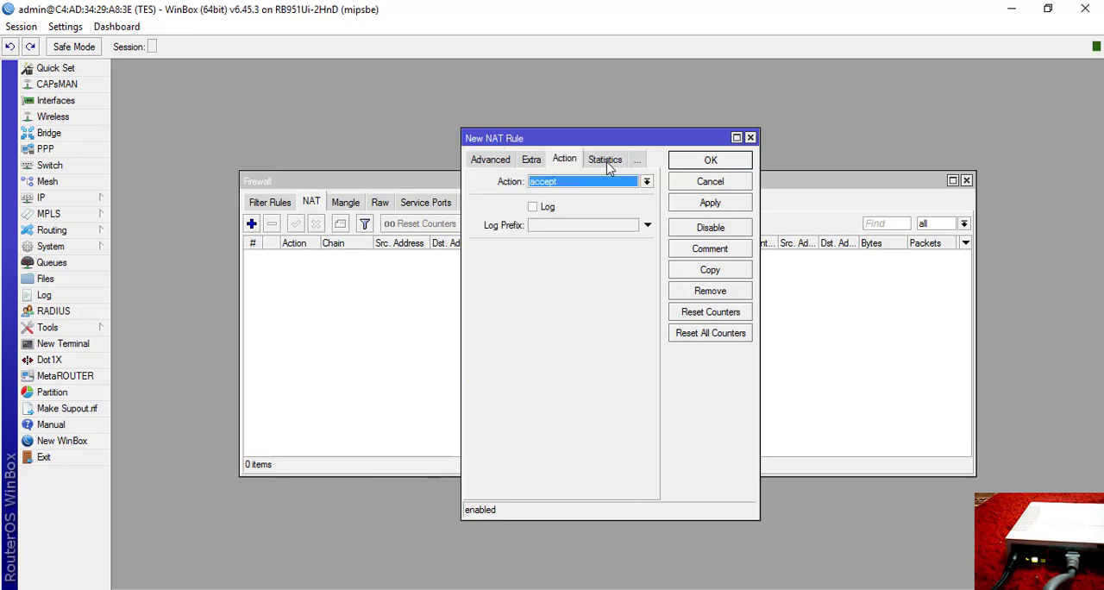
left_click(607, 181)
left_click(586, 257)
left_click(710, 203)
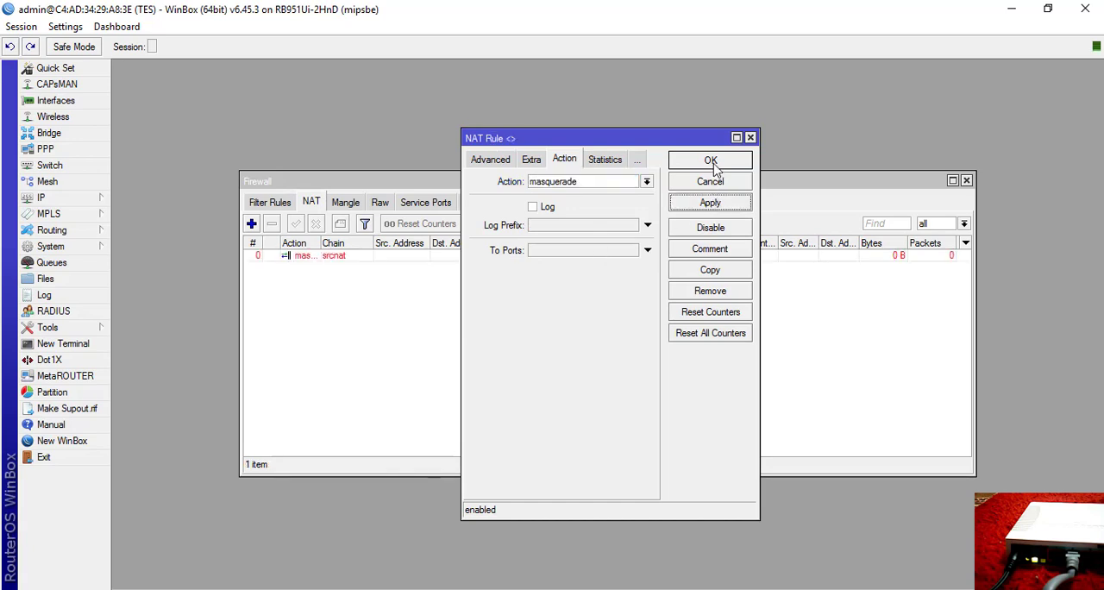
left_click(710, 161)
left_click(966, 181)
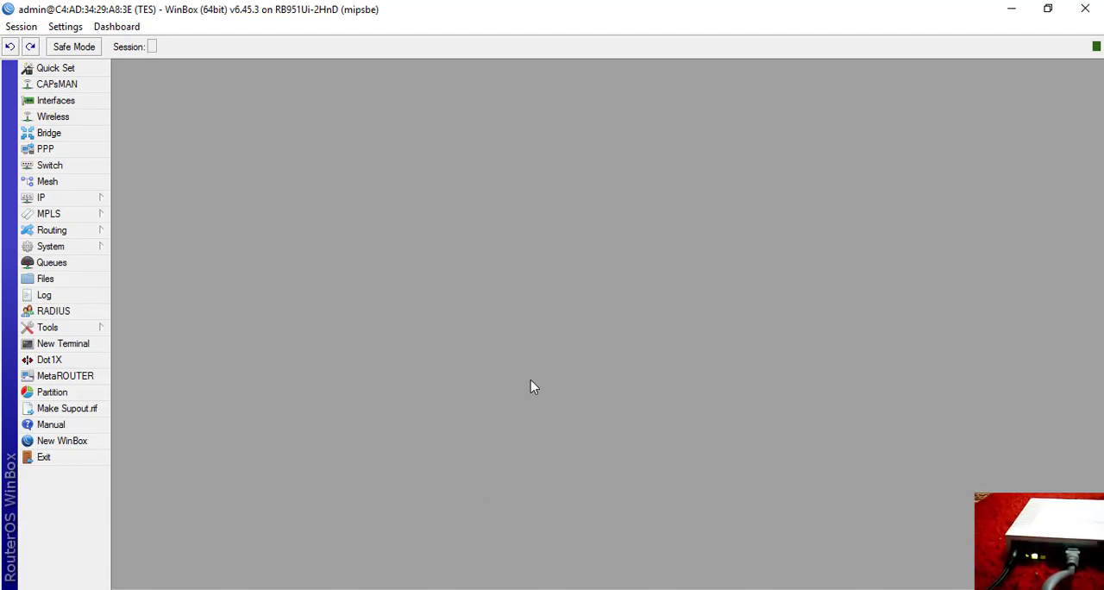
Check the router requirements in the Word assignment, and set the router's winbox service port to 8123.
key("alt+Tab")
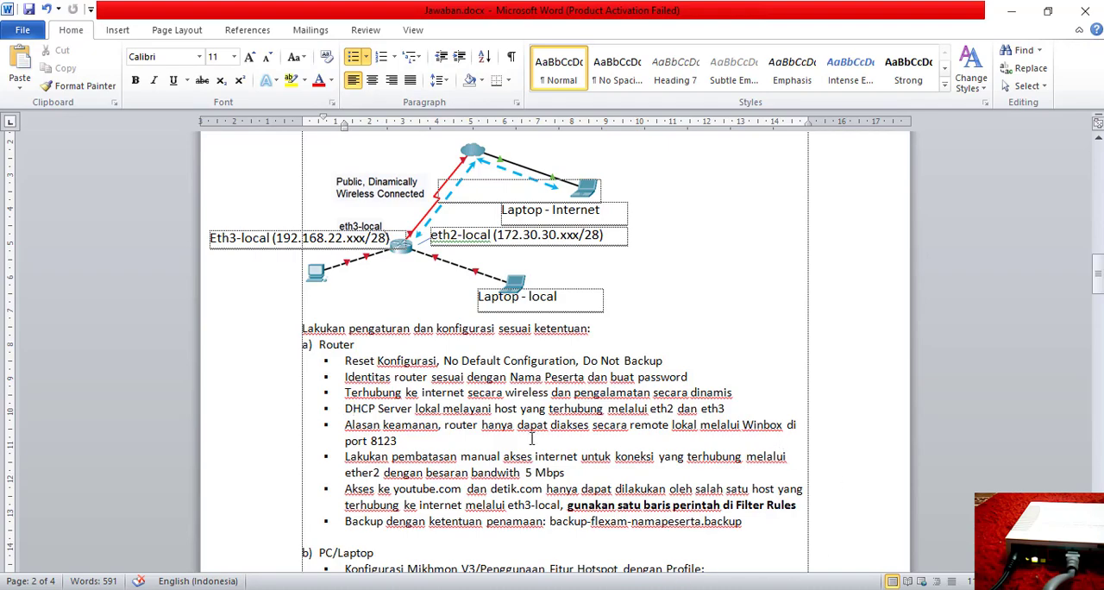
key("alt+Tab")
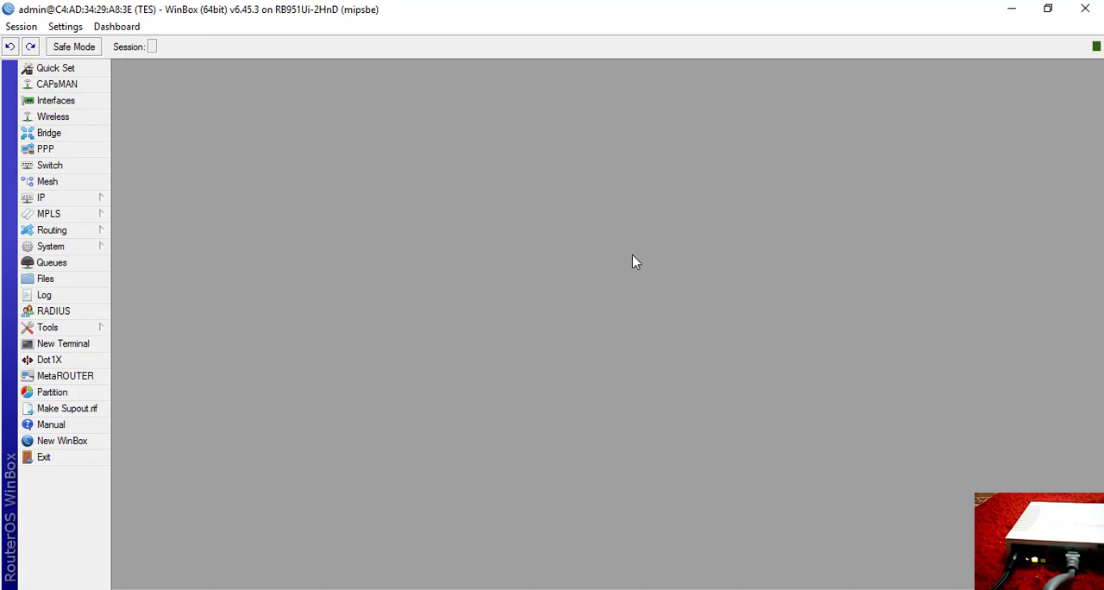
left_click(50, 198)
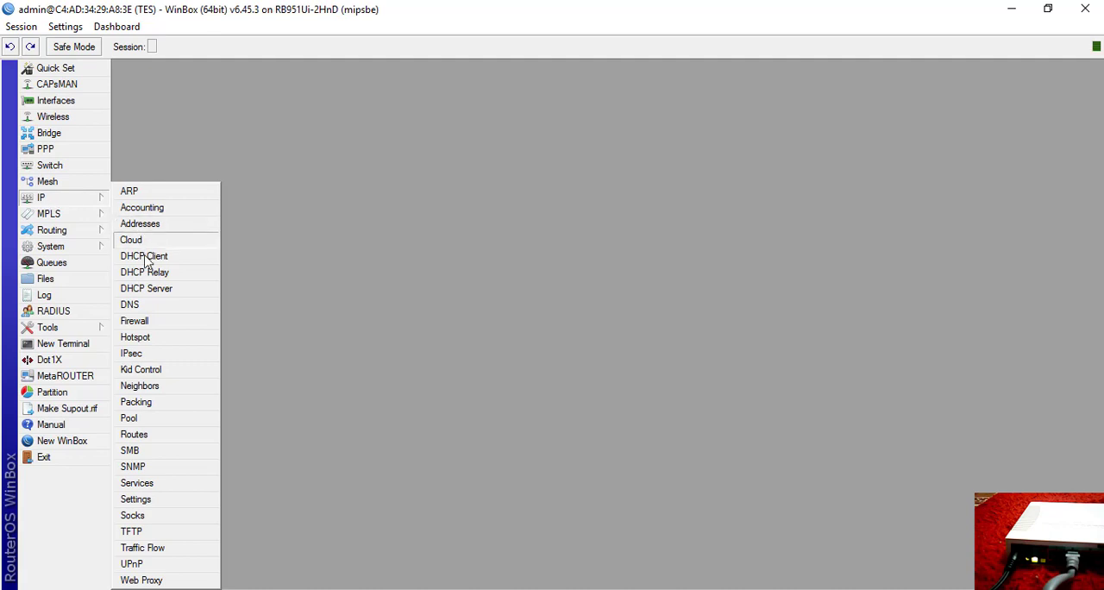
left_click(138, 482)
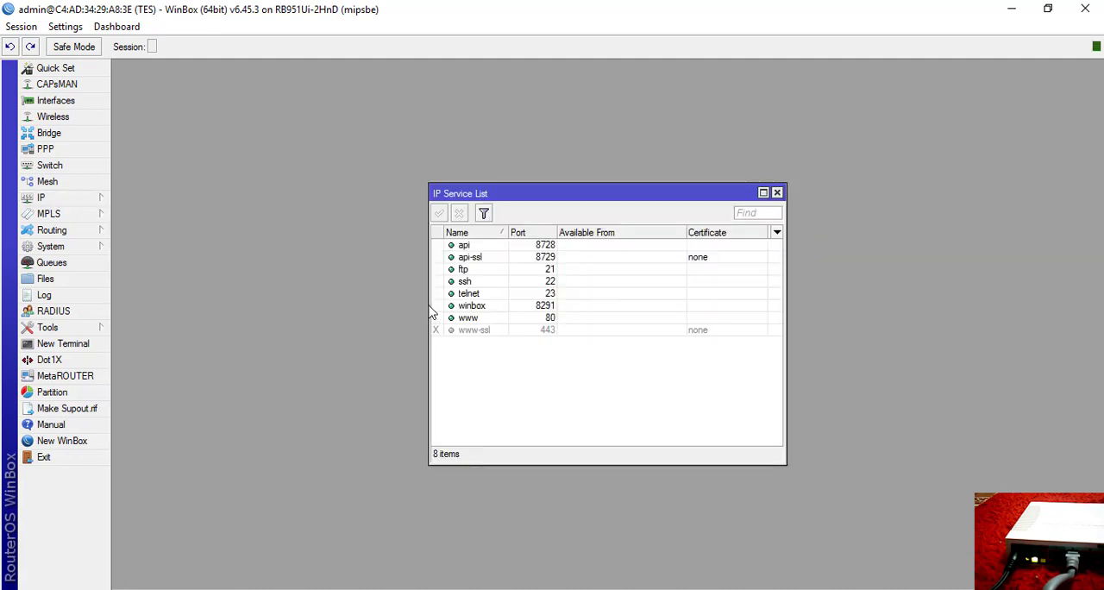
double_click(488, 309)
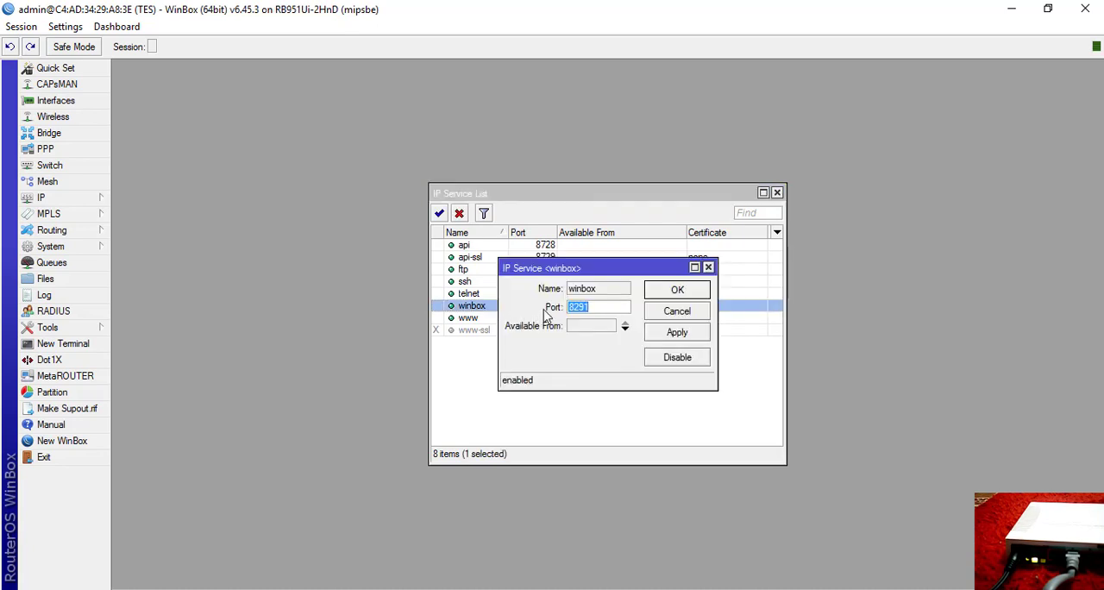
type("8123")
left_click(675, 333)
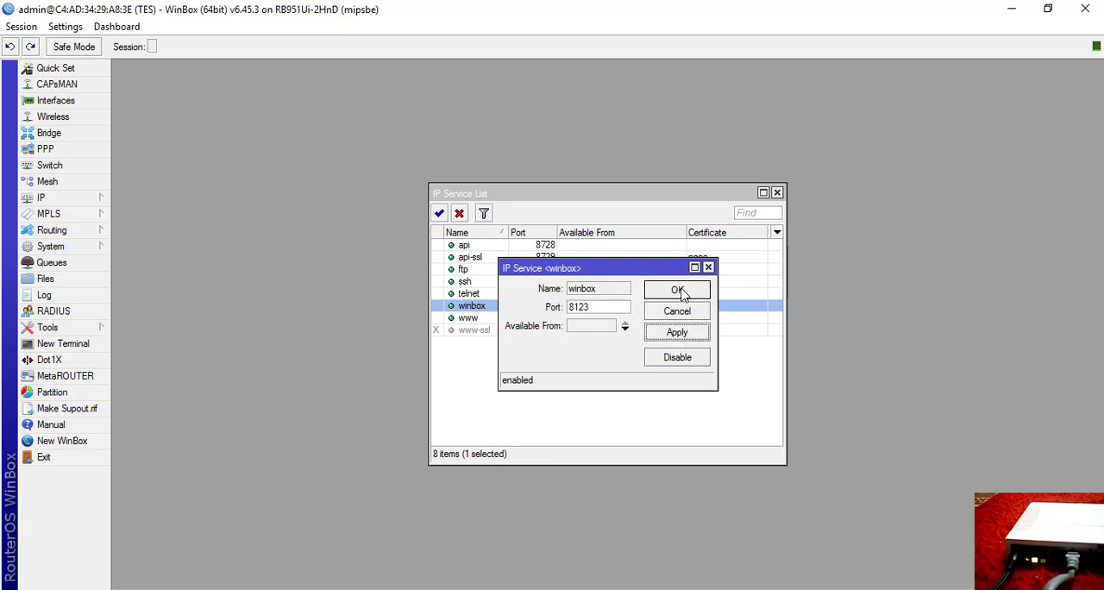
left_click(682, 294)
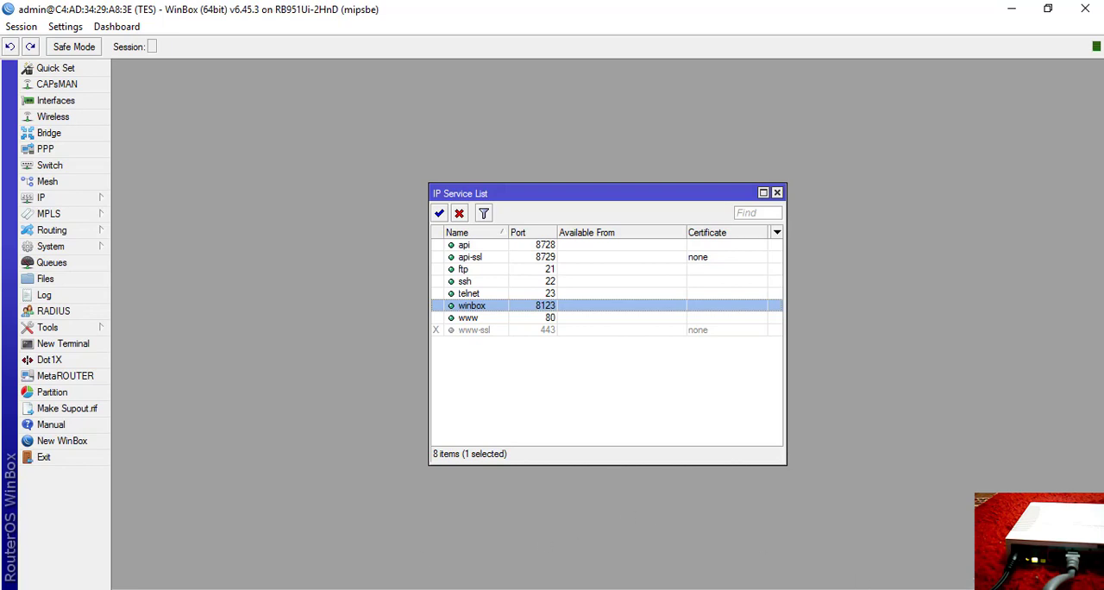
Open a router terminal and ping goole.com to test the internet connection, stopping after a few replies.
left_click(62, 345)
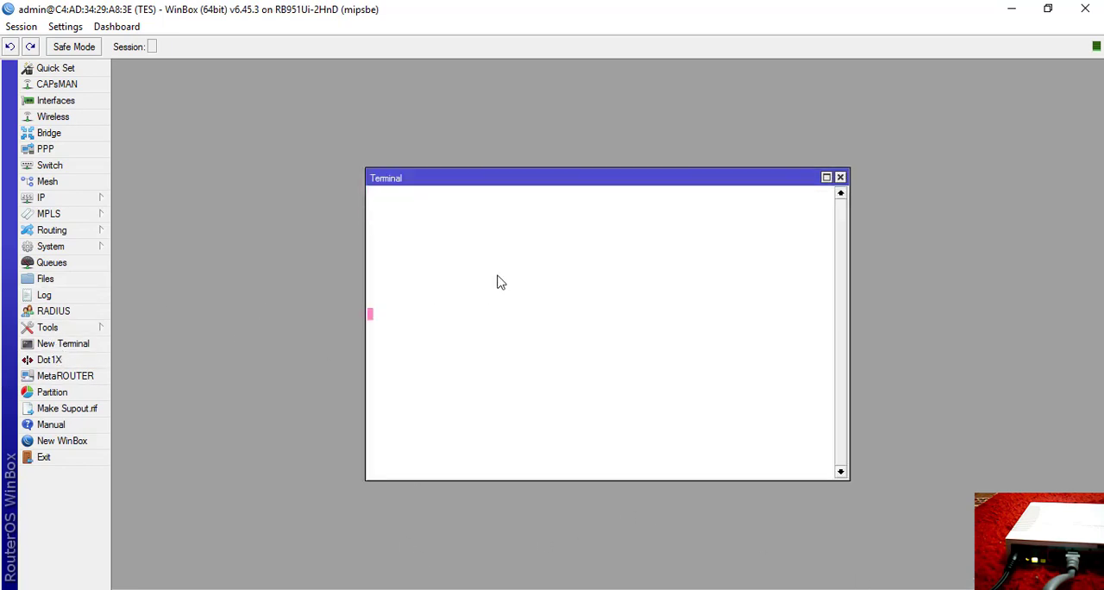
type("pinf")
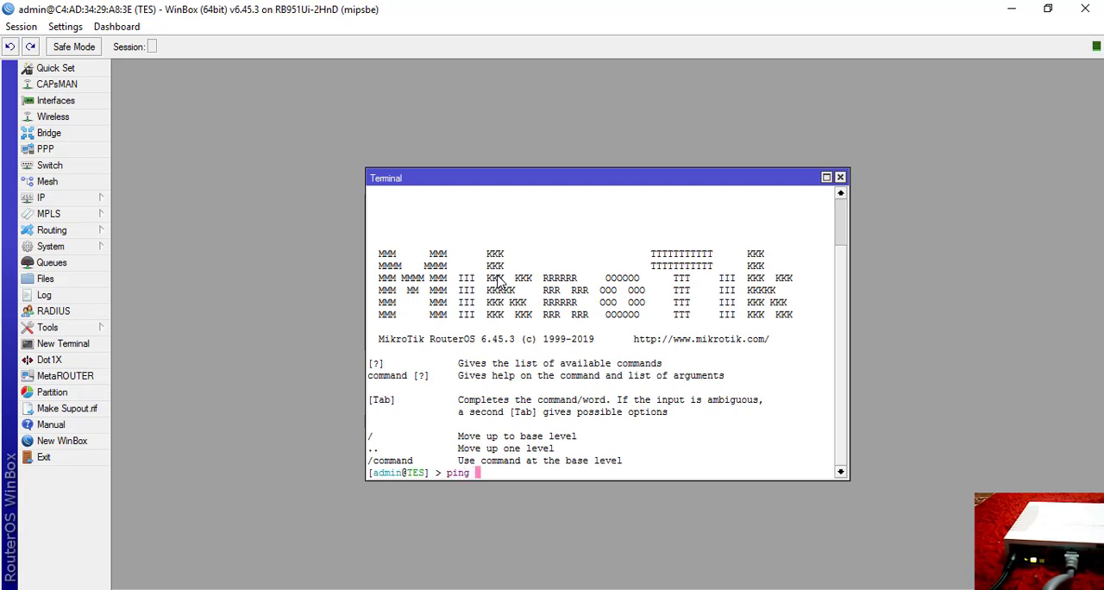
type(" goole.com")
key("Return")
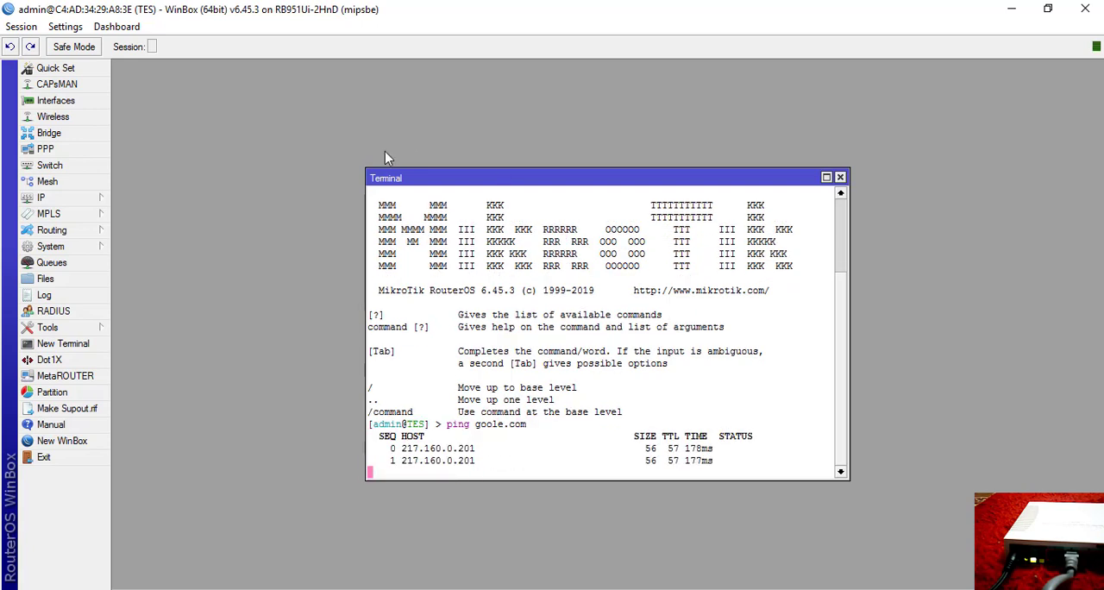
key("ctrl+c")
Display the IP address list beside the terminal and ping 172.30.30.3 to test the ether2 network.
left_click(41, 197)
left_click(180, 230)
left_click_drag(534, 194, 180, 128)
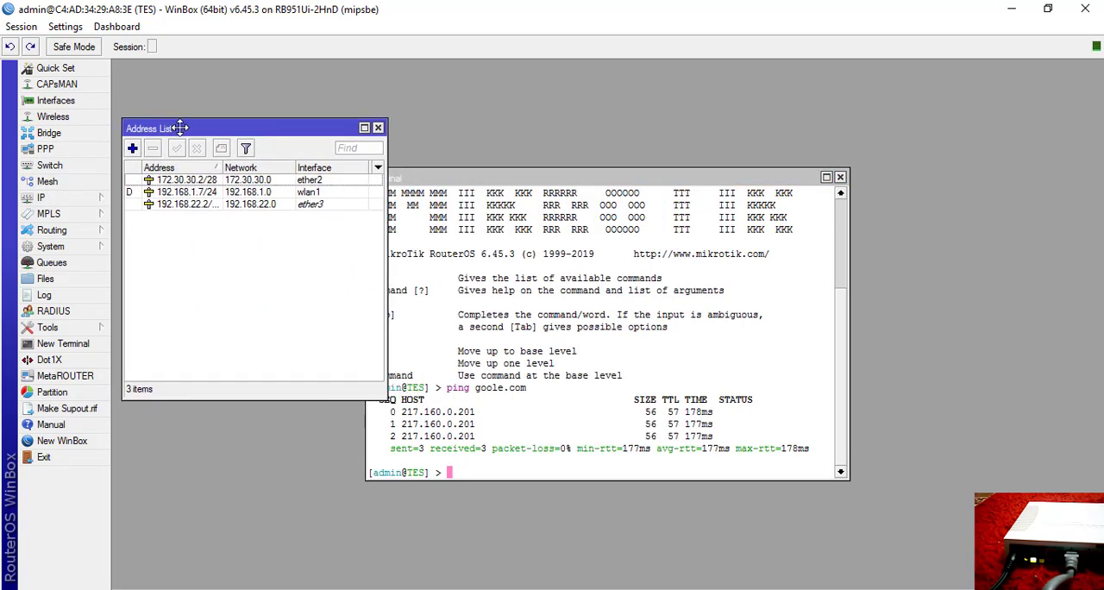
left_click(479, 471)
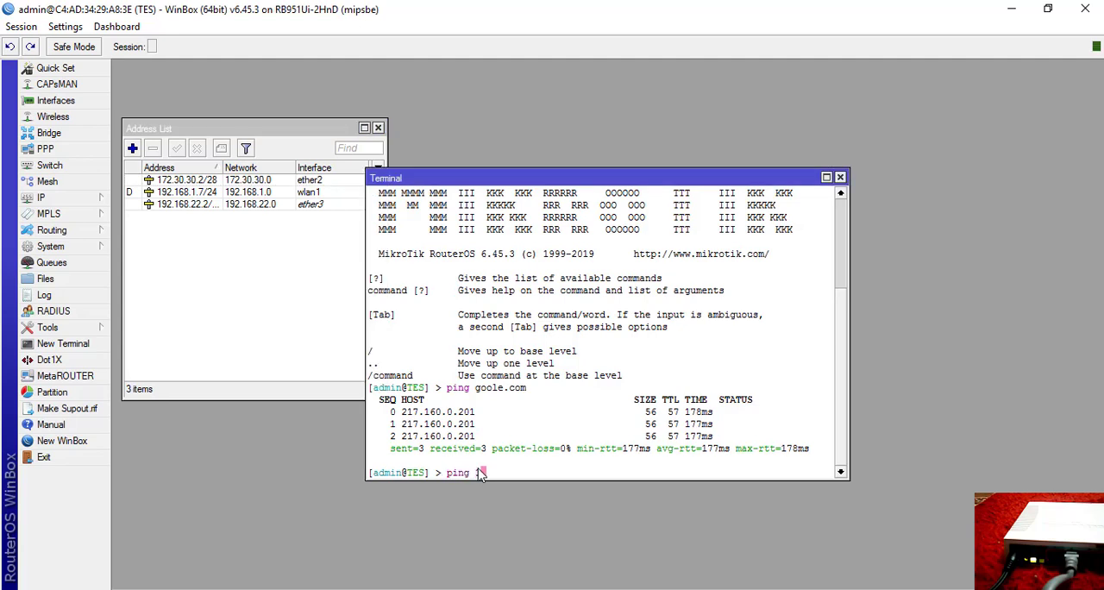
type("ping 172.30.30.3")
key("Return")
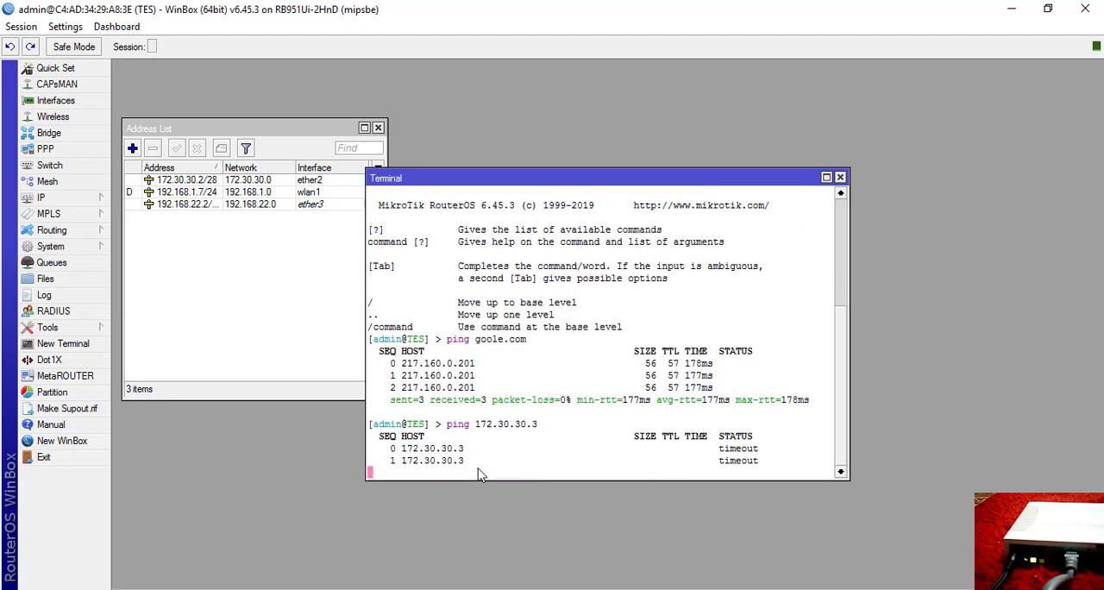
key("ctrl+c")
Change the previous ping command to target 172.30.30.2, run it and stop it after a few packets.
key("Up")
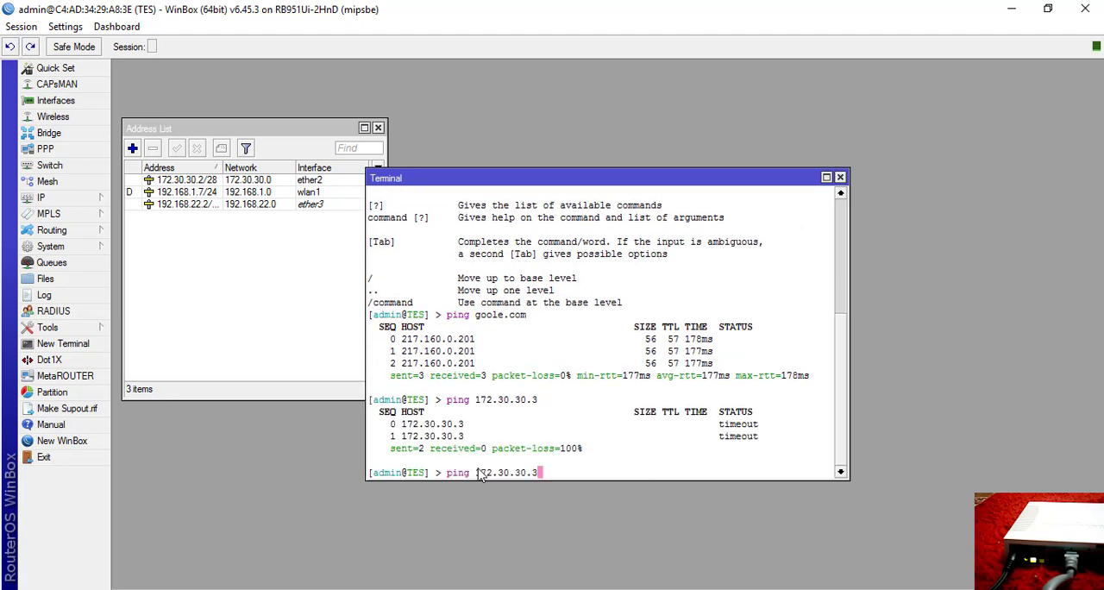
key("BackSpace")
type("2")
key("Return")
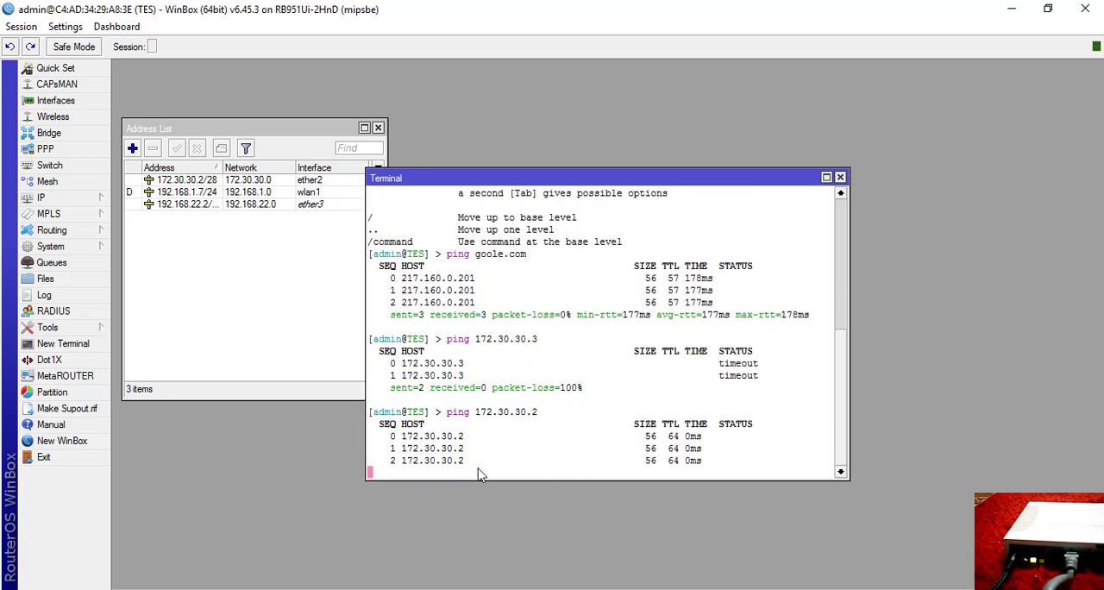
key("ctrl+c")
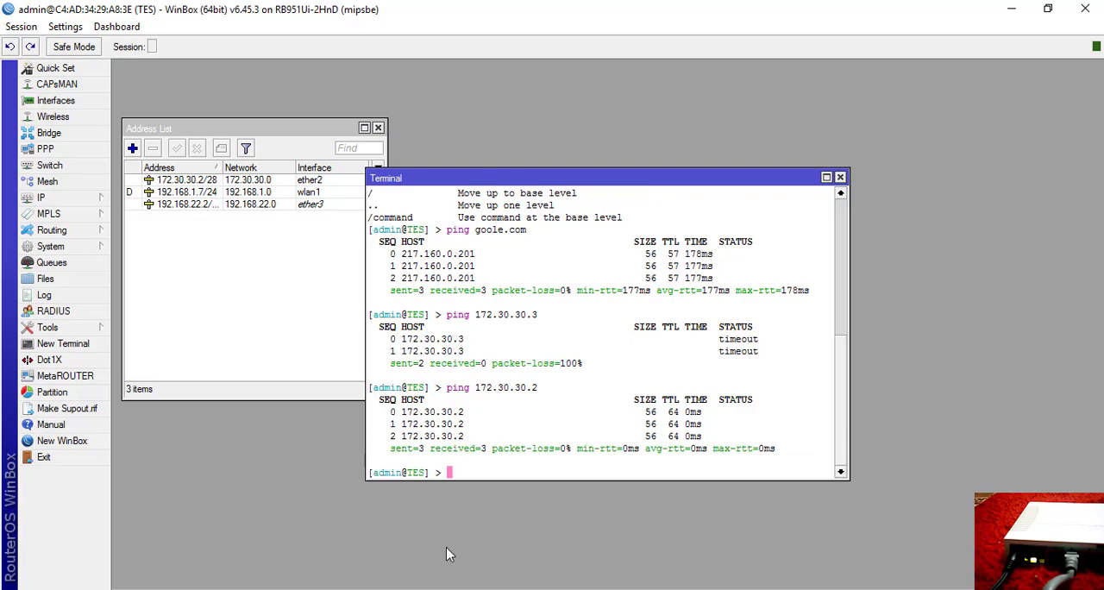
Review the ether2 bandwidth-limit requirement in the Word assignment, and close the router's Terminal, Address List and IP Service List windows.
left_click(404, 588)
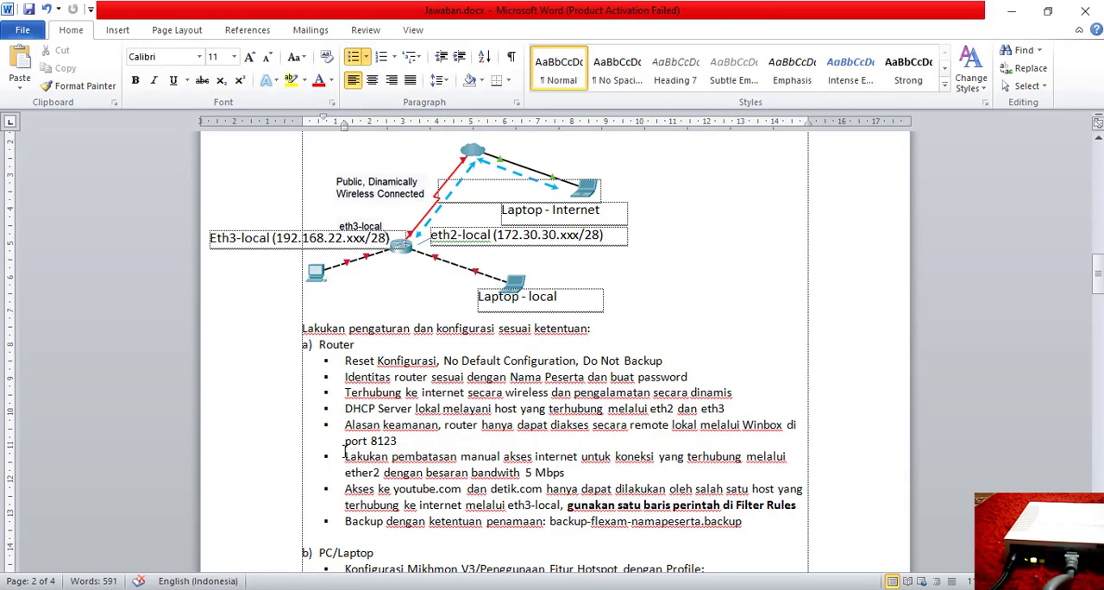
left_click_drag(345, 457, 533, 457)
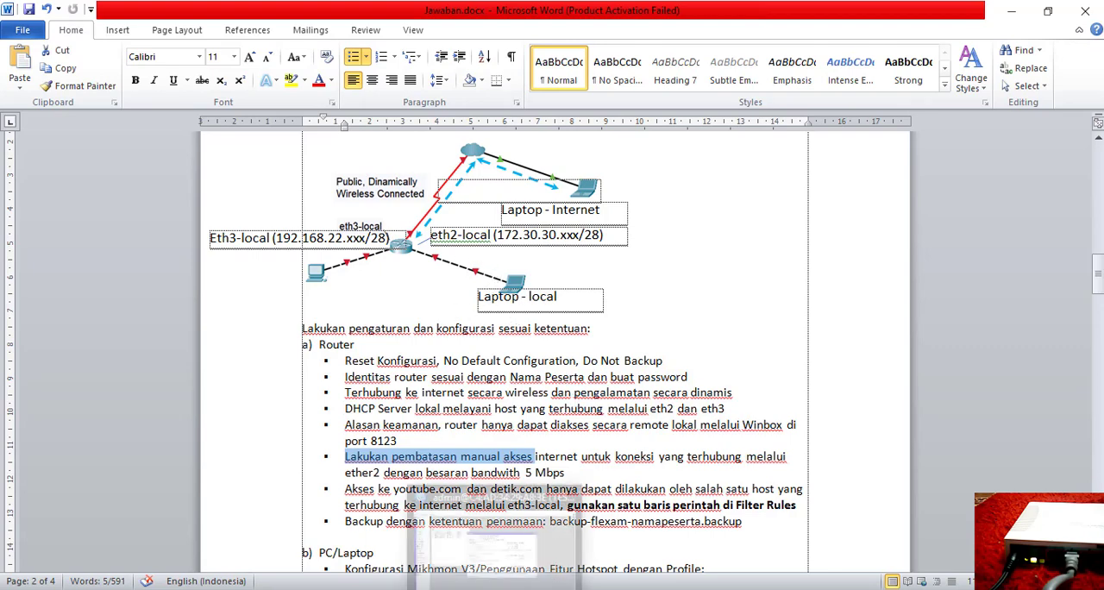
key("alt+Tab")
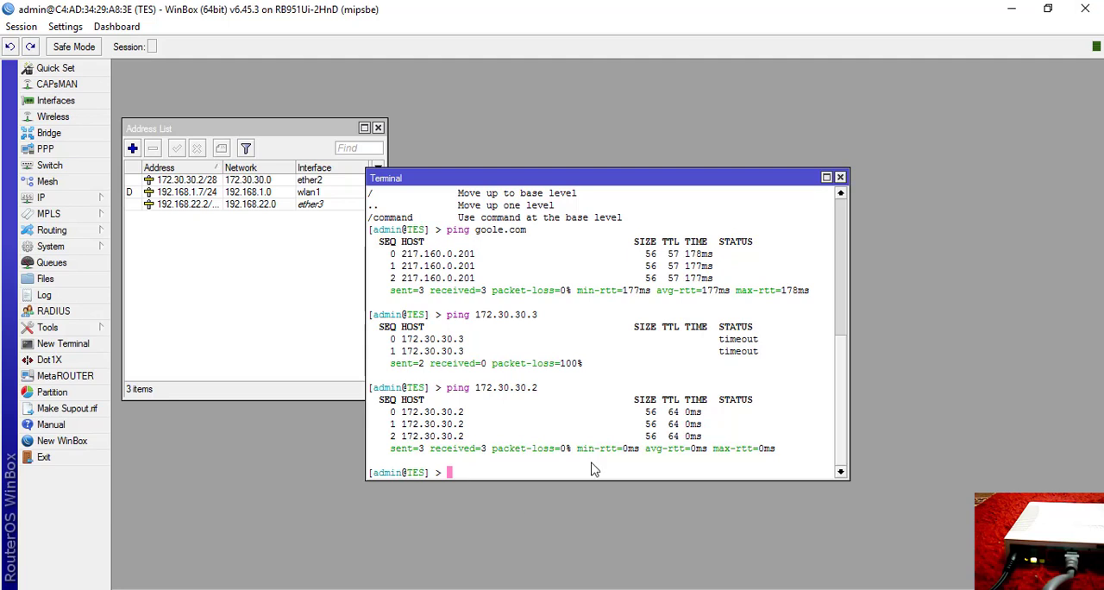
left_click(840, 177)
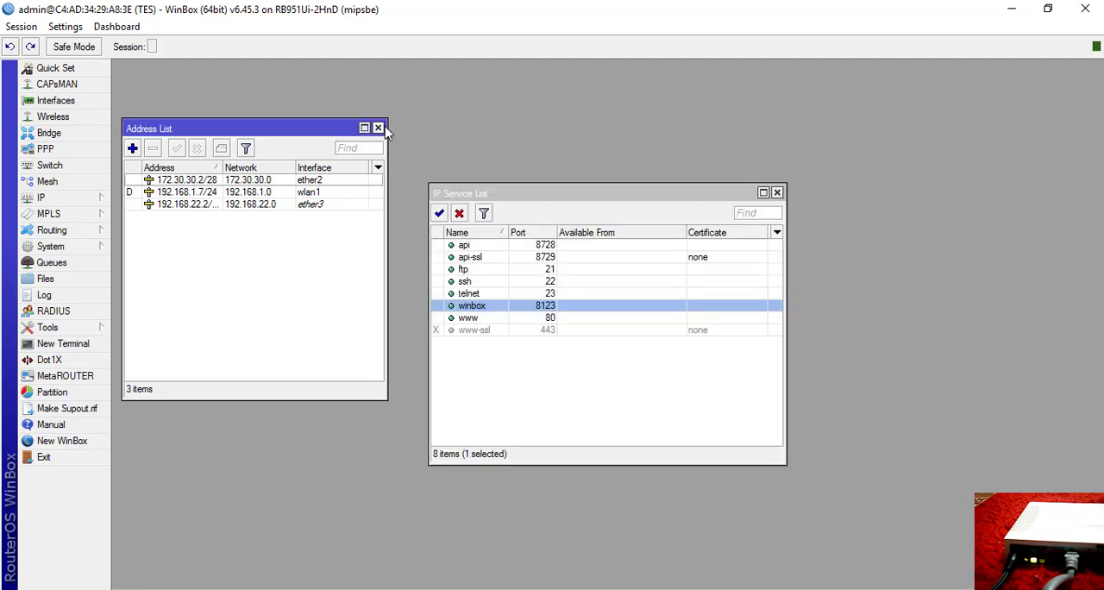
left_click(377, 128)
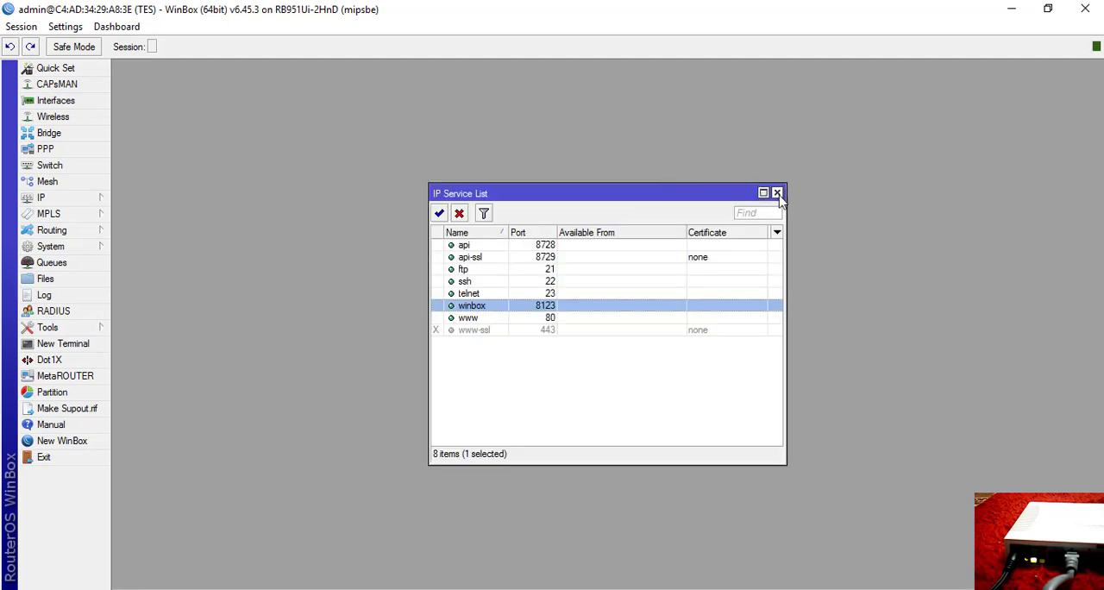
left_click(777, 193)
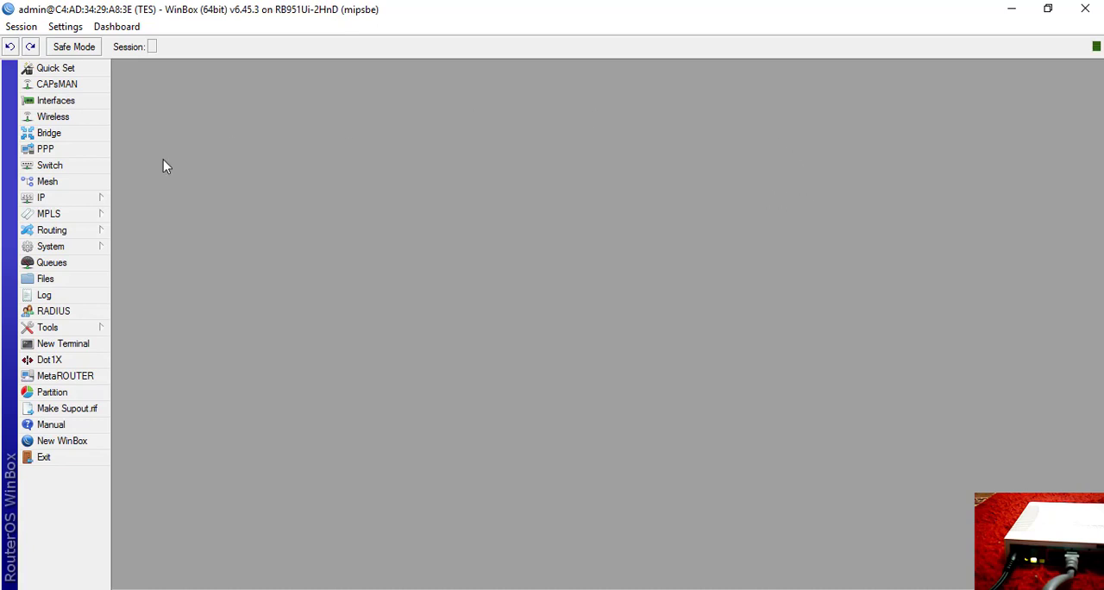
Create a simple queue targeting ether2 with the maximum upload and download limits both set to 5M.
left_click(51, 263)
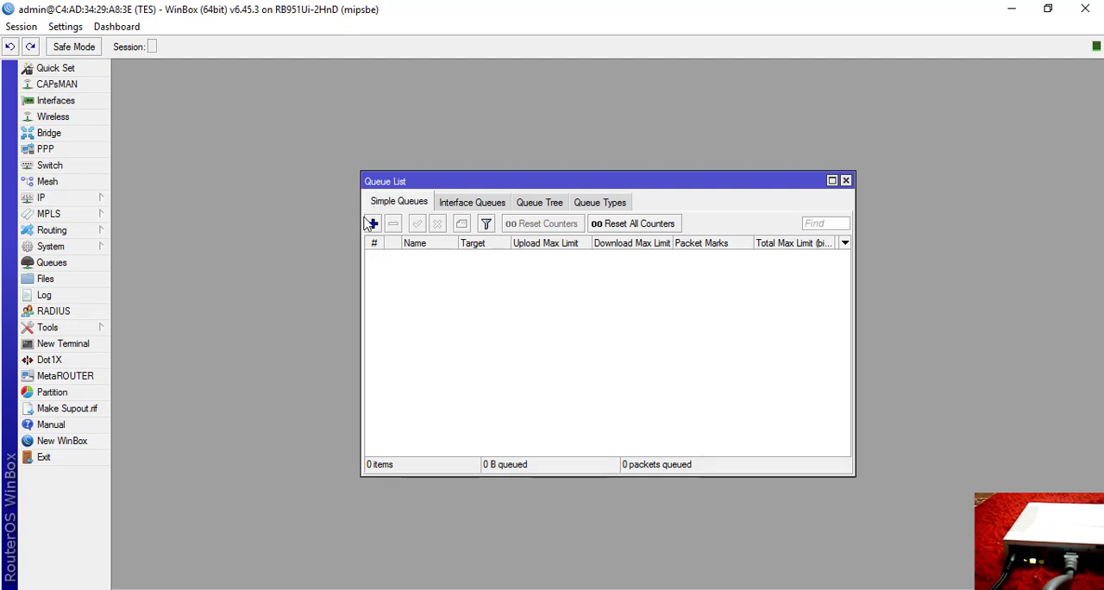
left_click(372, 225)
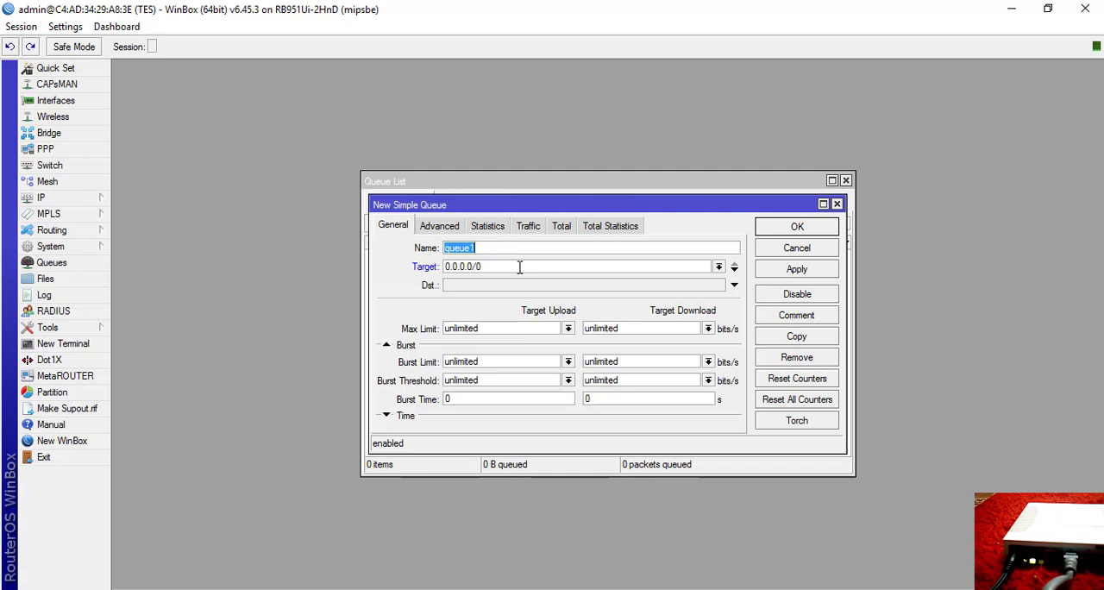
left_click(717, 268)
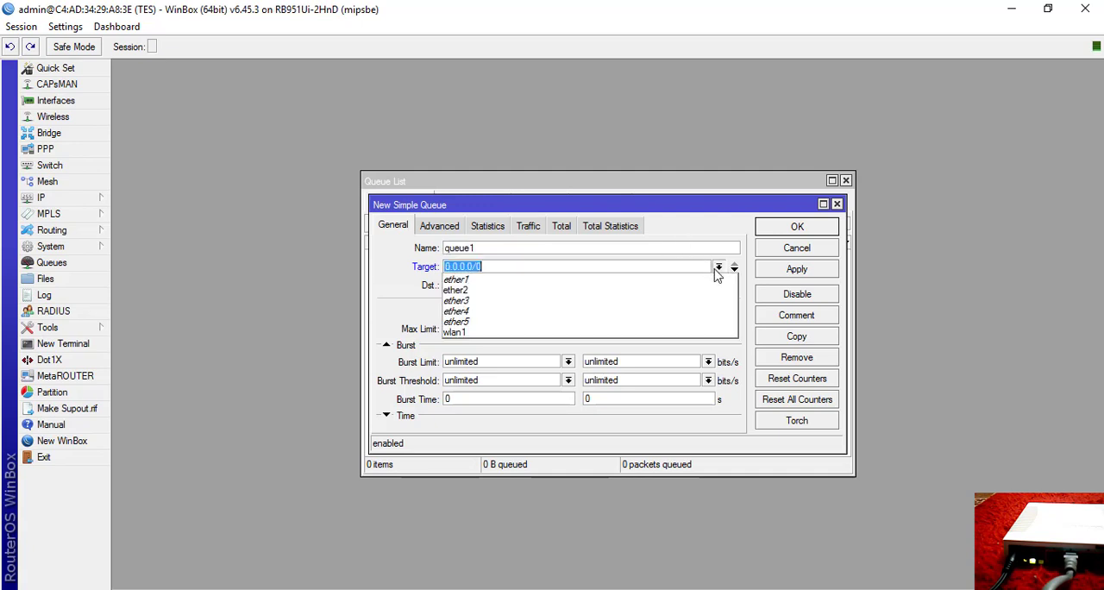
left_click(529, 291)
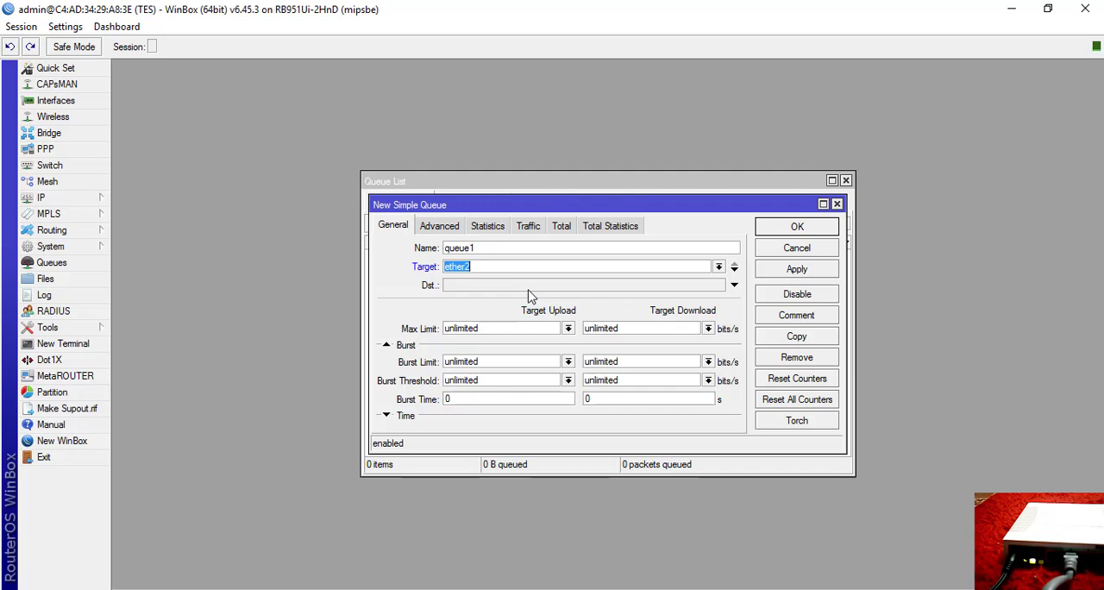
left_click(568, 328)
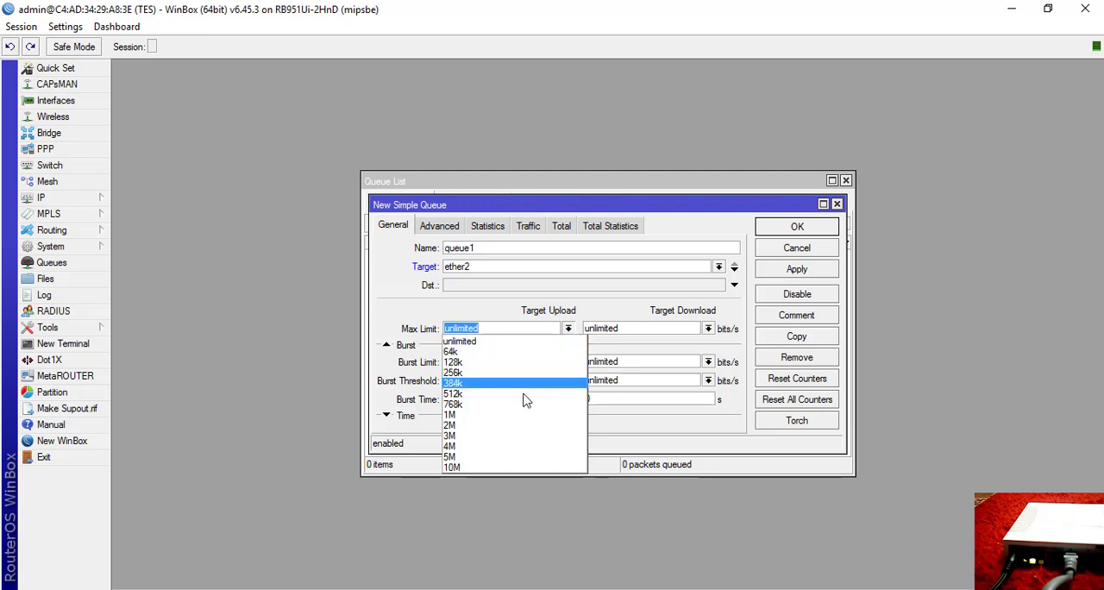
left_click(483, 456)
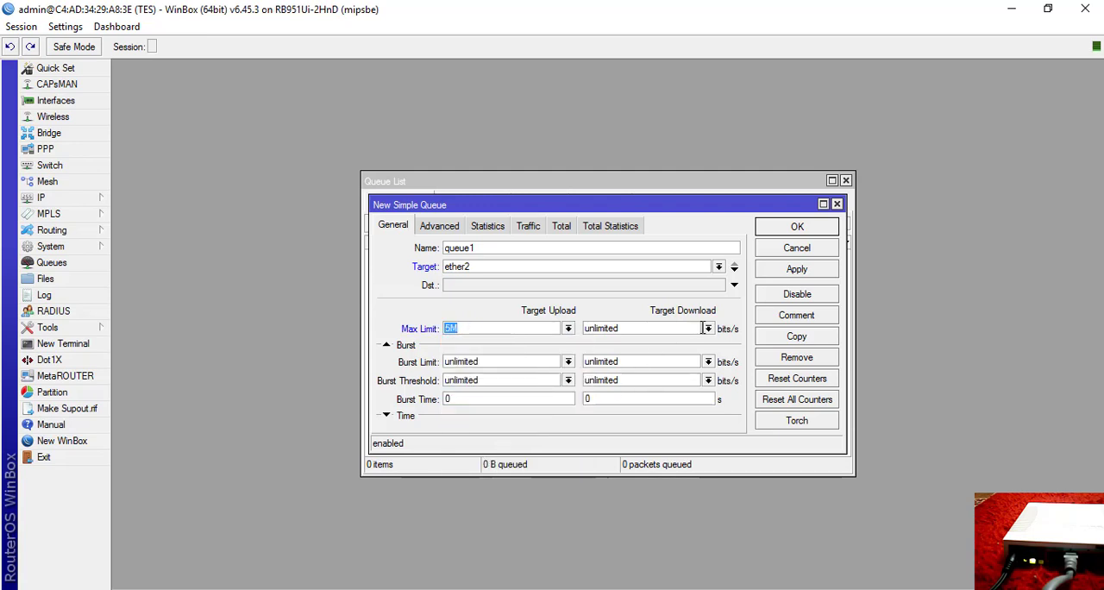
left_click(707, 329)
left_click(614, 457)
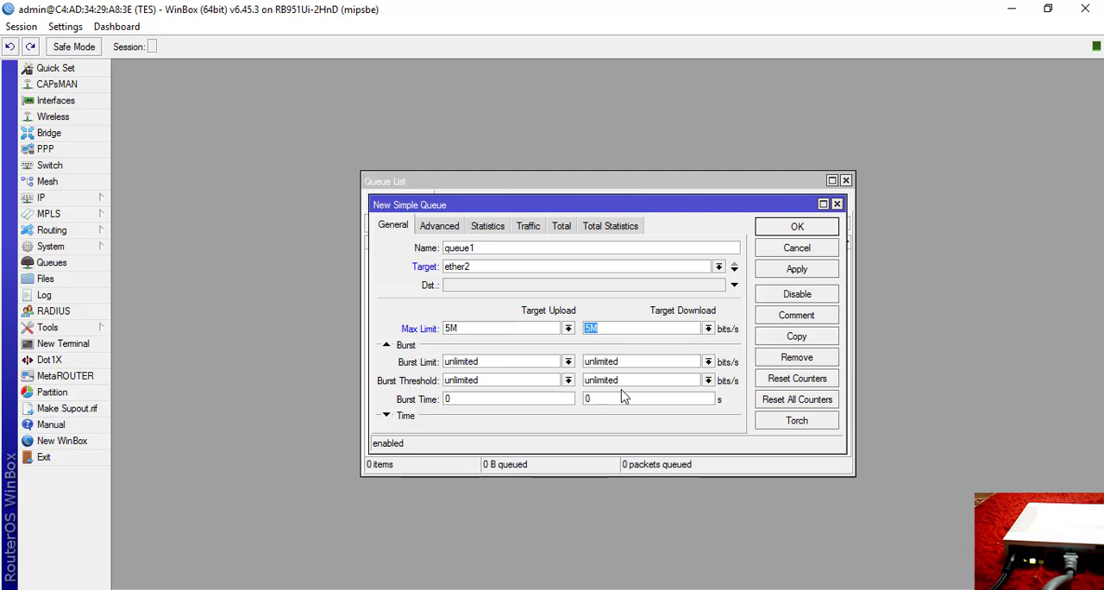
left_click(793, 270)
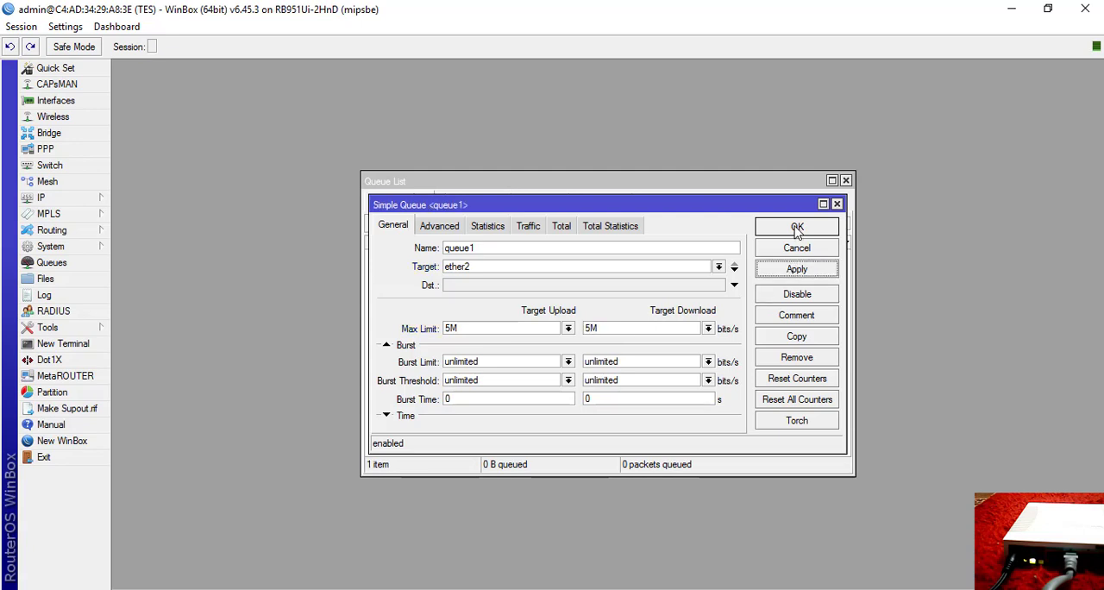
left_click(797, 228)
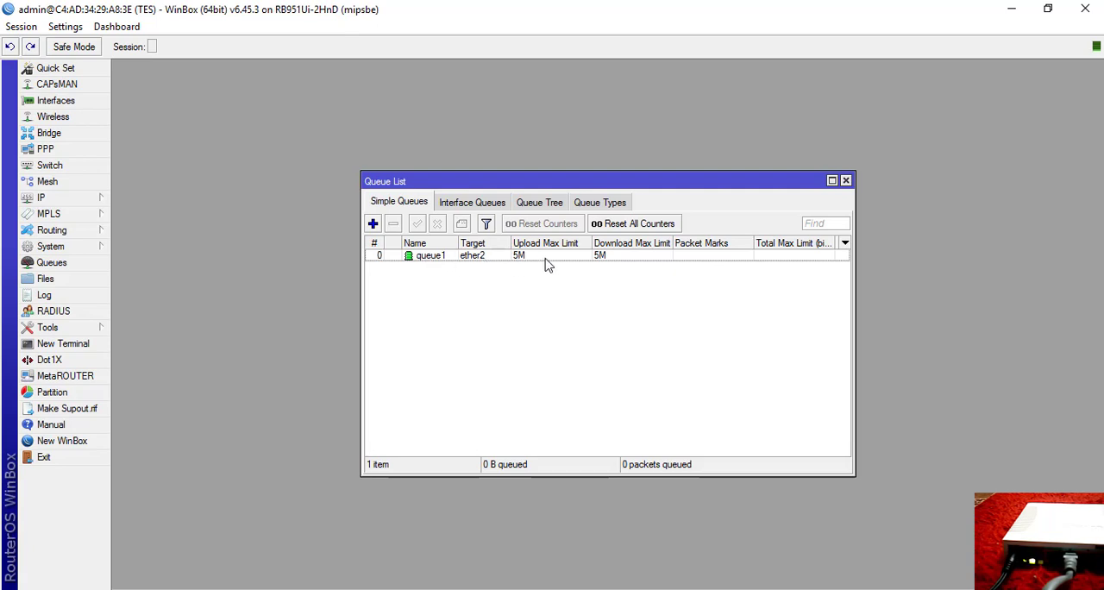
Review the youtube.com and detik.com access requirement in the Word assignment, return to WinBox and close the Queue List.
left_click(354, 586)
left_click(562, 471)
scroll(561, 469, "down", 2)
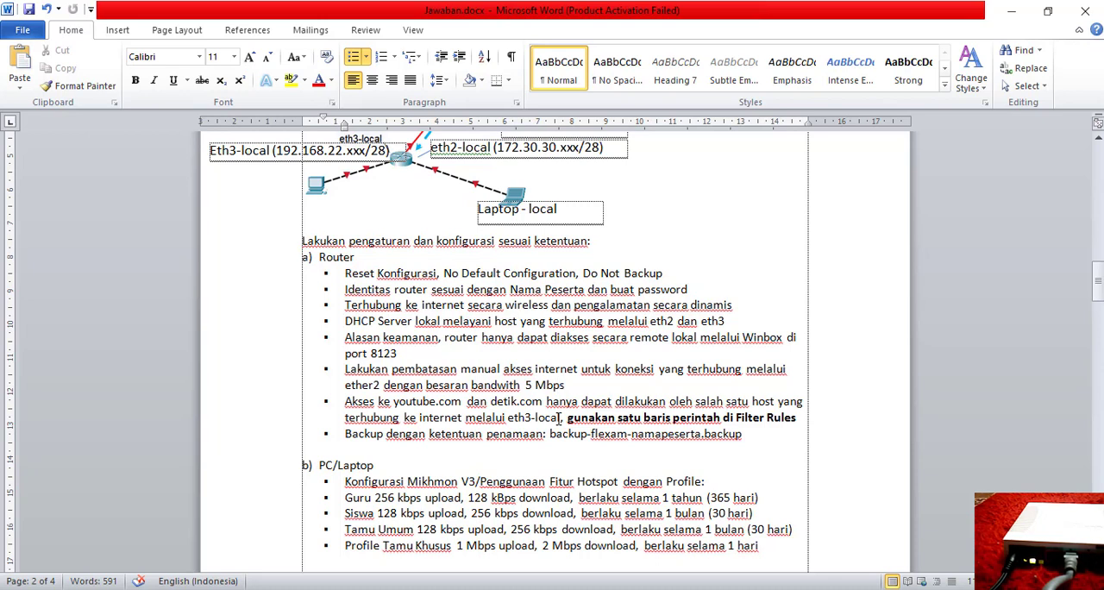
scroll(293, 314, "up", 1)
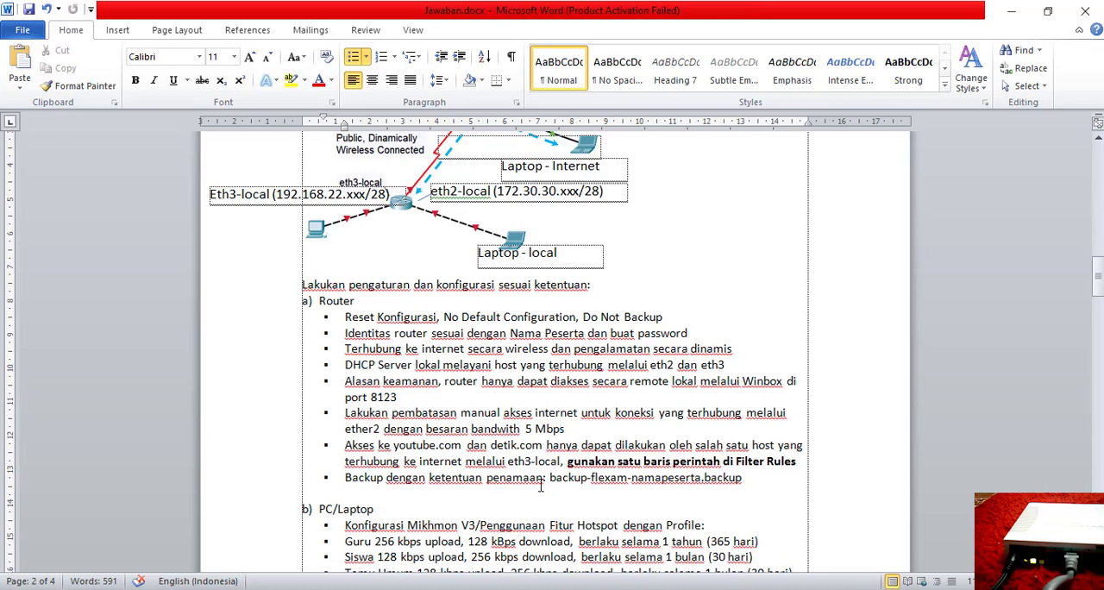
left_click(671, 461)
key("alt+Tab")
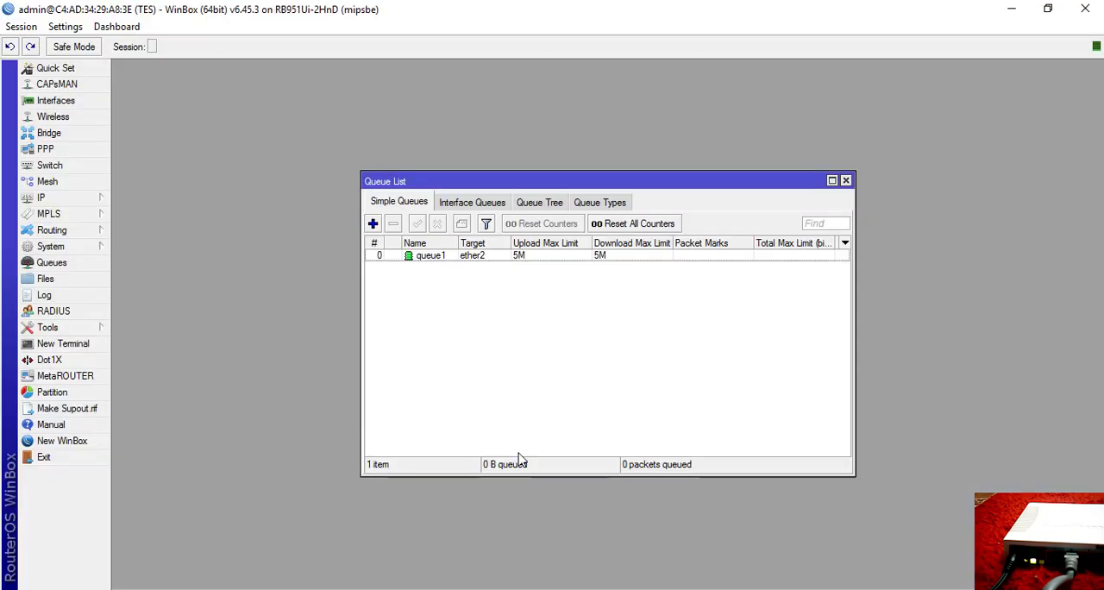
left_click(845, 180)
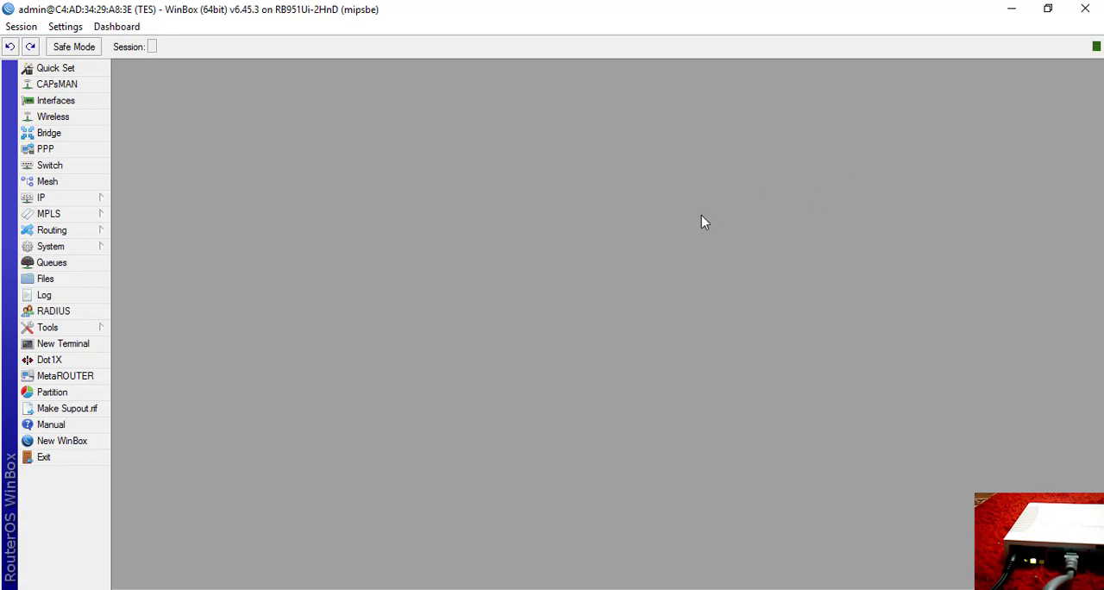
Start a new Layer7 protocol in the router's IP firewall and name it blok.
left_click(61, 204)
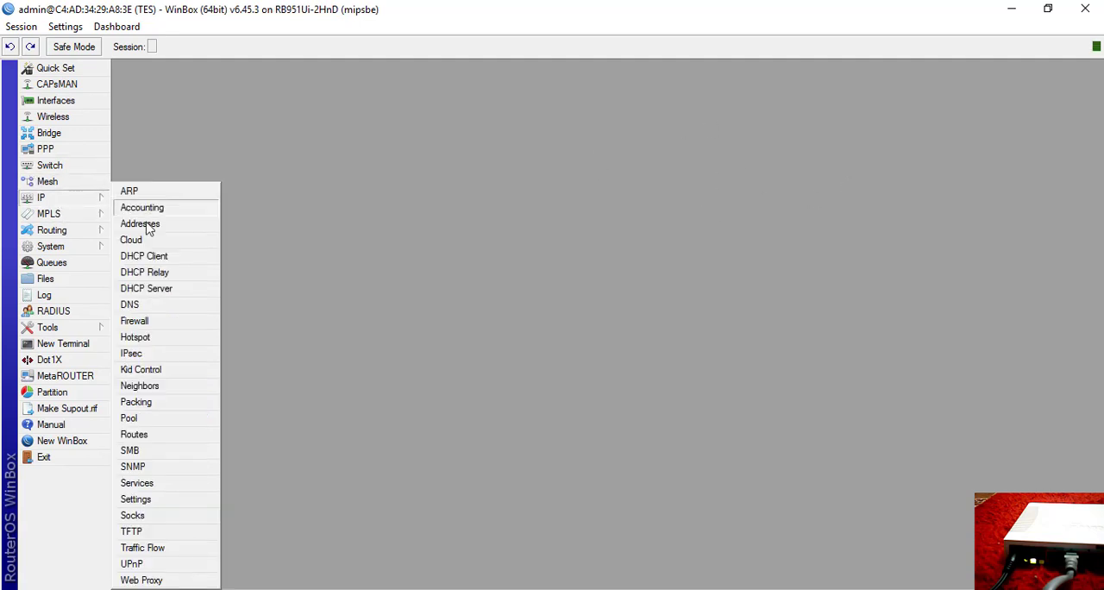
left_click(171, 324)
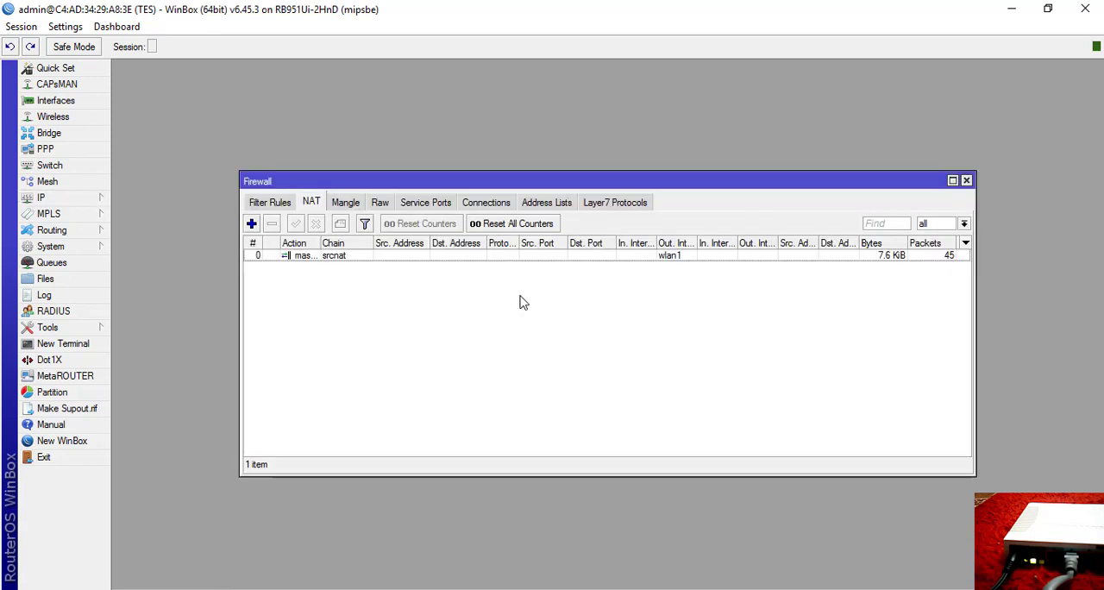
left_click(634, 204)
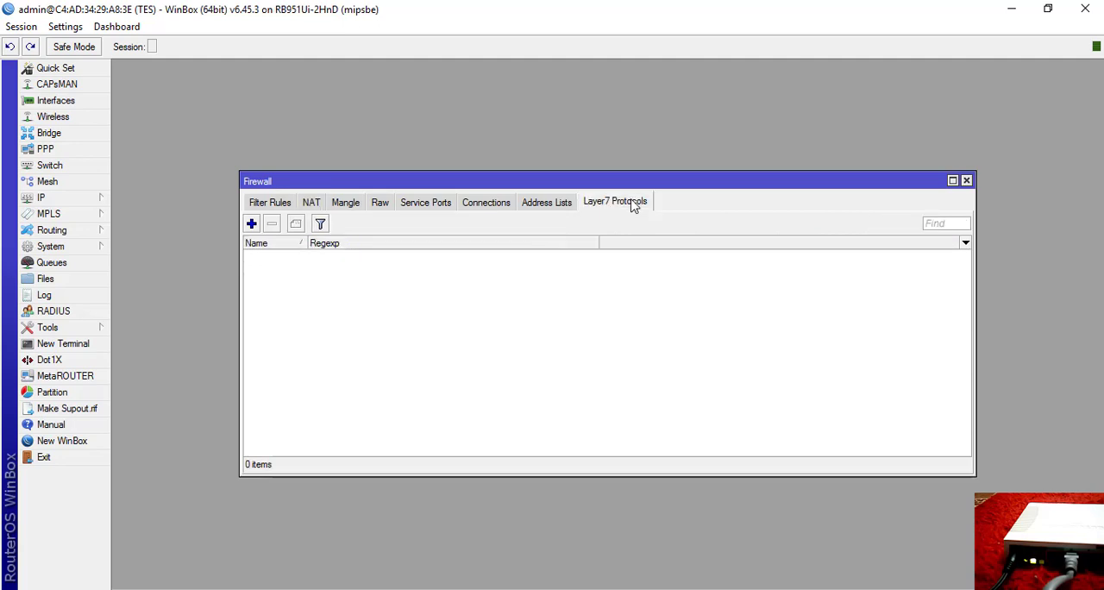
left_click(251, 224)
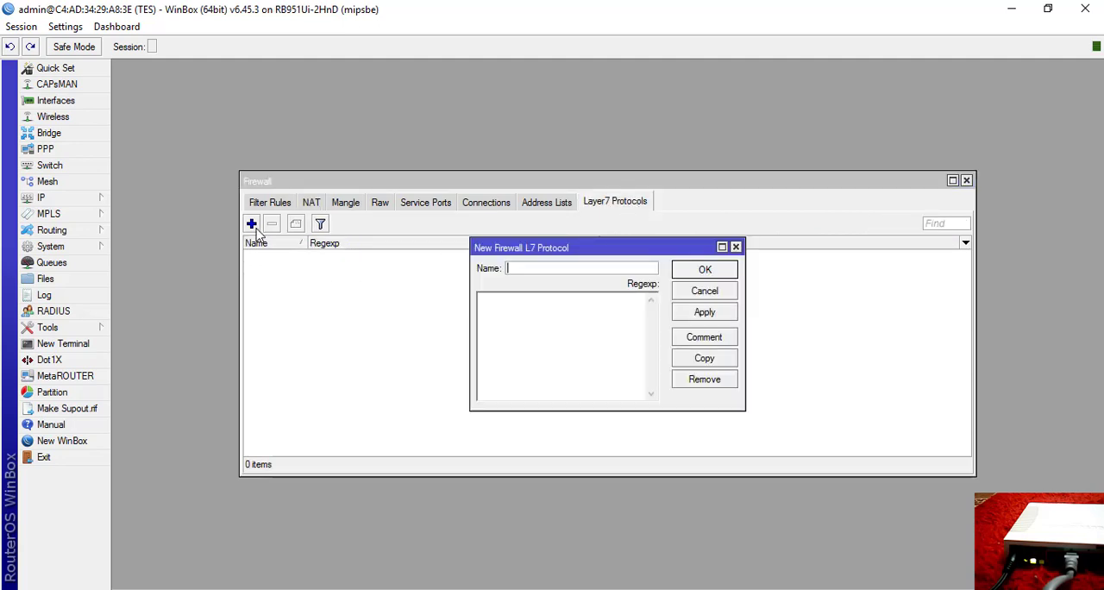
left_click(550, 271)
type("blok")
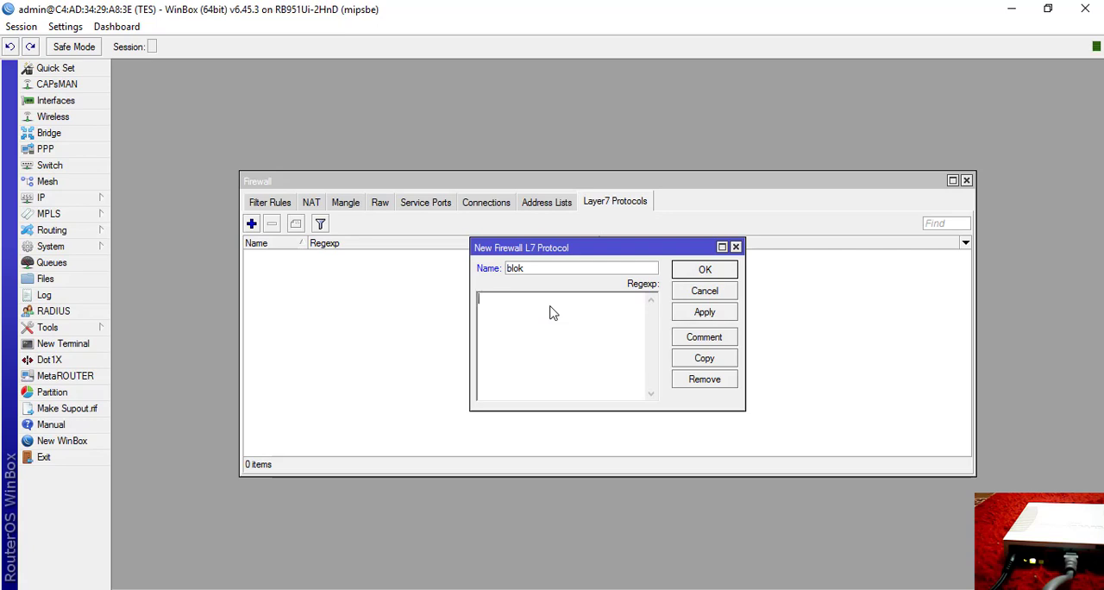
Enter the regexp ^.+youtube.com|detik.com for the blok protocol, checking the site names in the Word assignment.
left_click(409, 589)
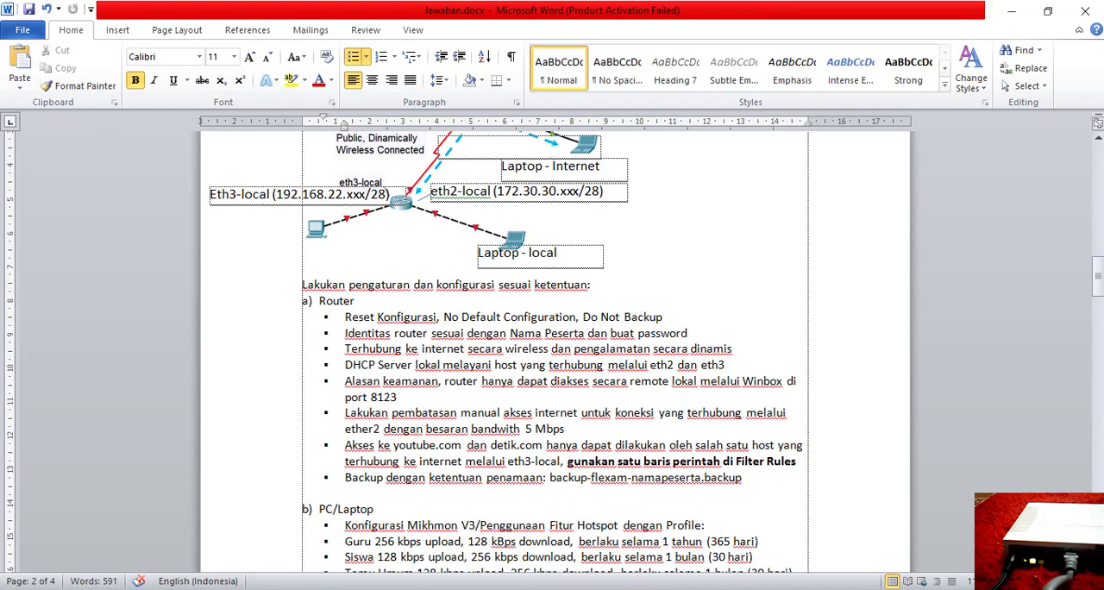
left_click(409, 589)
left_click(533, 320)
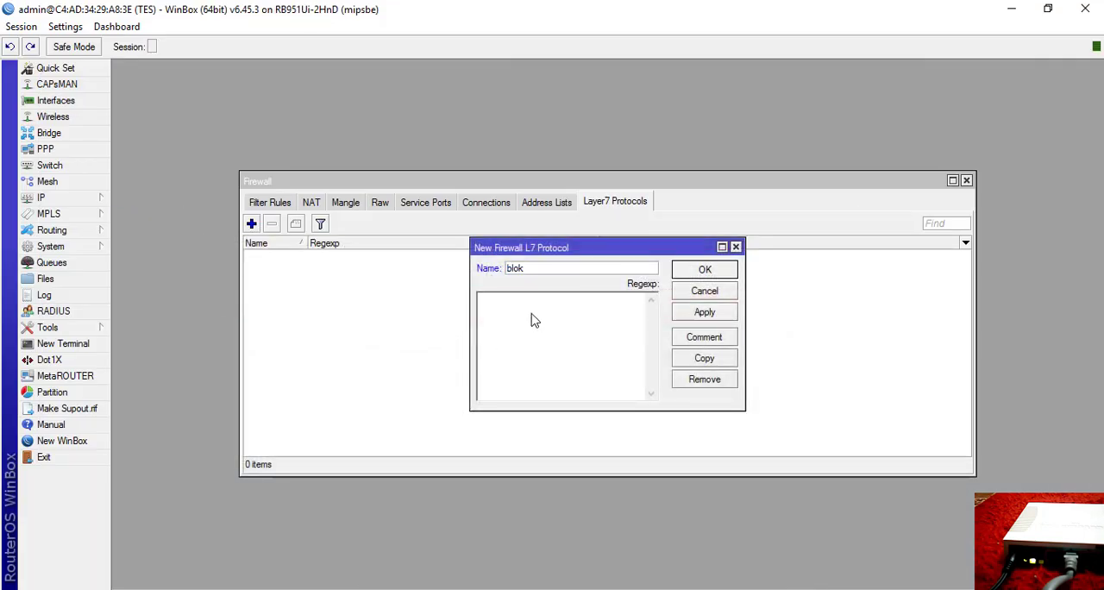
type("^")
type(".+")
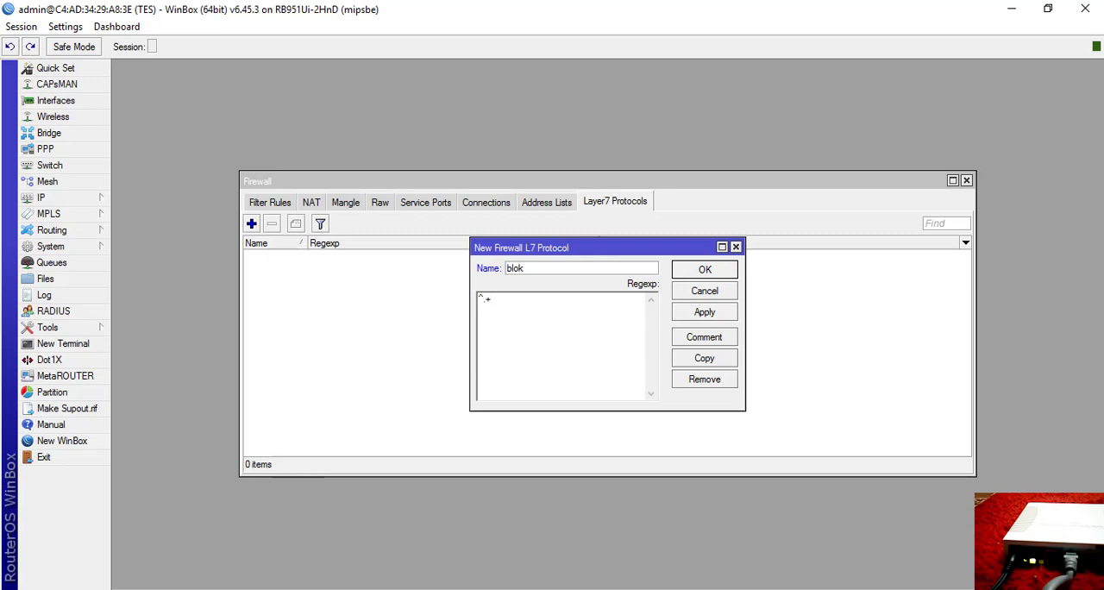
left_click(404, 589)
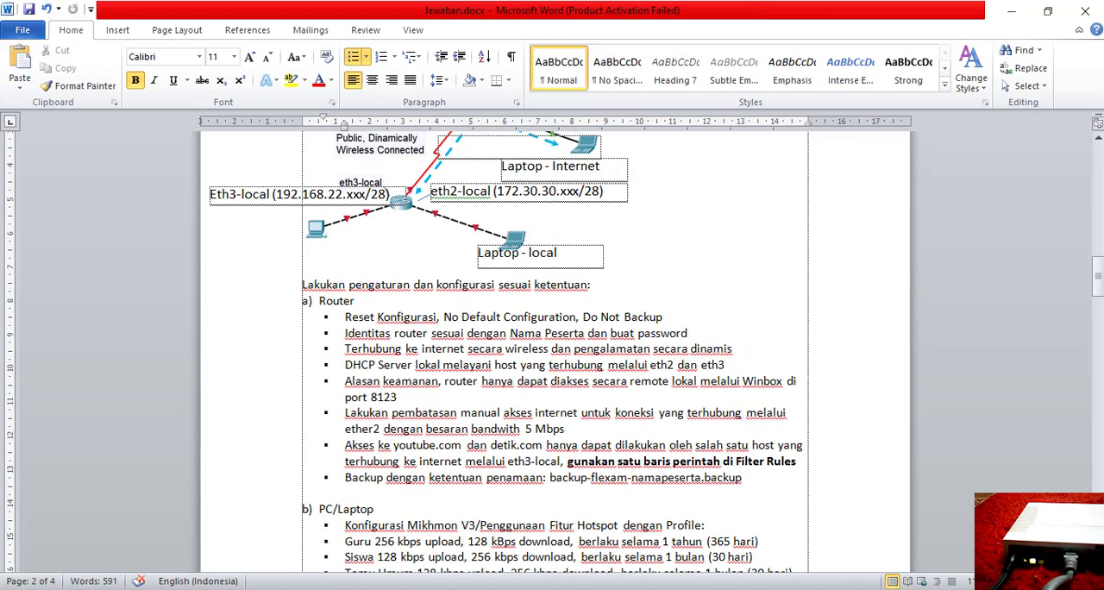
left_click(403, 589)
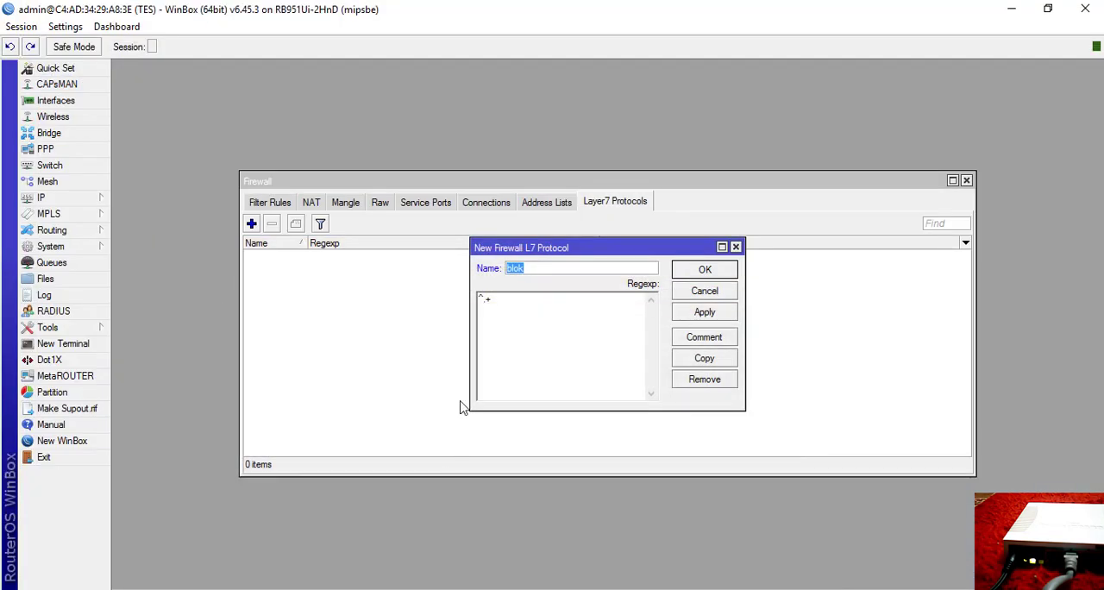
left_click(536, 303)
type("youtube")
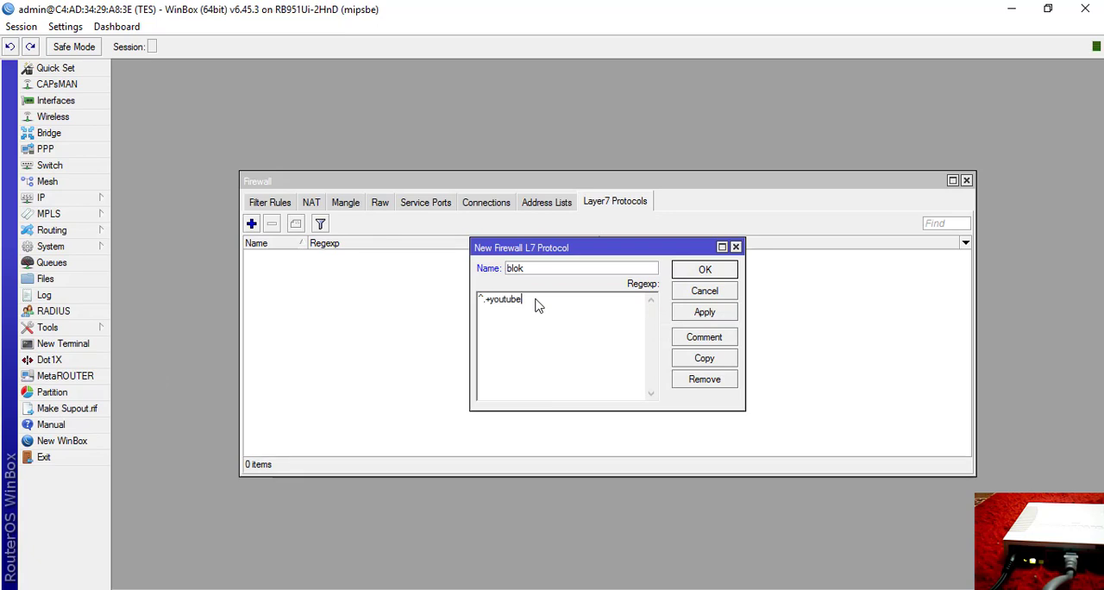
type(".com")
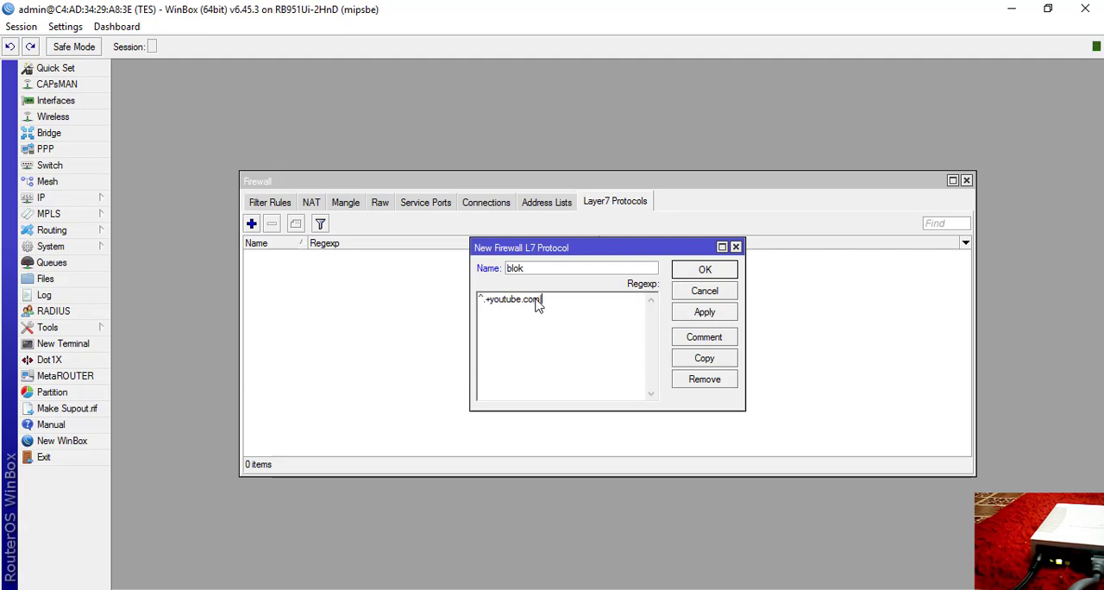
type("|detik.com")
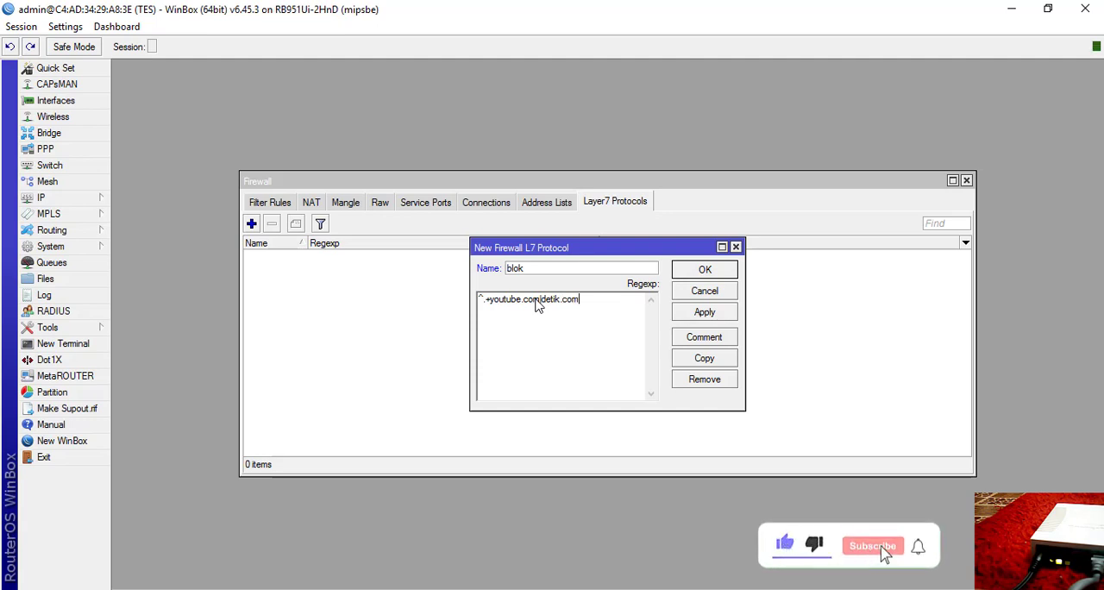
type(")")
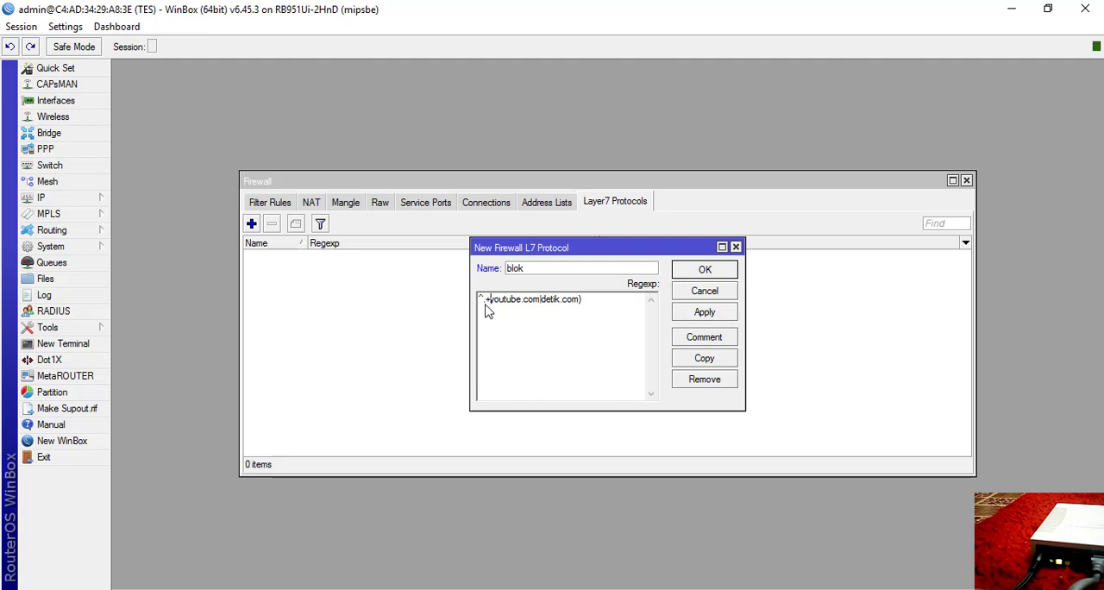
Enclose the two domains in parentheses, complete the regexp as ^.+(youtube.com|detik.com).*$ and save the blok protocol.
type("(")
type(".")
type("*$")
left_click(729, 315)
left_click(722, 272)
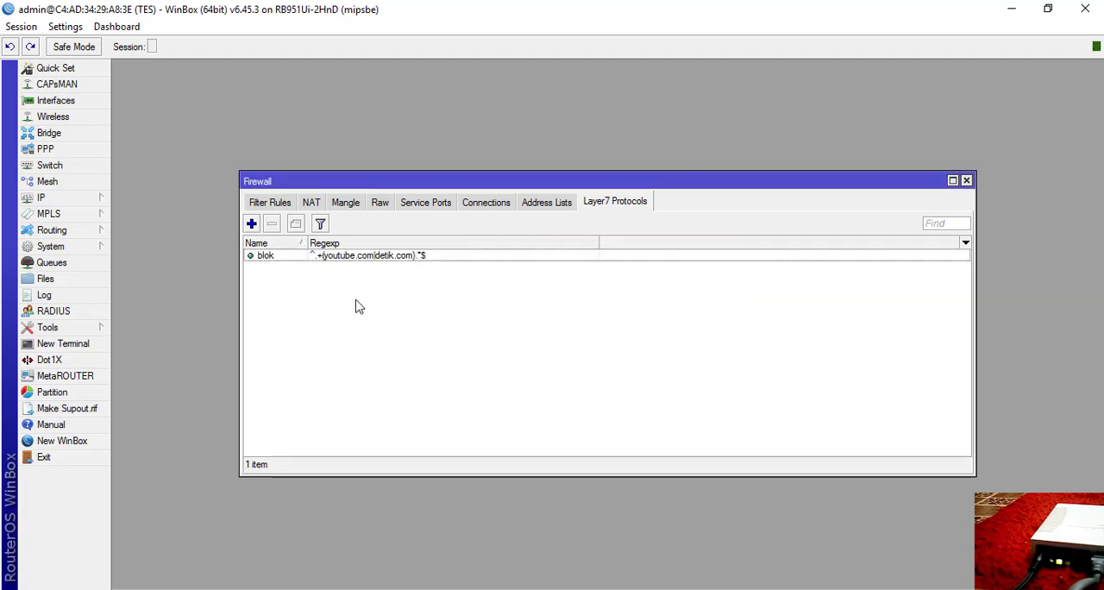
Reopen the blok Layer7 protocol to check its regexp, and close it.
double_click(345, 263)
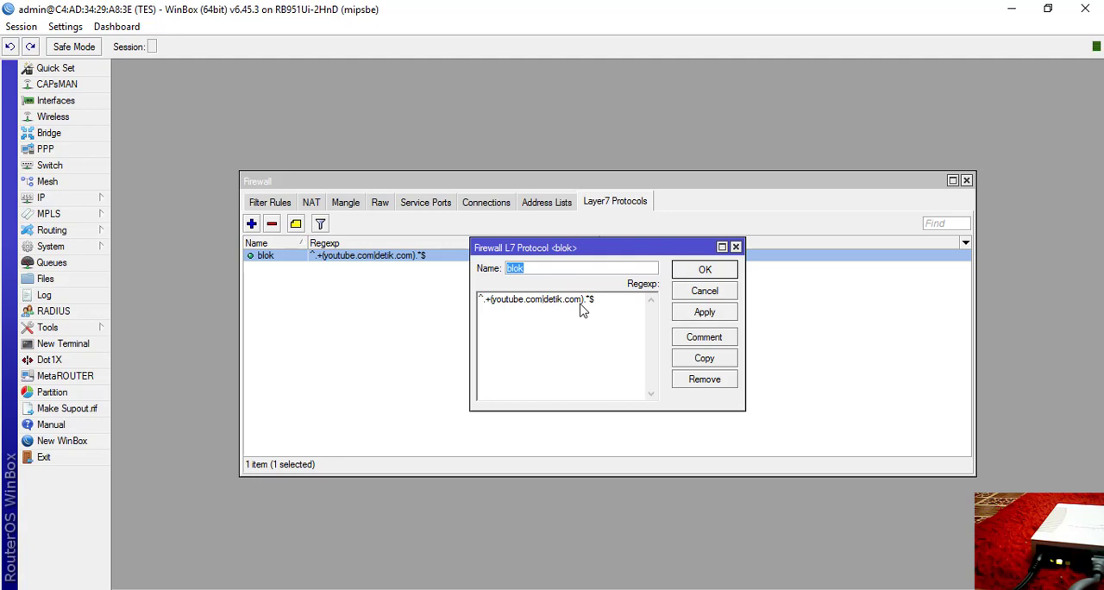
left_click(707, 313)
left_click(705, 292)
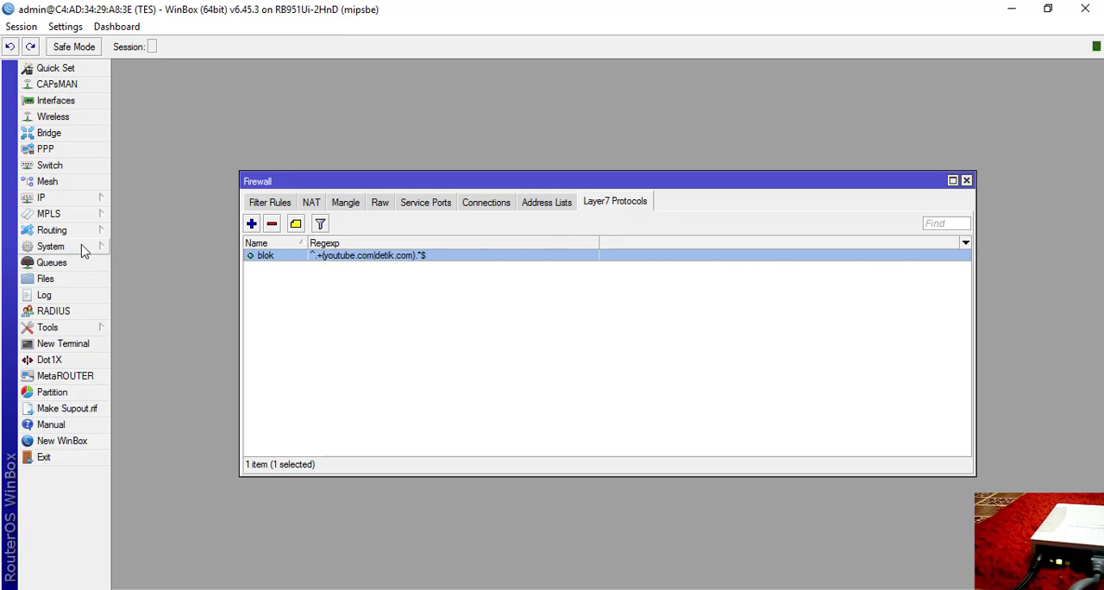
Start a new forward filter rule for protocol 6 (tcp) with in-interface ether3 and out-interface wlan1.
left_click(272, 204)
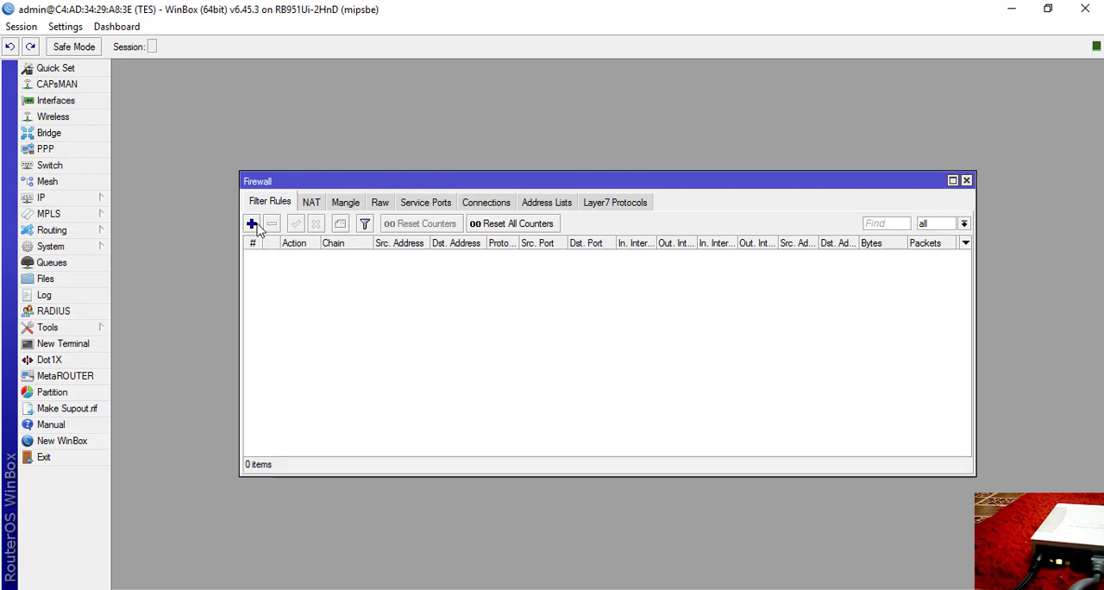
left_click(251, 224)
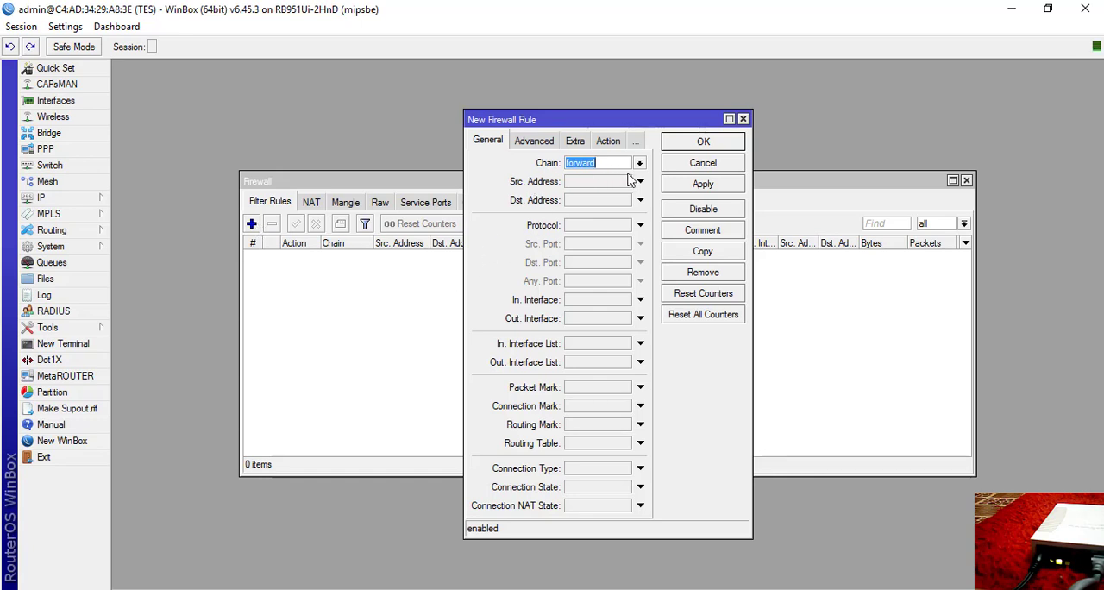
left_click(640, 225)
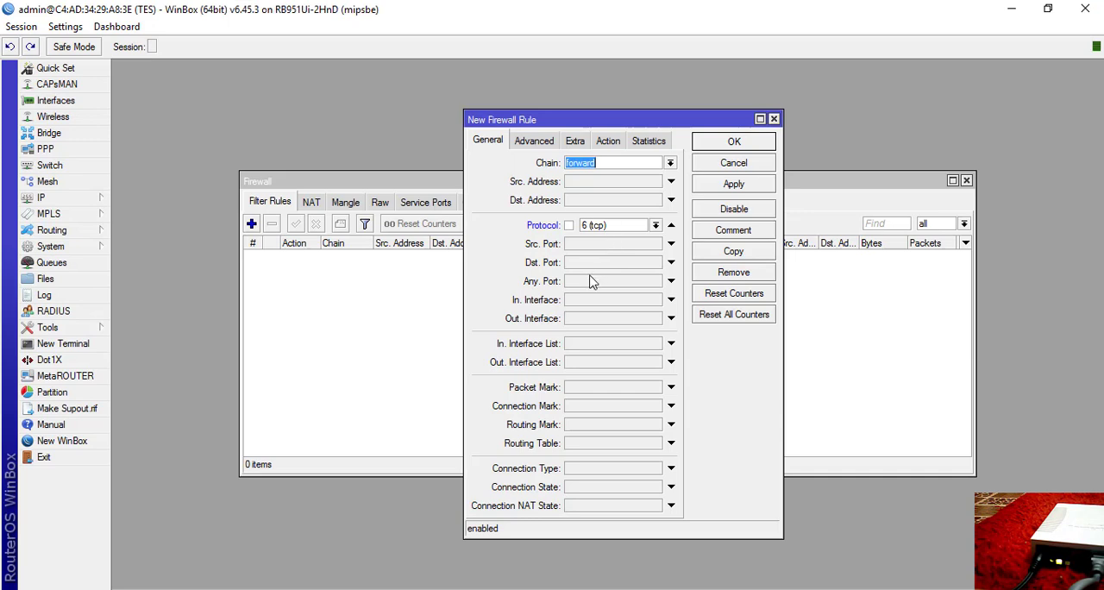
left_click(603, 300)
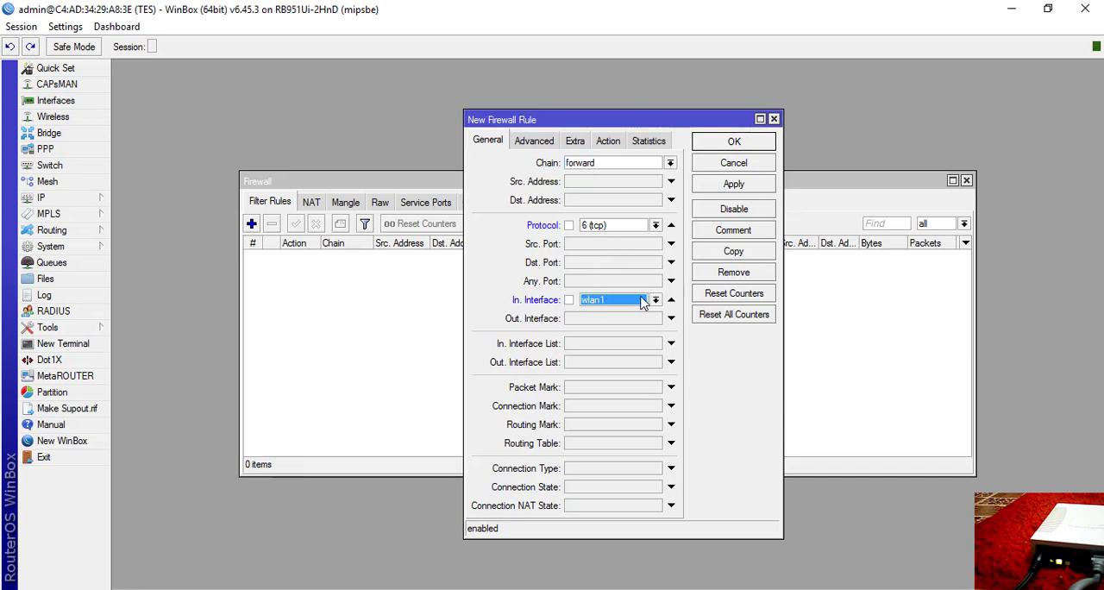
left_click(655, 299)
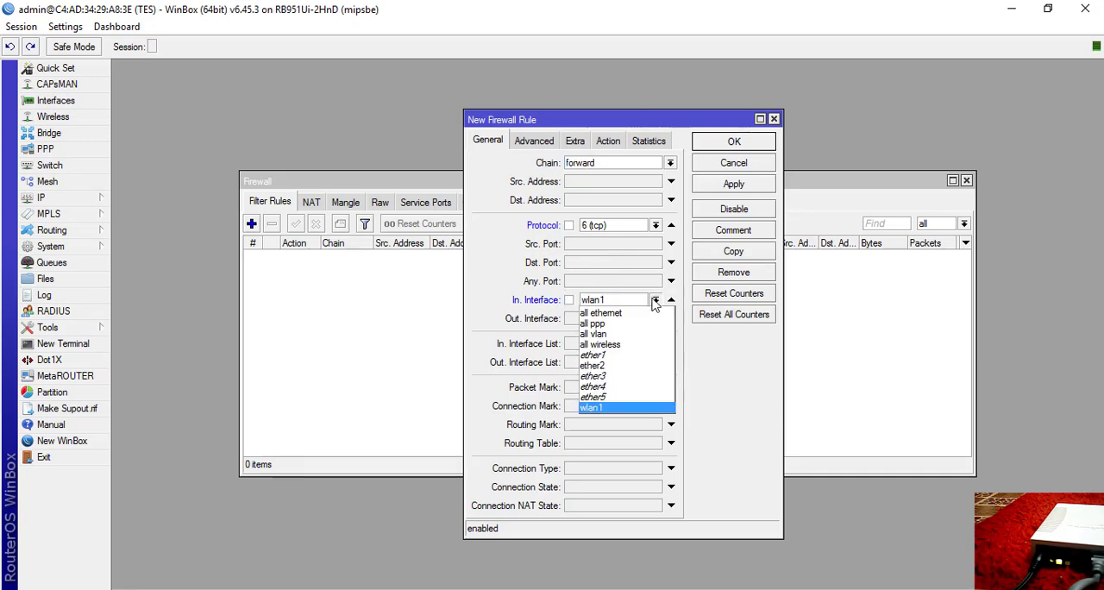
left_click(617, 377)
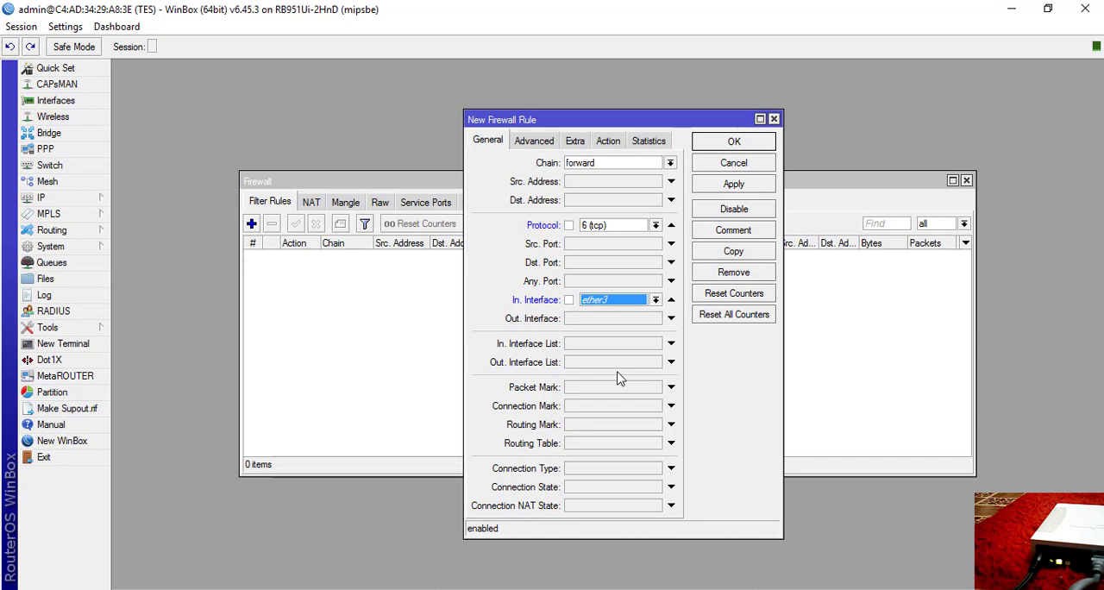
left_click(671, 318)
left_click(654, 319)
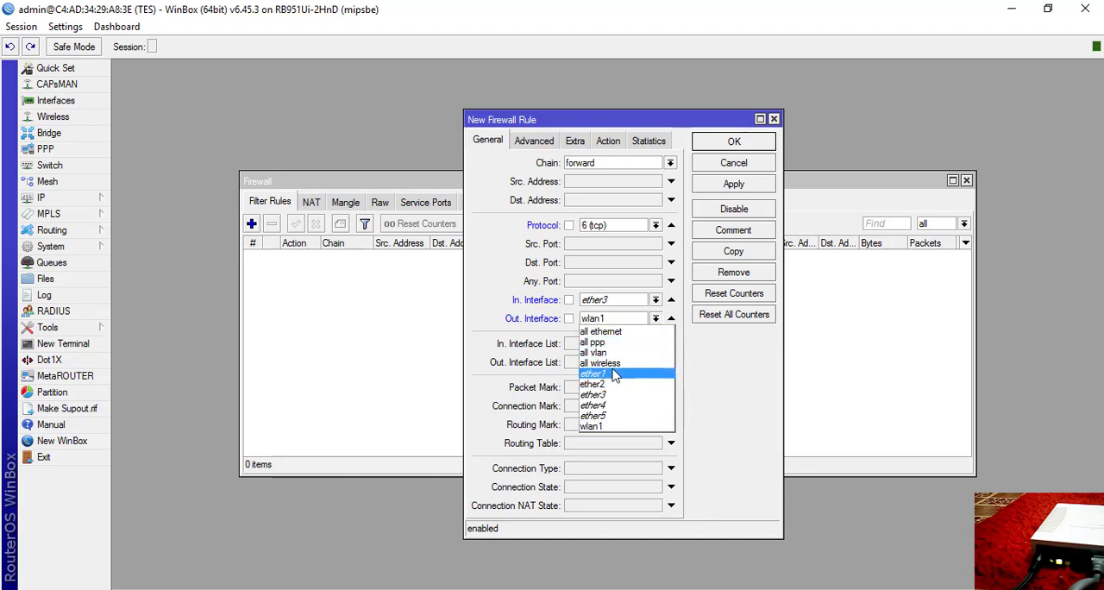
left_click(606, 426)
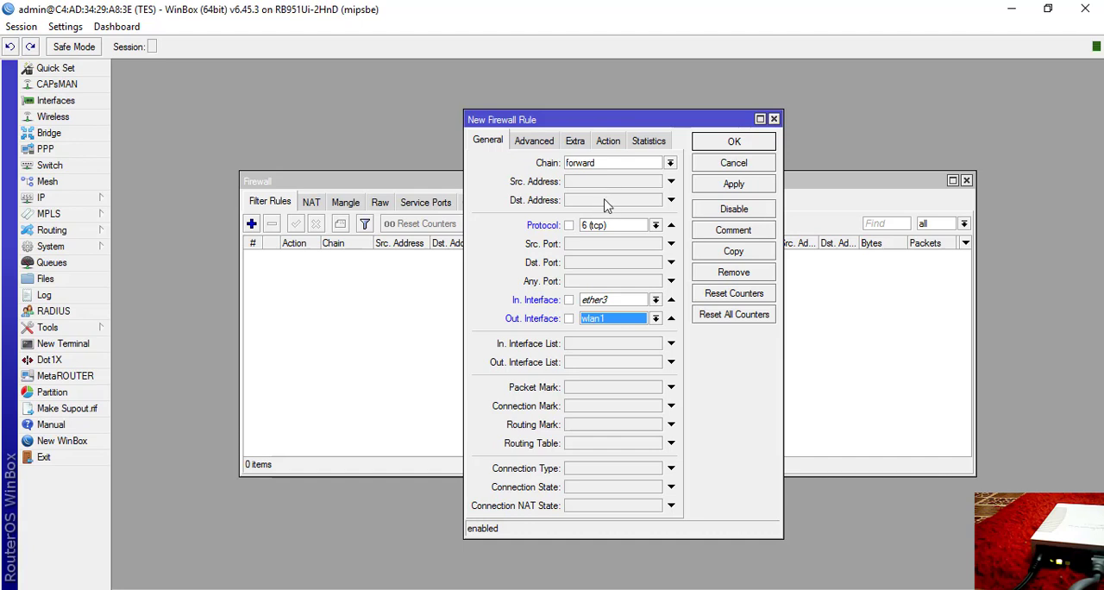
Add a blank Src. Address List condition to the filter rule, save the rule, and reopen it briefly to check that condition.
left_click(549, 145)
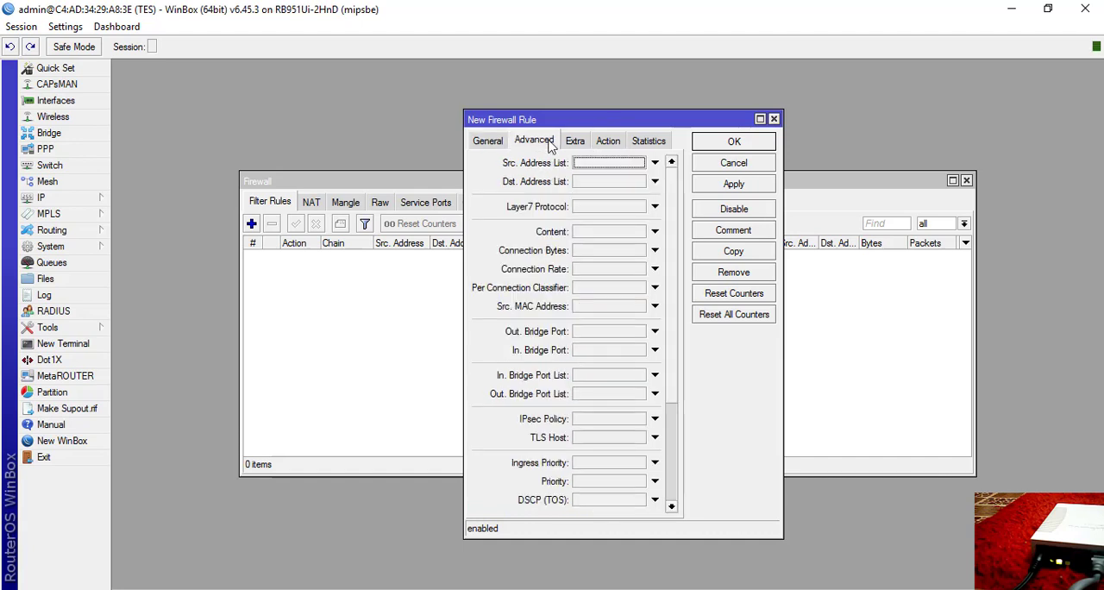
left_click(654, 163)
left_click(639, 164)
left_click(639, 166)
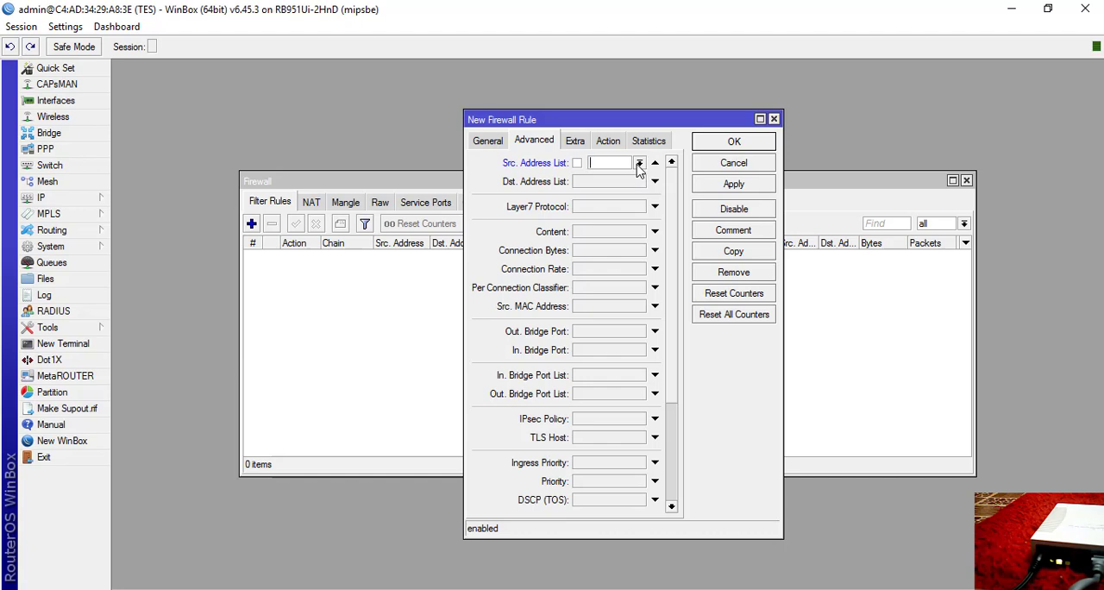
left_click(733, 183)
left_click(733, 144)
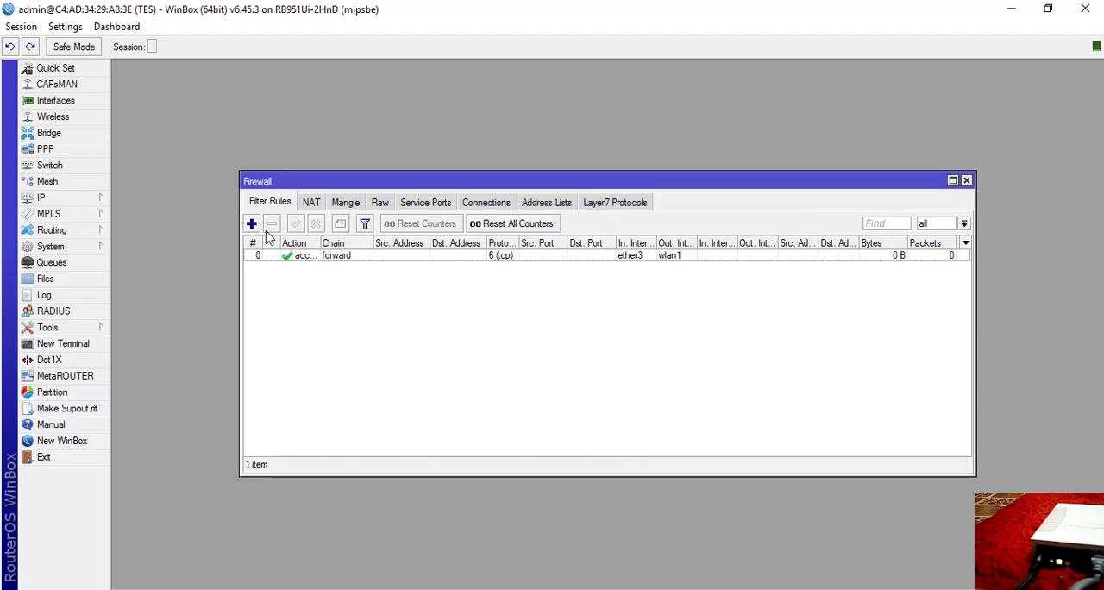
double_click(267, 257)
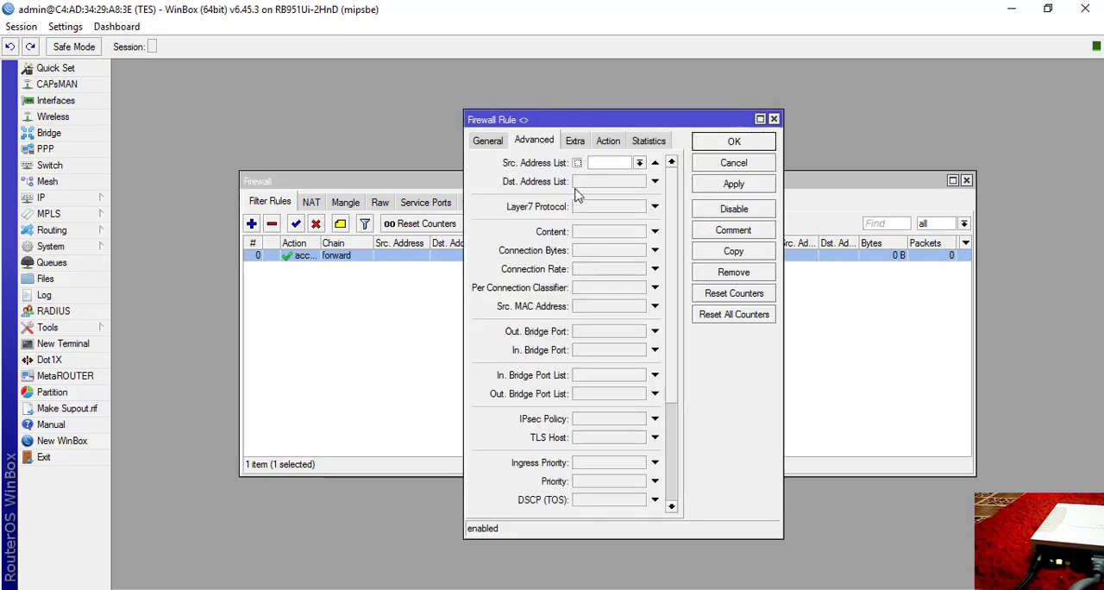
left_click(774, 119)
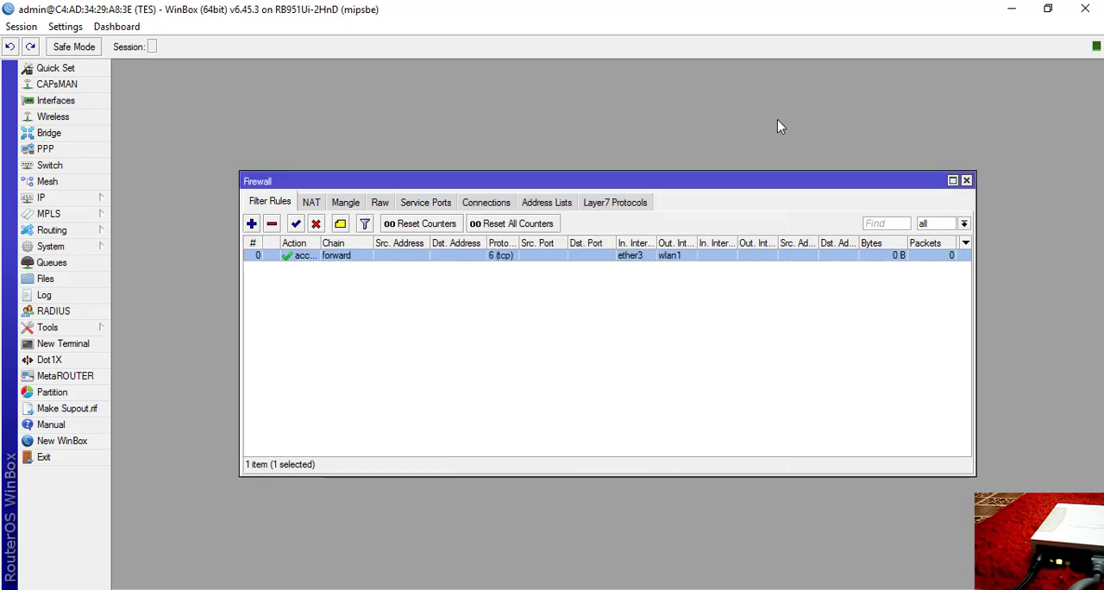
Start a new firewall address list entry and name it boleh.
left_click(606, 202)
left_click(543, 205)
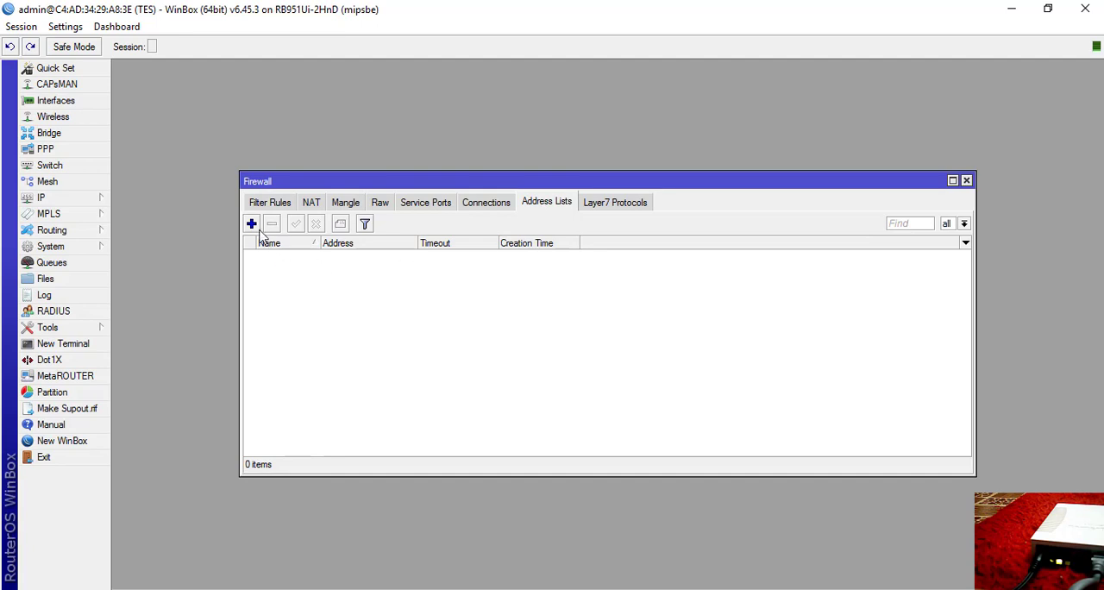
left_click(252, 224)
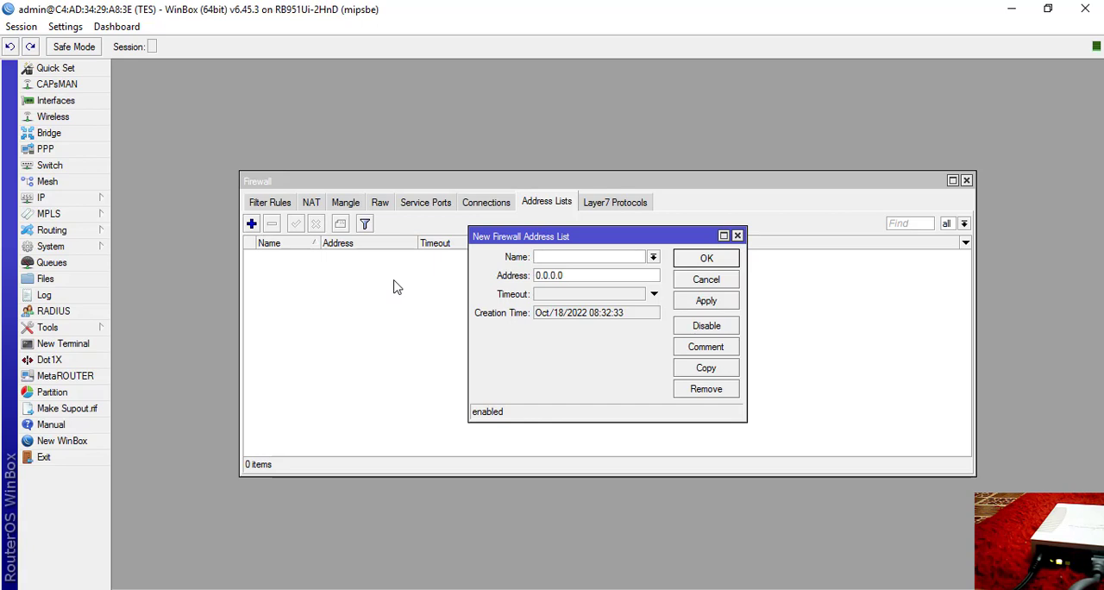
left_click(653, 260)
left_click(654, 260)
type("boleh")
Enter 192.168.22. as the start of the boleh entry's address, checking the eth3-local network in the Word assignment.
double_click(599, 275)
key("alt+Tab")
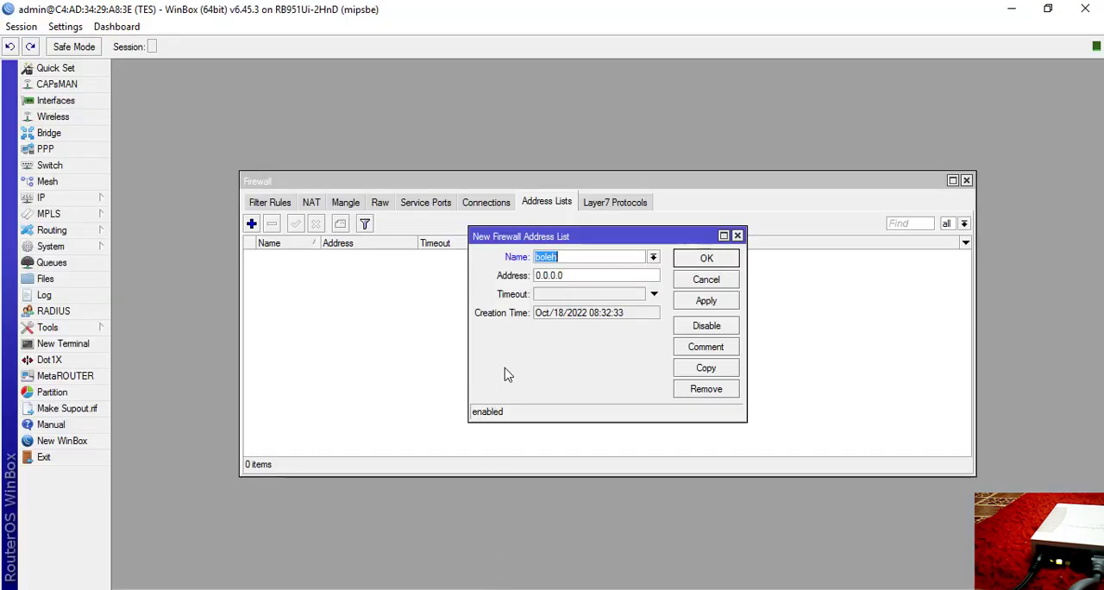
key("Tab")
type("192.168.1")
key("alt+Tab")
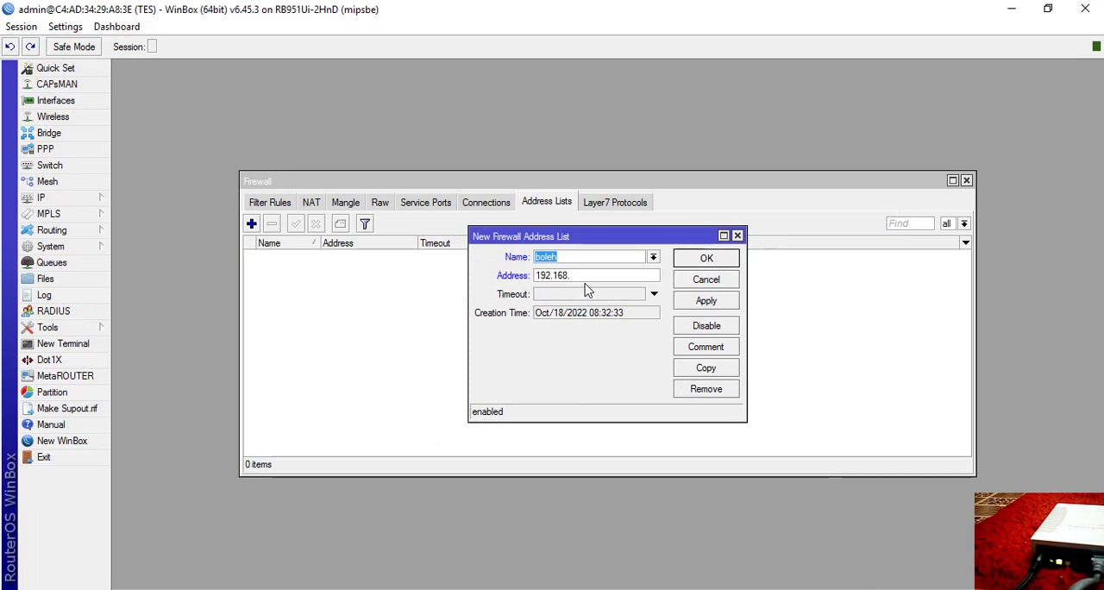
left_click(590, 275)
type("22.")
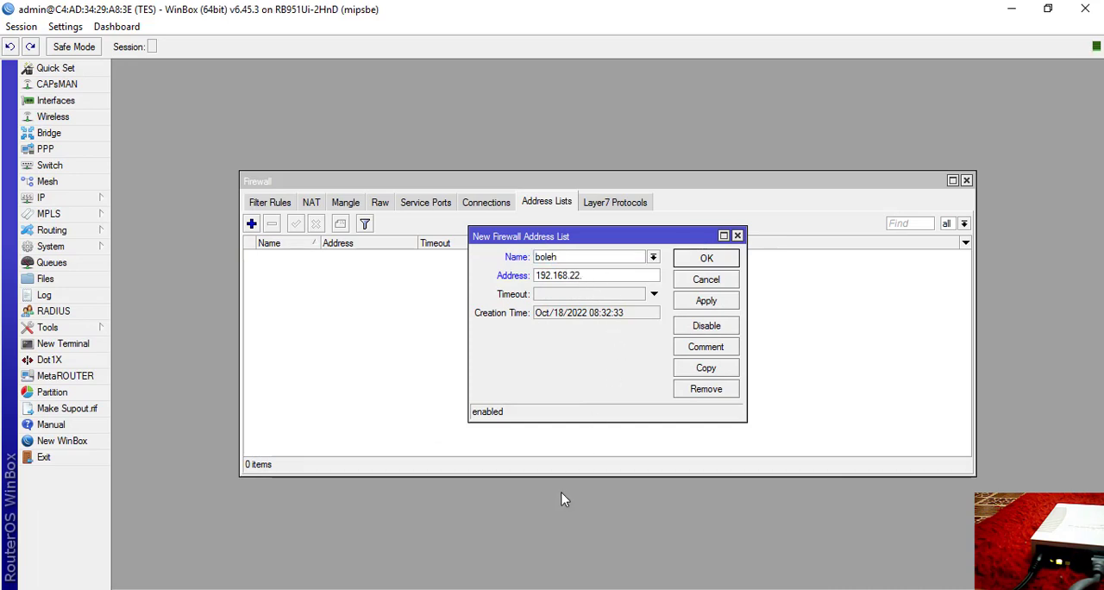
Consult the ether3 address in the router's IP address list, complete the boleh address as 192.168.22.3 and save the entry.
left_click(52, 198)
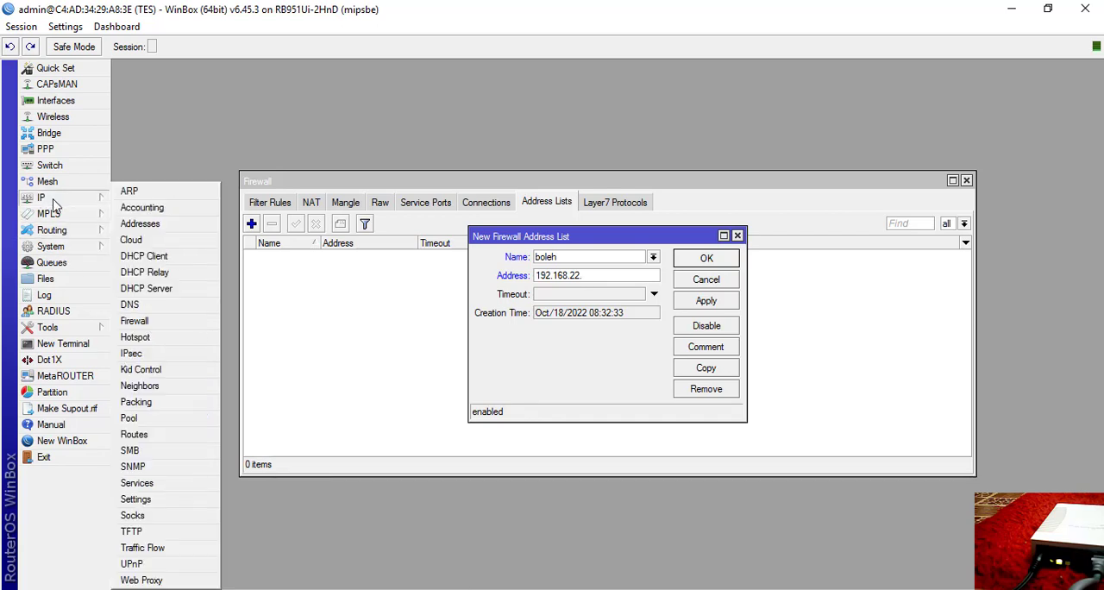
left_click(147, 229)
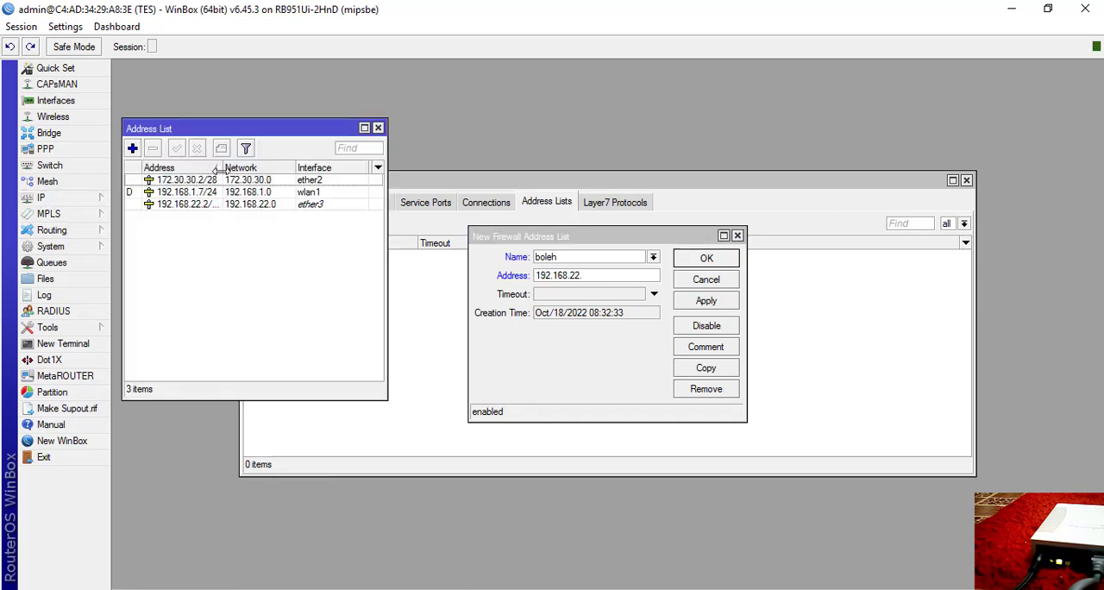
left_click_drag(222, 168, 248, 167)
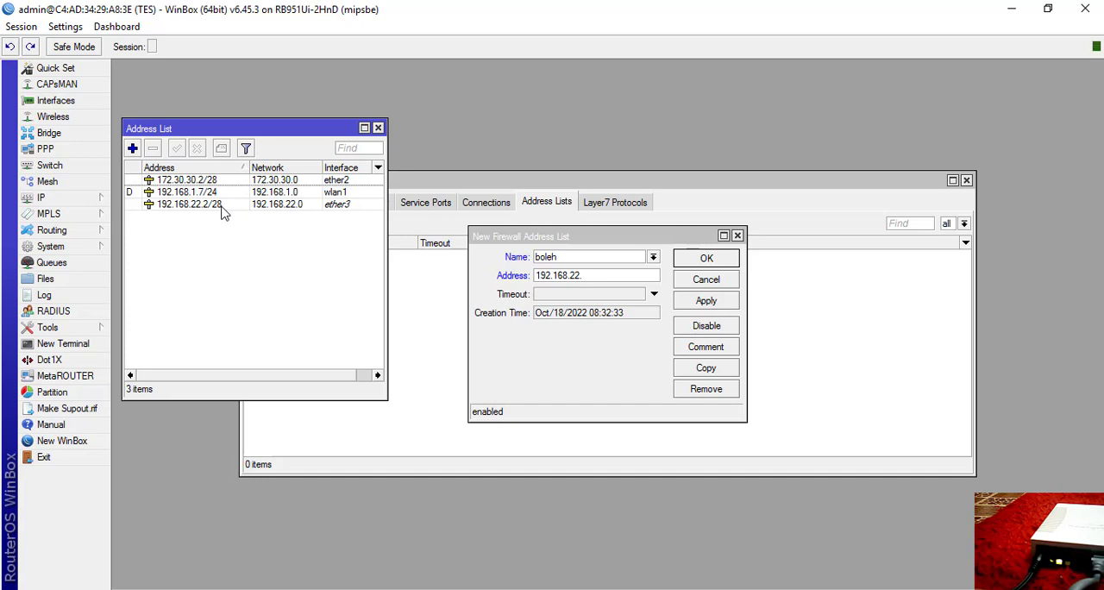
left_click(593, 279)
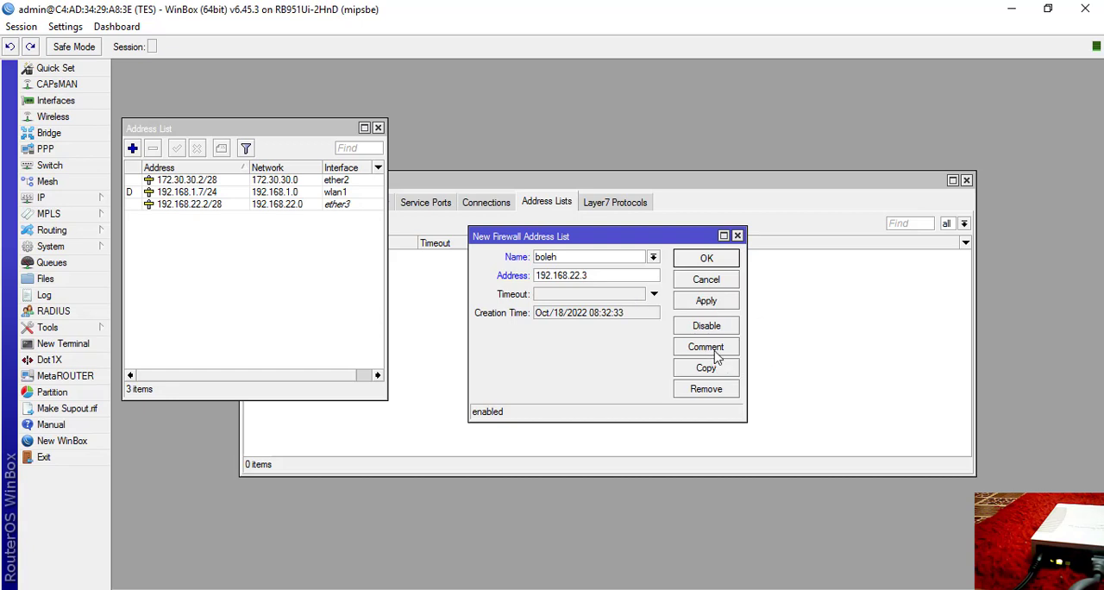
left_click(699, 302)
left_click(707, 258)
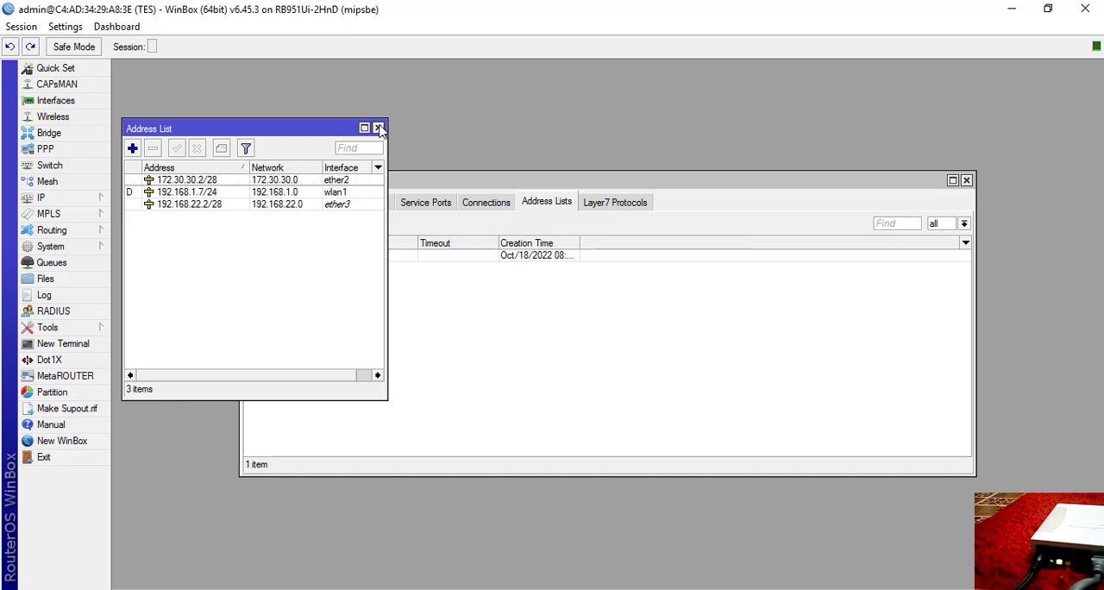
left_click(378, 127)
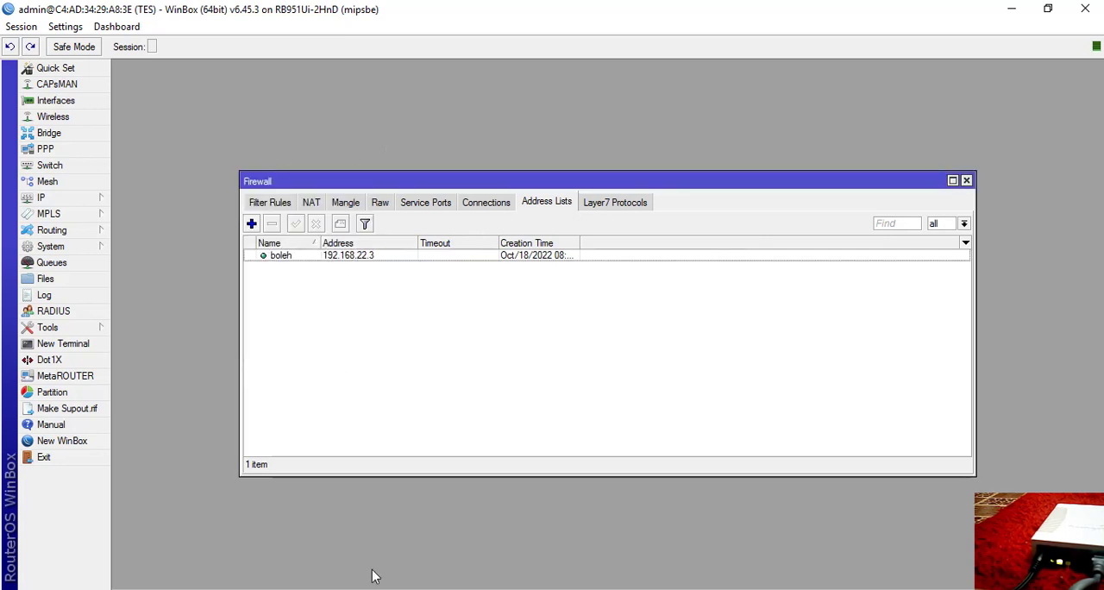
Check the youtube.com and detik.com access requirement in the Word assignment, and review the blok Layer7 protocol in WinBox.
left_click(391, 589)
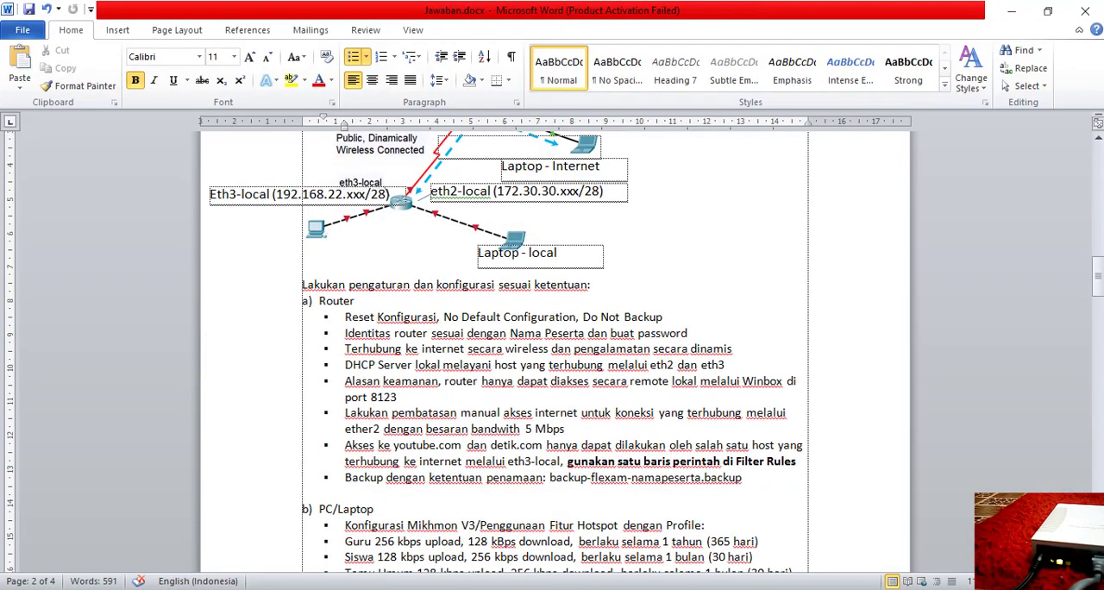
key("alt+Tab")
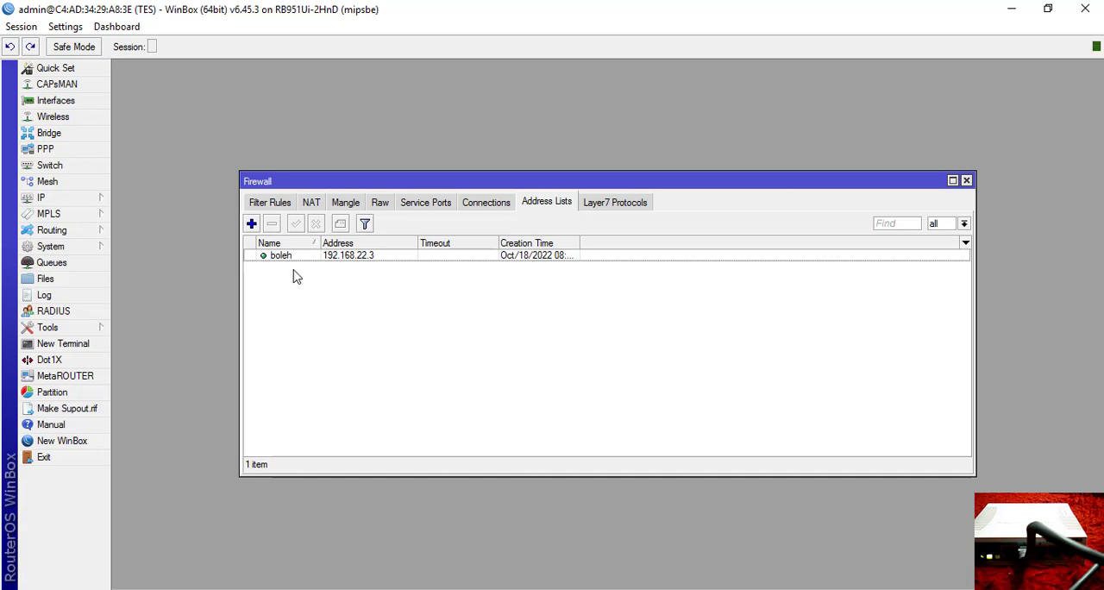
left_click(609, 211)
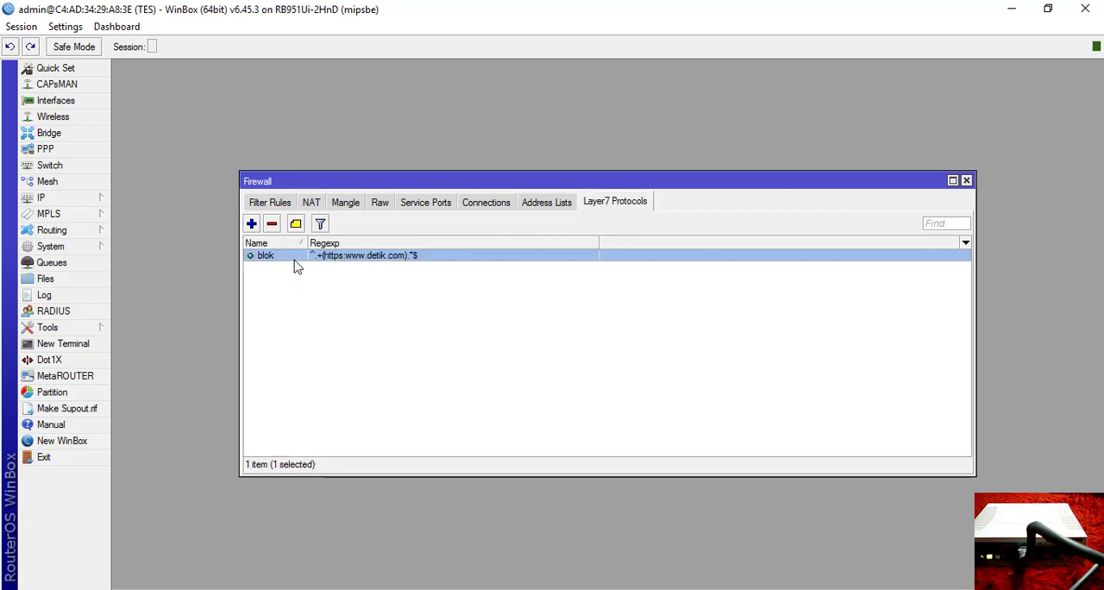
left_click(273, 205)
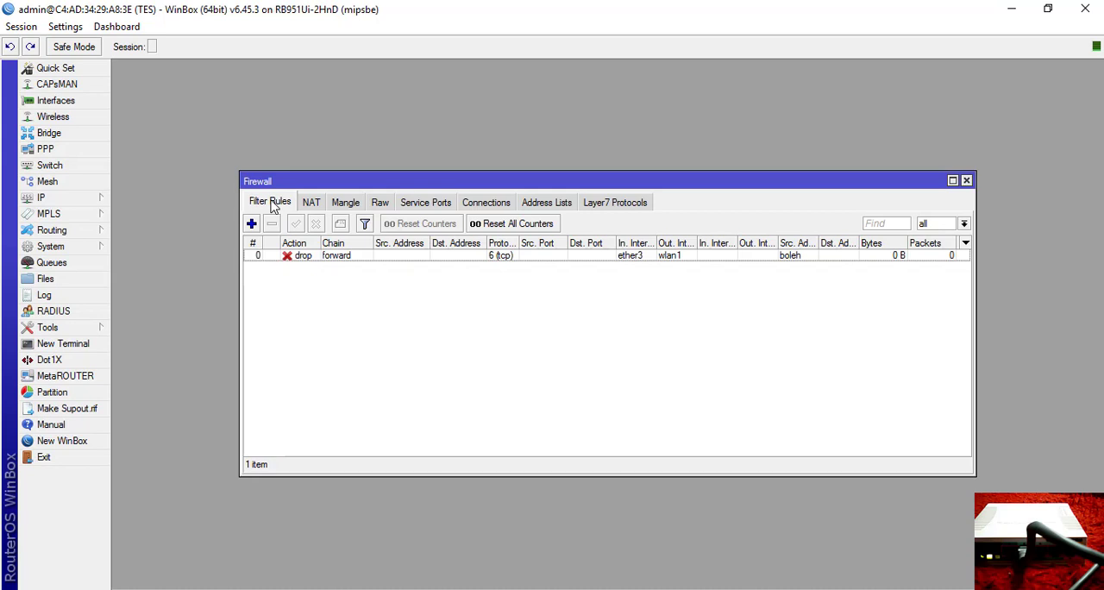
Review the drop filter rule's general settings, source address list and Layer7 protocol, accept it as is and close the firewall.
double_click(296, 260)
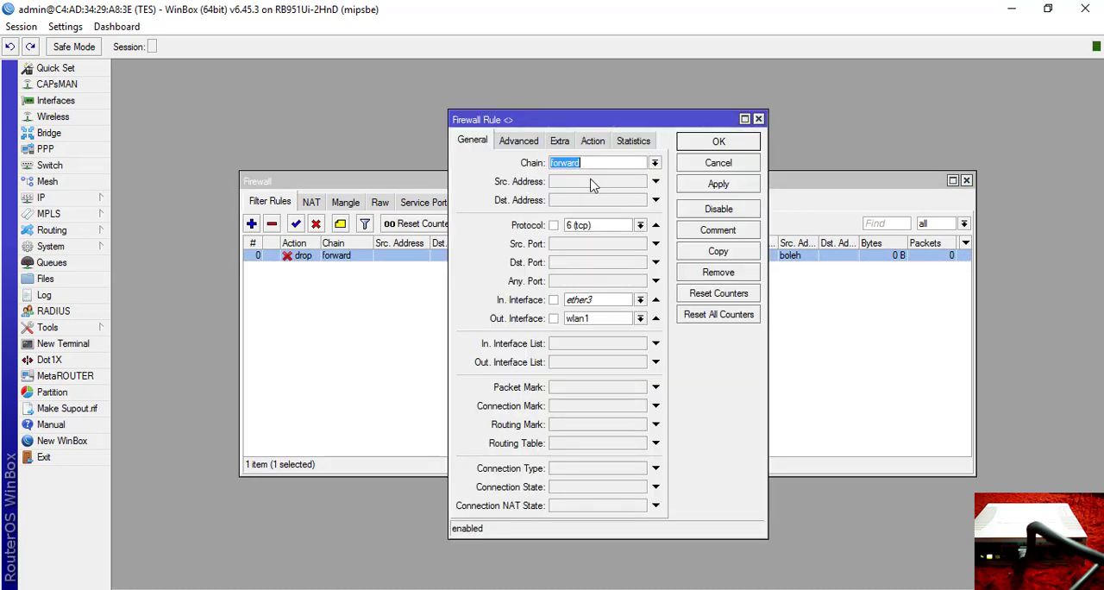
left_click(520, 144)
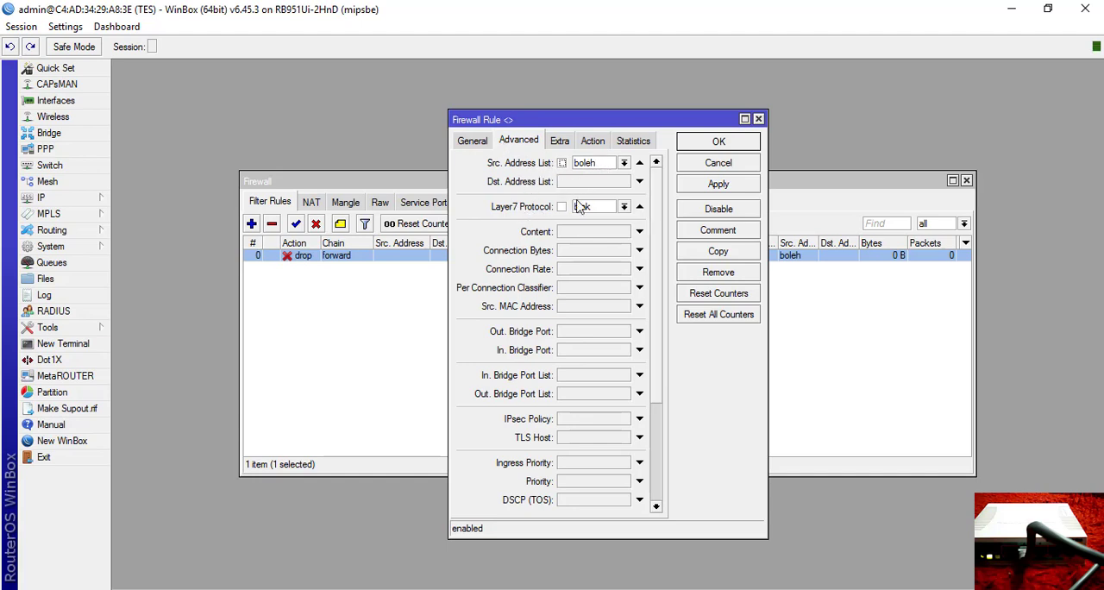
left_click(719, 183)
left_click(718, 143)
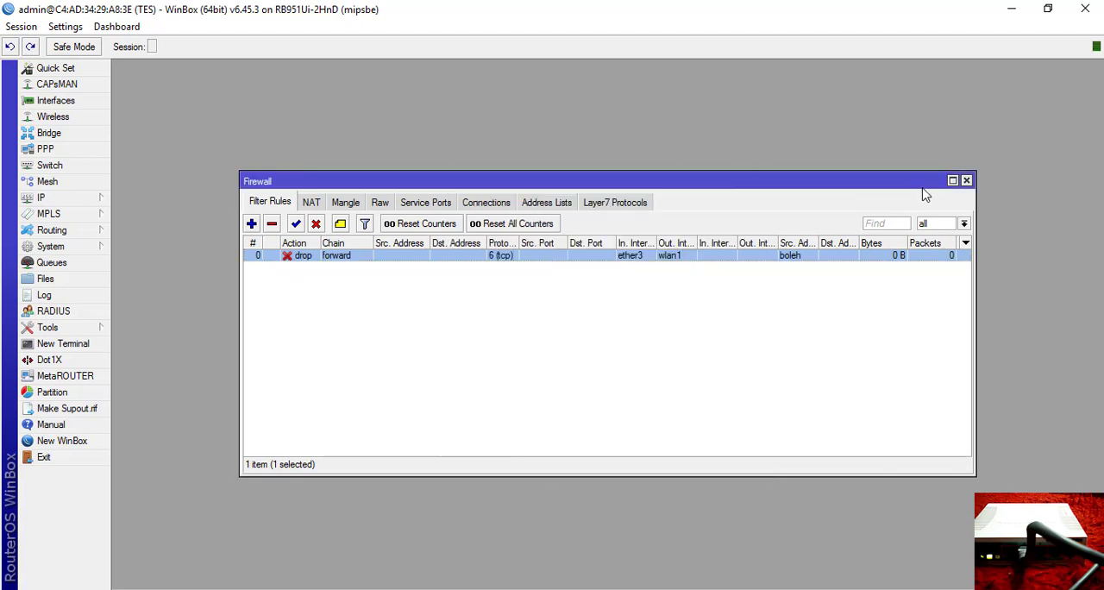
left_click(967, 181)
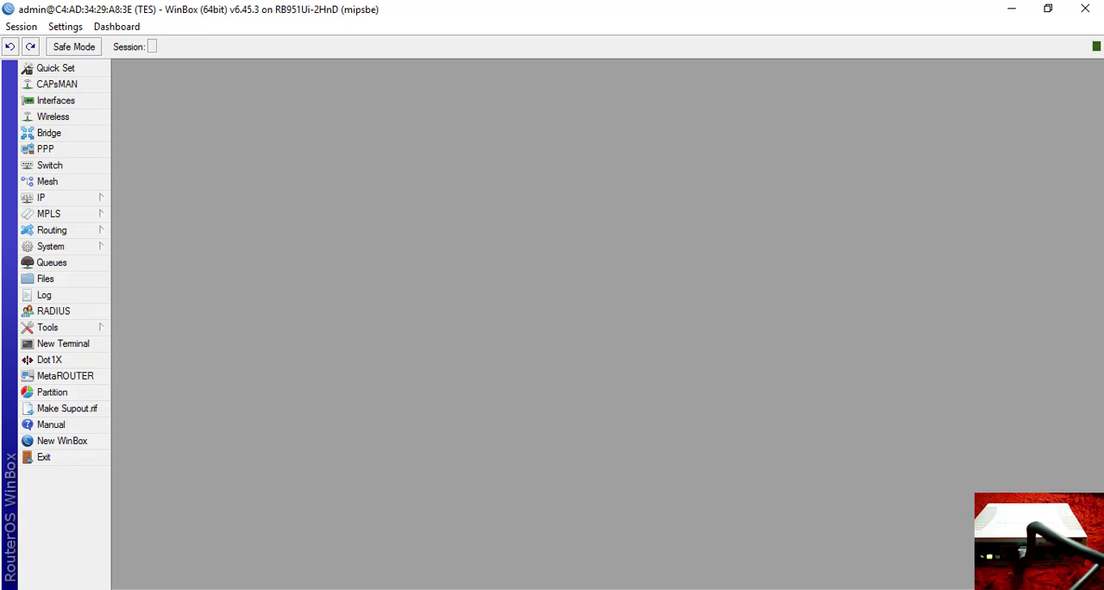
Switch to the Word assignment and read the PC/Laptop requirements for the Mikhmon V3 hotspot profiles.
mouse_move(375, 589)
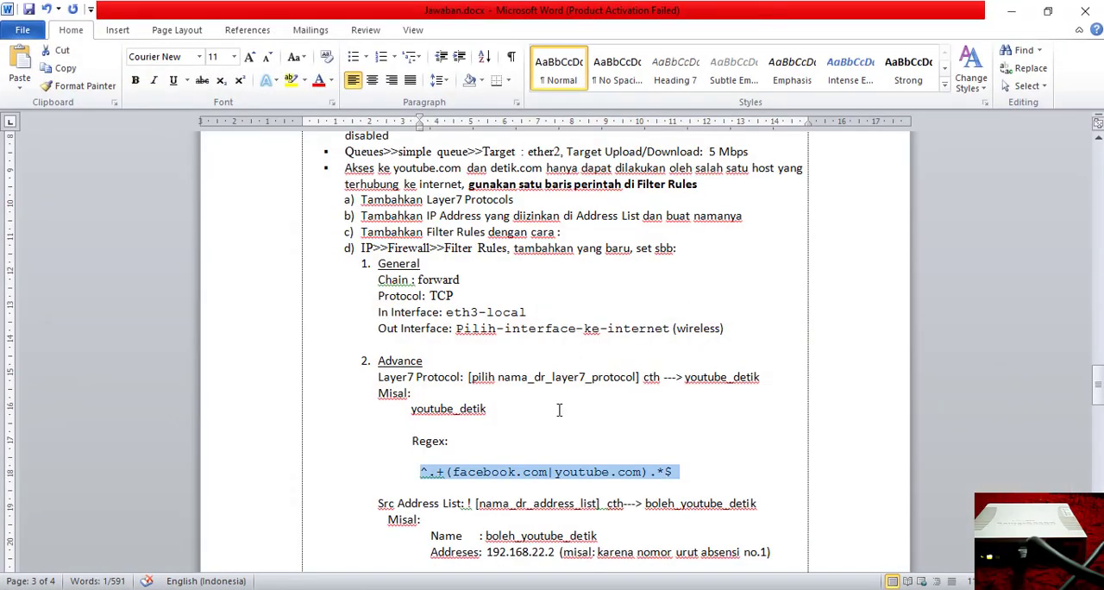
scroll(559, 409, "up", 5)
scroll(558, 411, "up", 15)
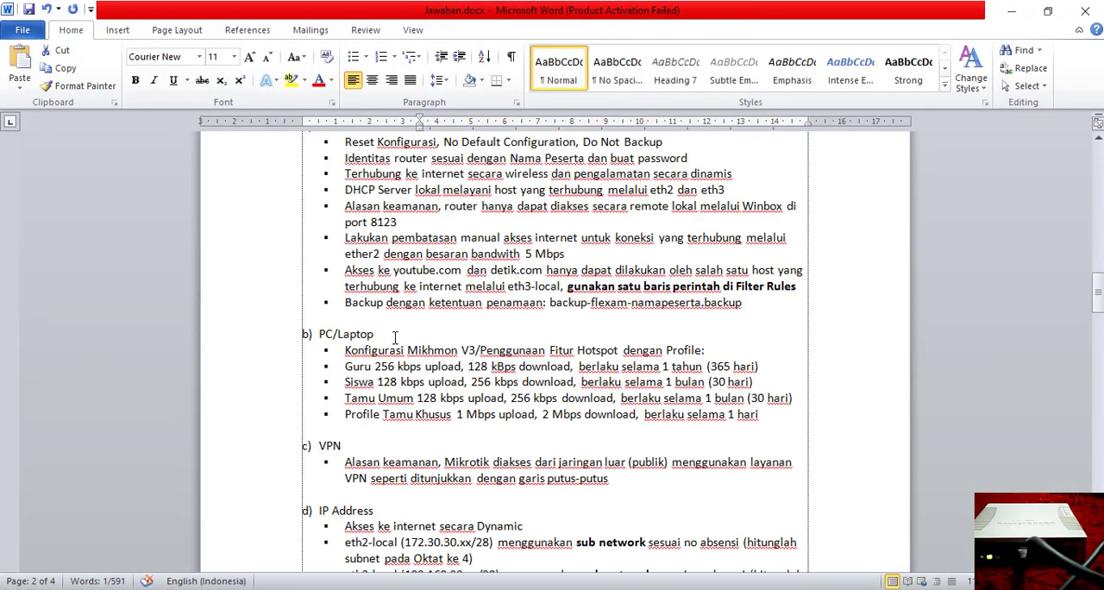